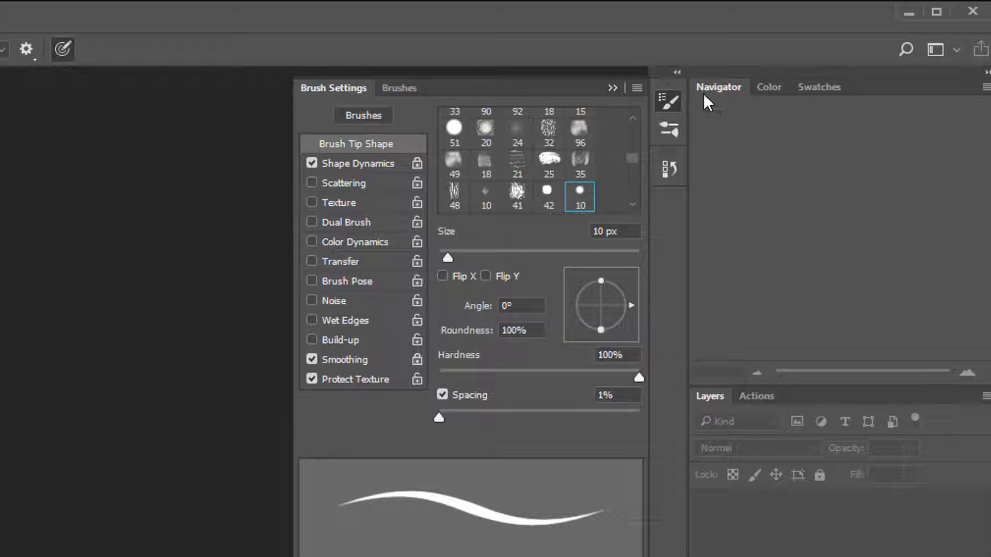
# - Display the History and Brush Settings panels to see where they are, and collapse them again
pyautogui.click(668, 168)
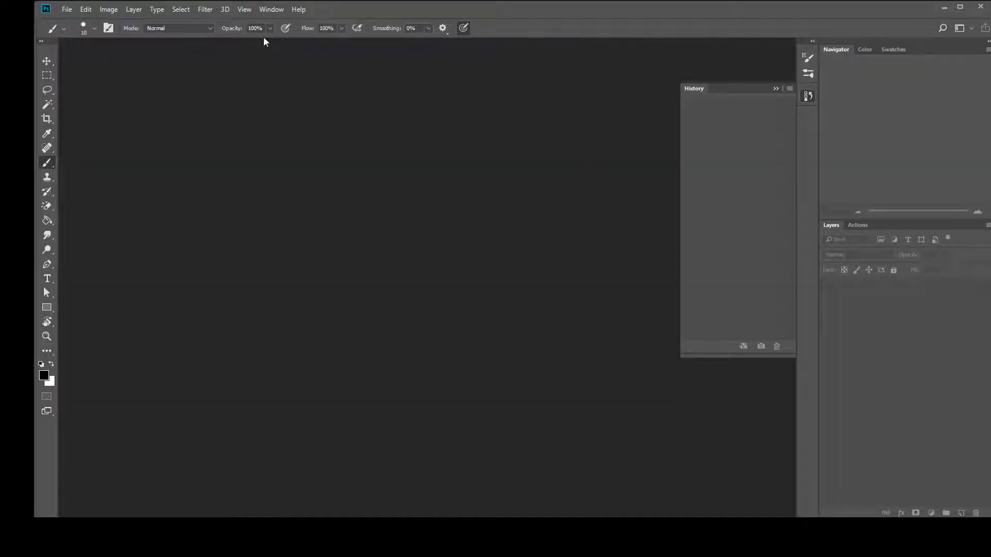
pyautogui.click(268, 9)
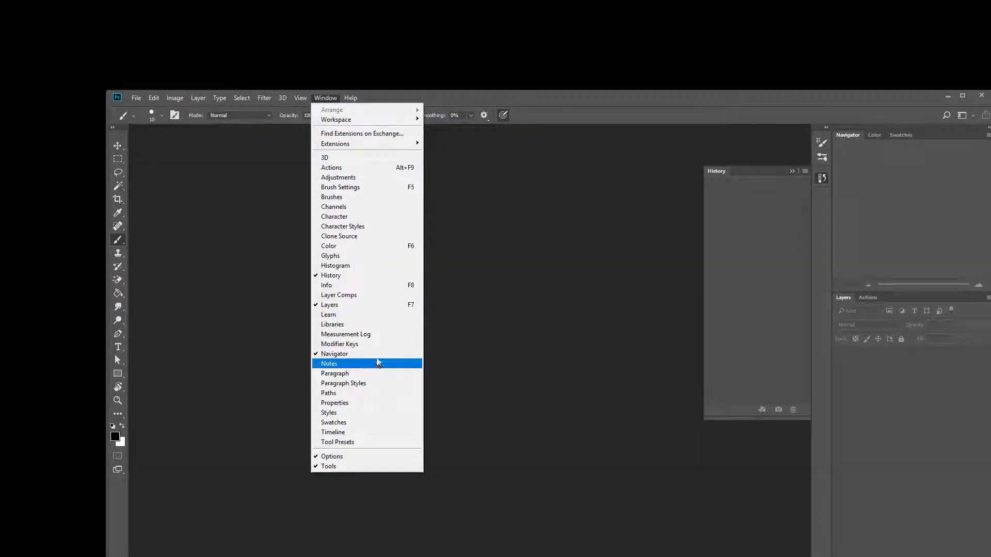
pyautogui.click(367, 188)
pyautogui.click(668, 138)
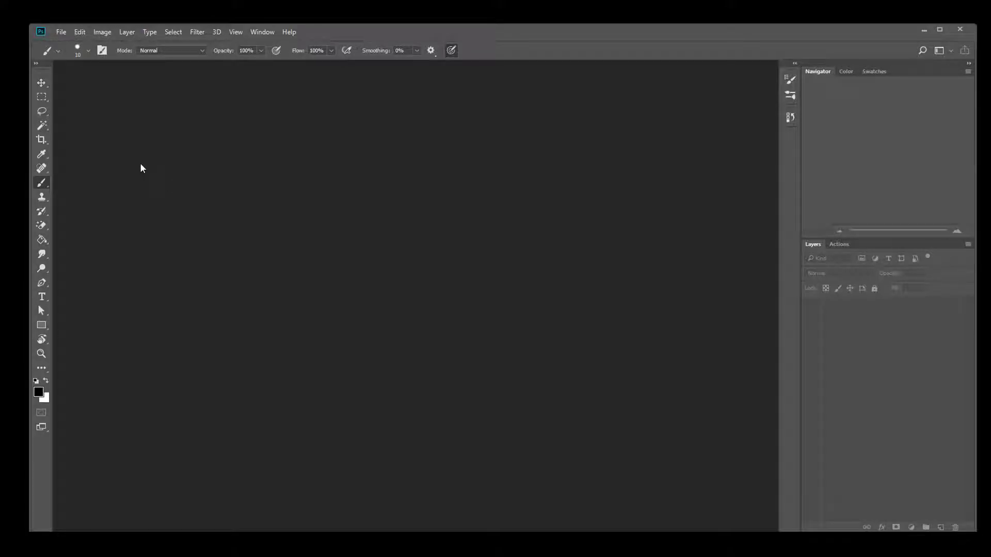
# - Create a 500 × 500 pixel RGB document at 150 pixels/inch with a white background, and add a new layer
pyautogui.click(60, 33)
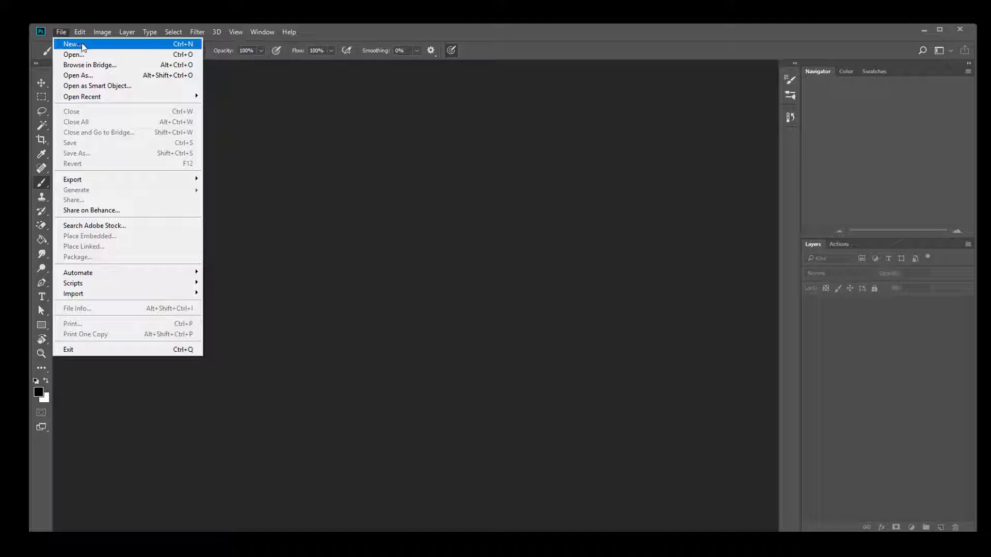
pyautogui.press('Escape')
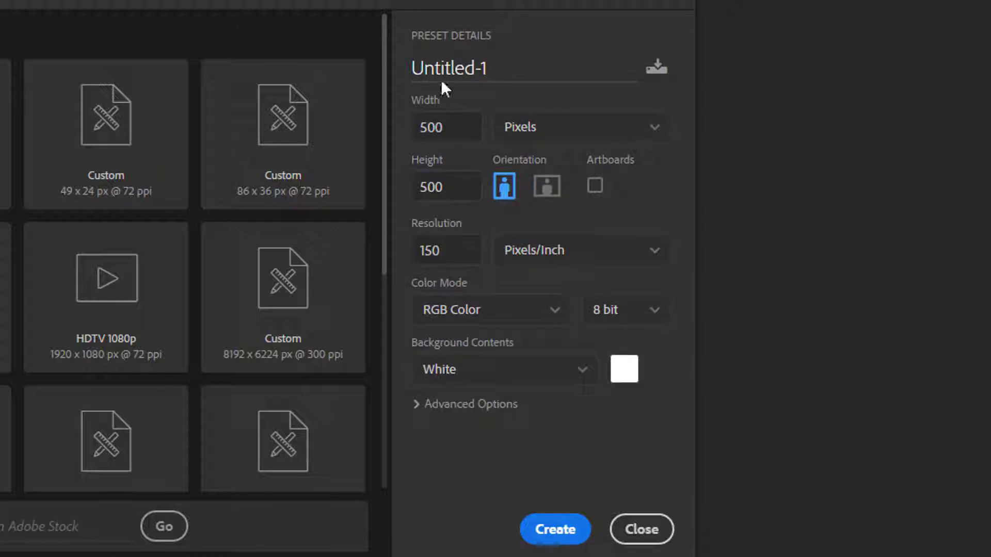
pyautogui.click(582, 540)
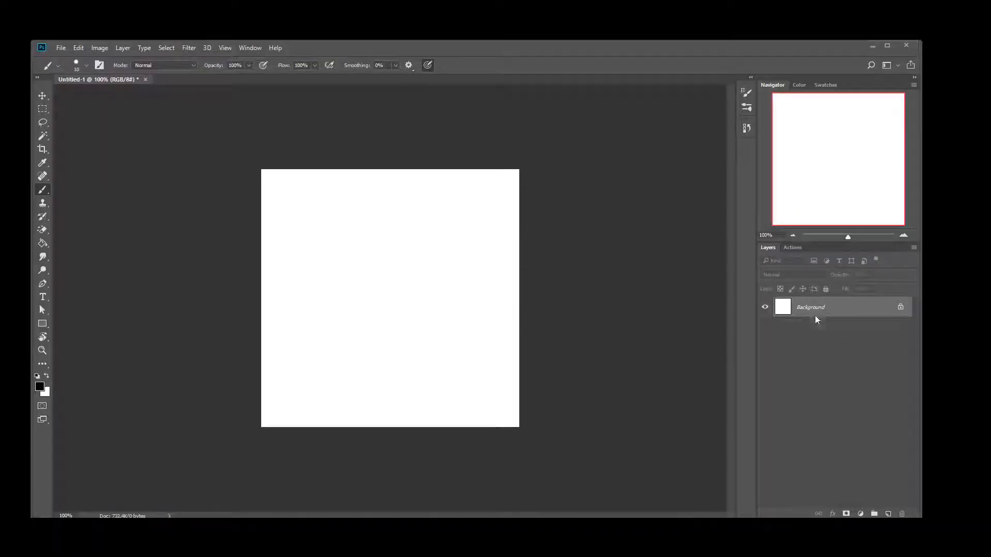
pyautogui.click(889, 515)
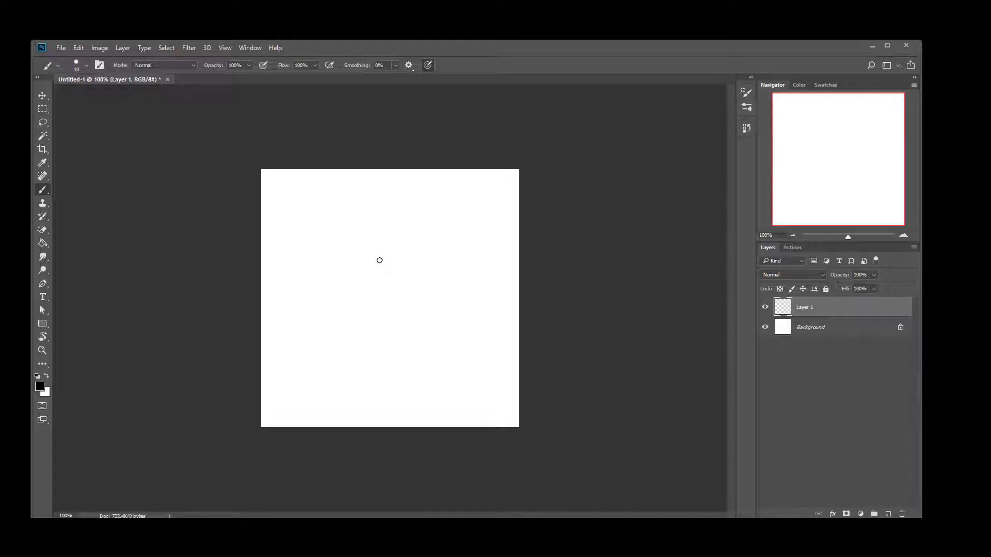
# - Draw a black heart outline pierced by a diagonal feathered arrow with the 10 px brush on the new layer
pyautogui.moveTo(383, 260)
pyautogui.mouseDown()
pyautogui.moveTo(309, 274)
pyautogui.moveTo(391, 358)
pyautogui.mouseUp()
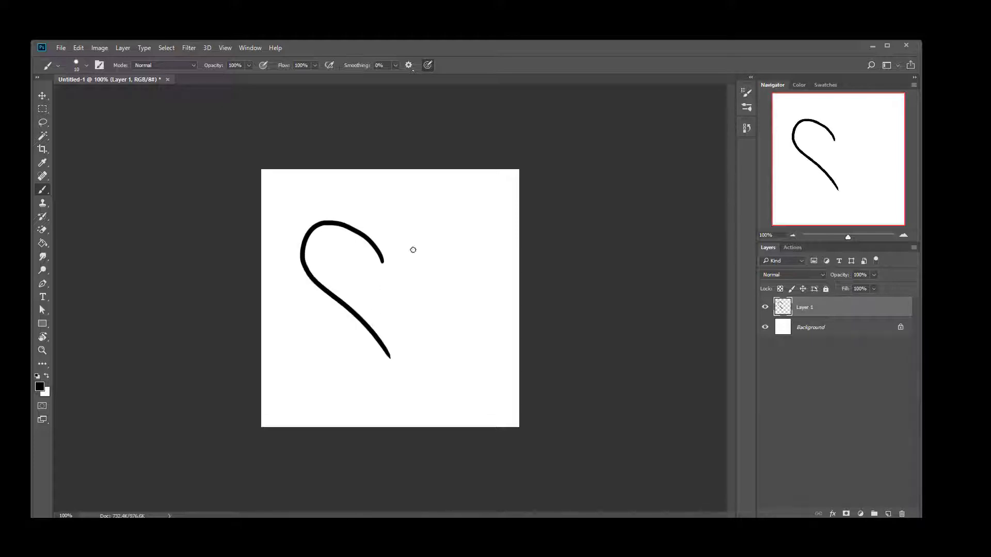
pyautogui.moveTo(384, 261)
pyautogui.mouseDown()
pyautogui.moveTo(409, 218)
pyautogui.moveTo(461, 234)
pyautogui.moveTo(402, 325)
pyautogui.moveTo(387, 361)
pyautogui.mouseUp()
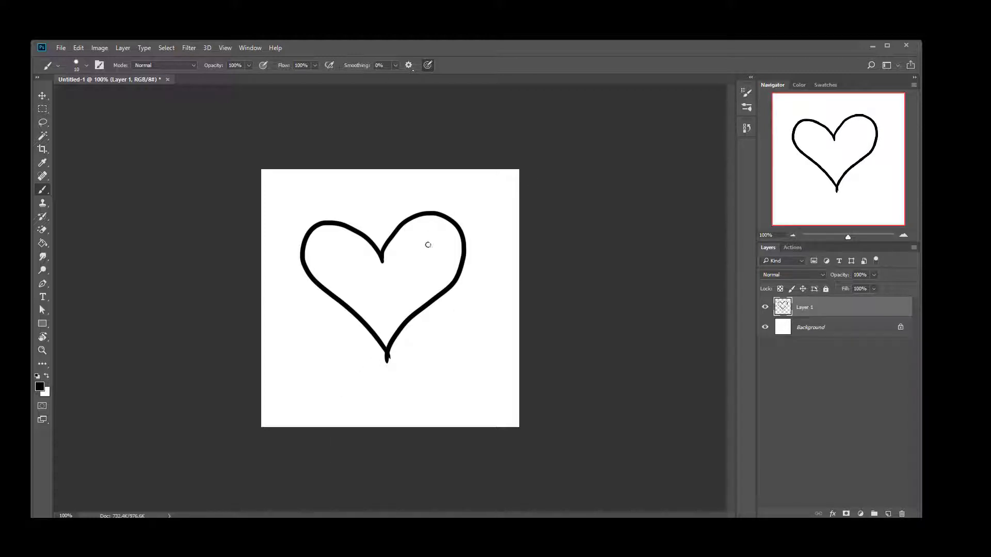
pyautogui.moveTo(339, 303); pyautogui.dragTo(300, 333)
pyautogui.moveTo(415, 259)
pyautogui.mouseDown()
pyautogui.moveTo(487, 211)
pyautogui.moveTo(475, 213)
pyautogui.moveTo(483, 200)
pyautogui.moveTo(480, 226)
pyautogui.moveTo(492, 221)
pyautogui.moveTo(482, 215)
pyautogui.moveTo(504, 212)
pyautogui.mouseUp()
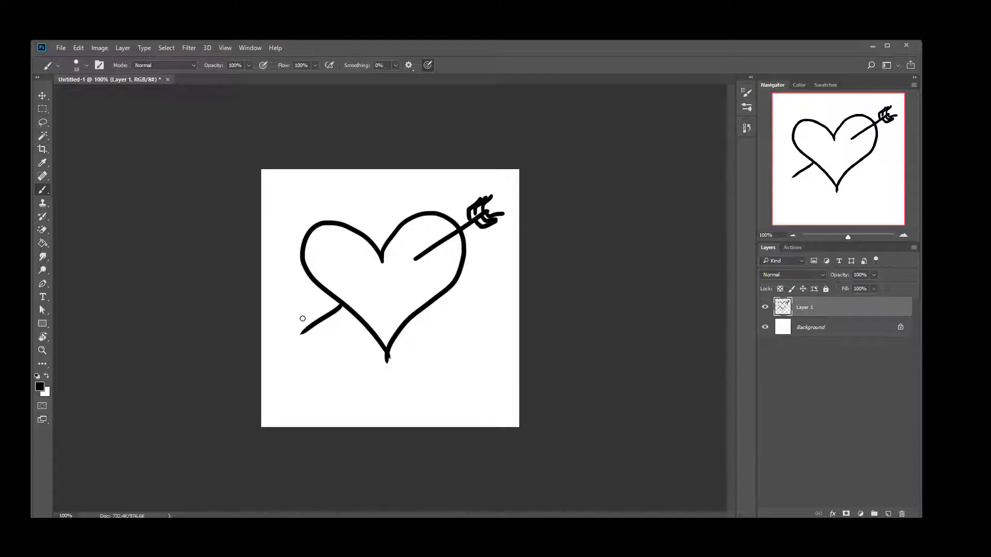
pyautogui.moveTo(304, 316)
pyautogui.mouseDown()
pyautogui.moveTo(291, 347)
pyautogui.moveTo(320, 339)
pyautogui.moveTo(304, 320)
pyautogui.mouseUp()
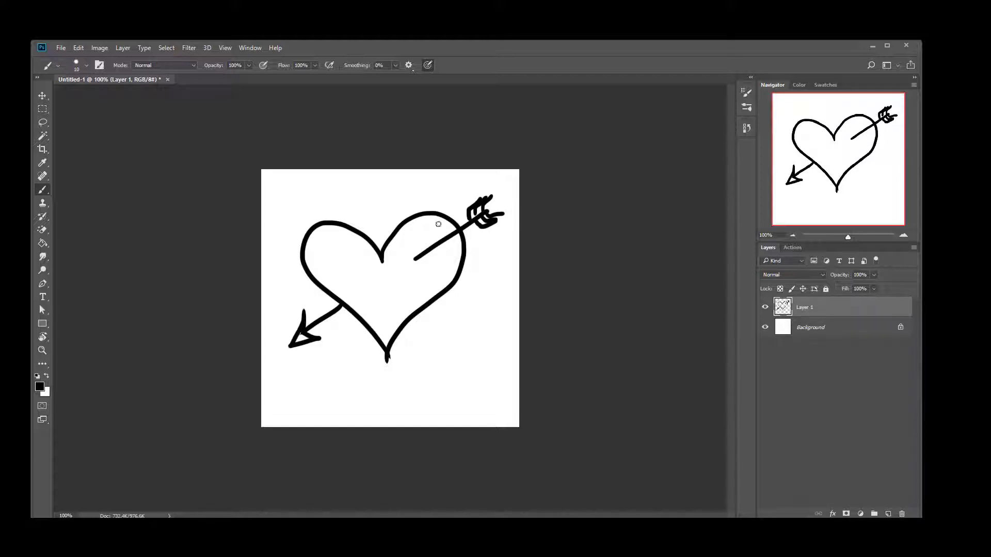
pyautogui.moveTo(412, 254); pyautogui.dragTo(414, 273)
# - Draw a curved ribbon banner with folded ends beneath the heart and letter LOVE inside it
pyautogui.moveTo(336, 395)
pyautogui.mouseDown()
pyautogui.moveTo(443, 380)
pyautogui.moveTo(347, 395)
pyautogui.moveTo(324, 412)
pyautogui.moveTo(361, 403)
pyautogui.mouseUp()
pyautogui.hotkey('ctrl', 'z')
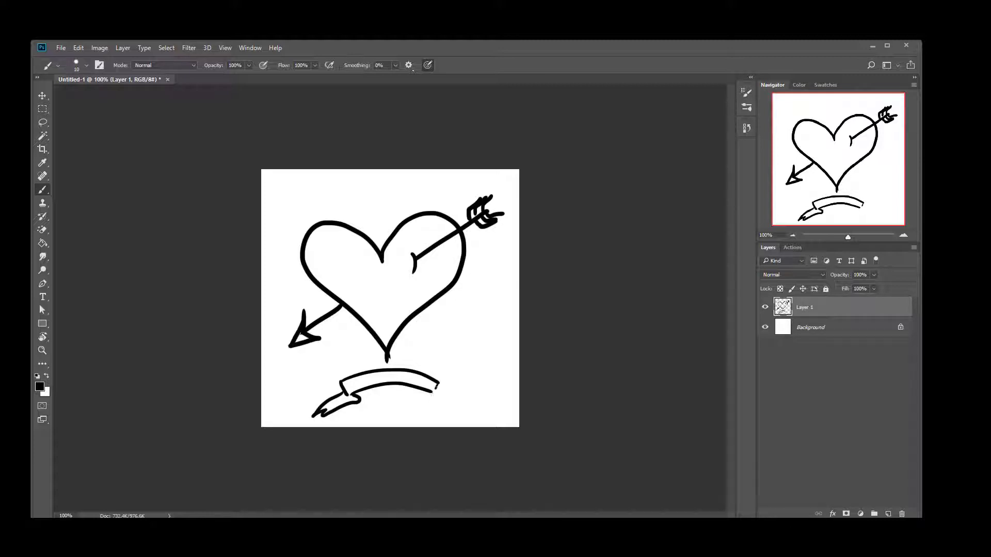
pyautogui.moveTo(435, 388)
pyautogui.mouseDown()
pyautogui.moveTo(465, 411)
pyautogui.moveTo(456, 408)
pyautogui.mouseUp()
pyautogui.moveTo(370, 372); pyautogui.dragTo(399, 373)
pyautogui.moveTo(403, 378); pyautogui.dragTo(410, 381)
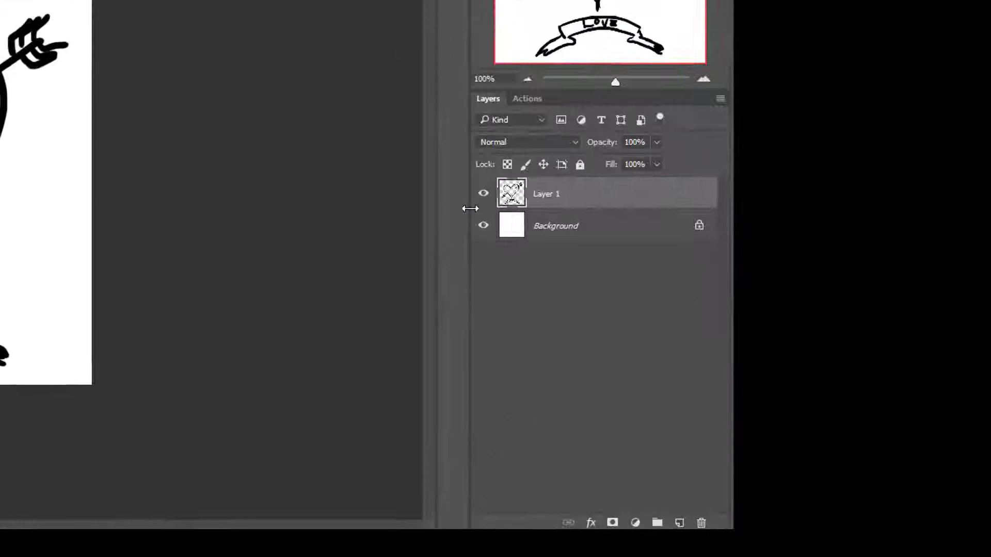
# - Select the drawing layer together with the background and flatten the image
pyautogui.press('shift')
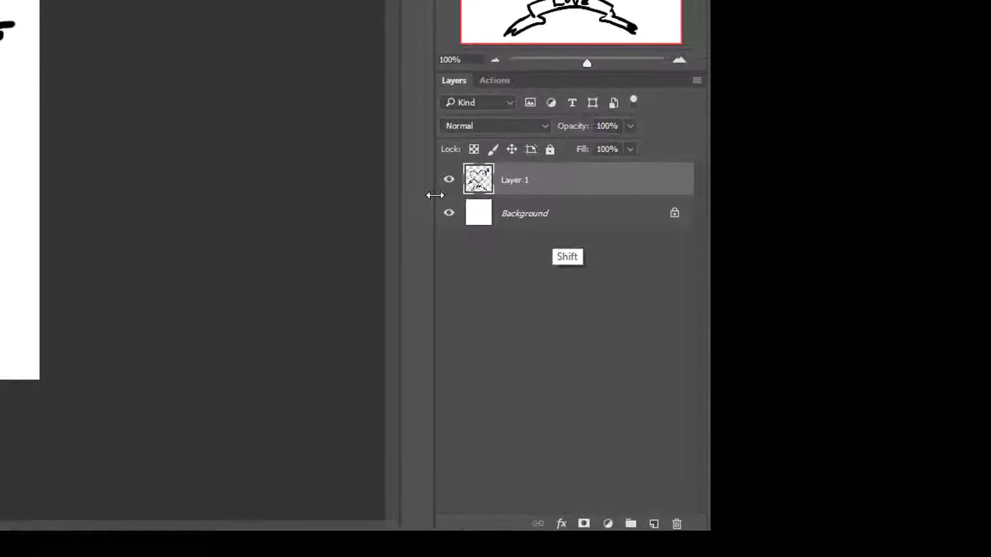
pyautogui.keyDown('shift'); pyautogui.click(568, 217); pyautogui.keyUp('shift')
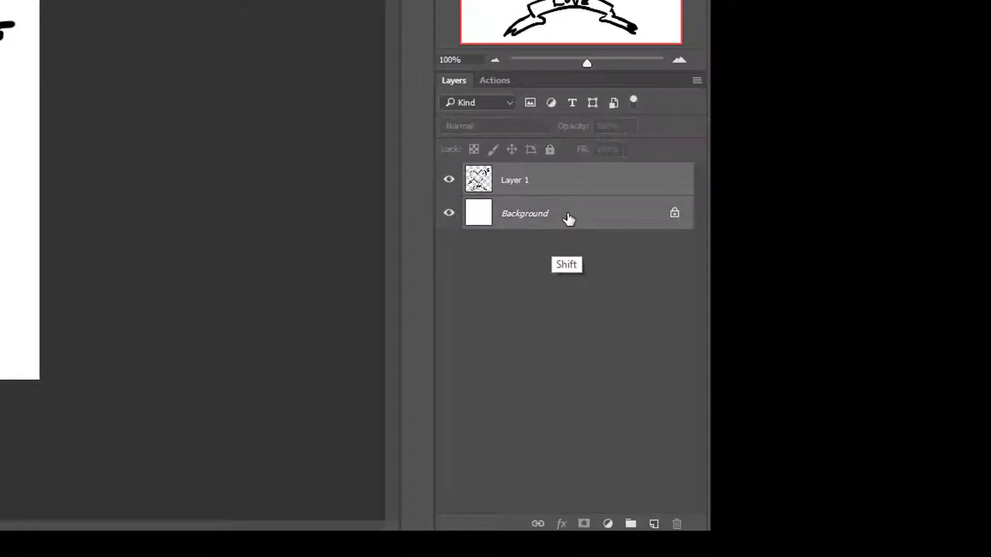
pyautogui.click(696, 80)
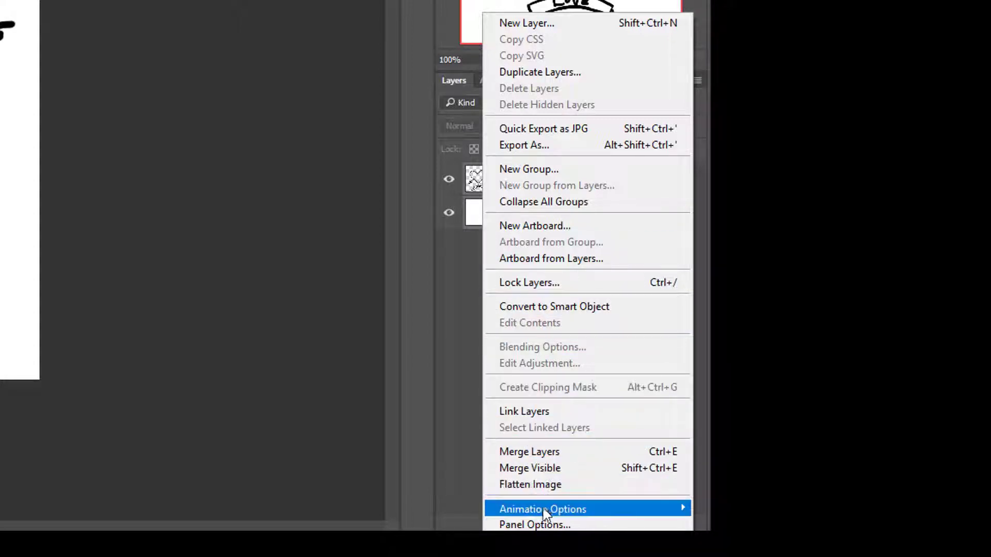
pyautogui.click(532, 485)
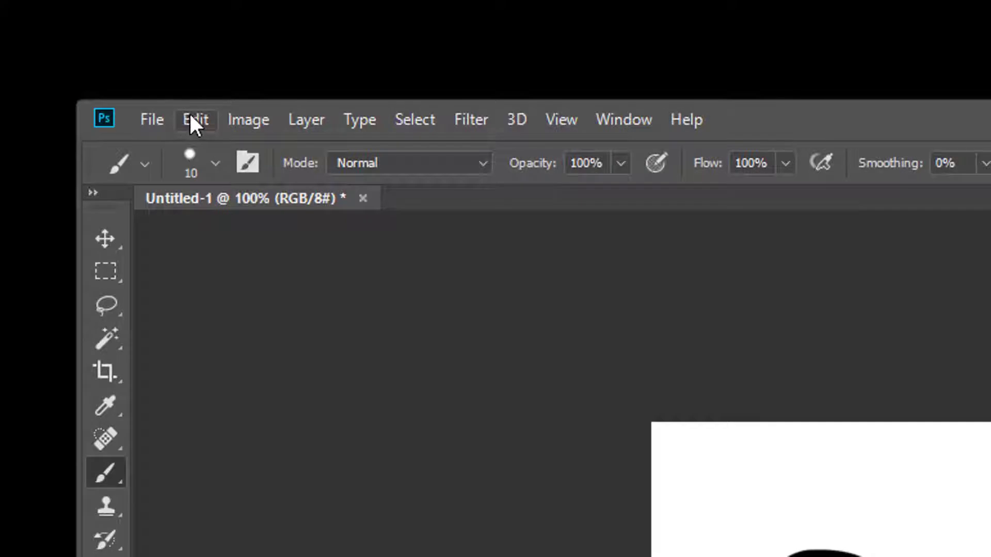
# - Define the heart drawing as a brush preset named Heart_brush
pyautogui.click(76, 50)
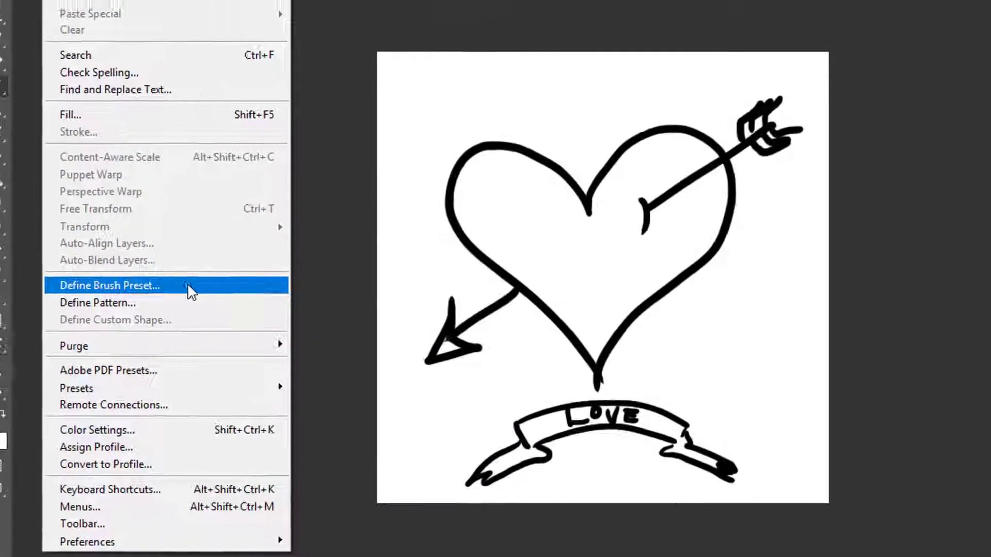
pyautogui.click(259, 265)
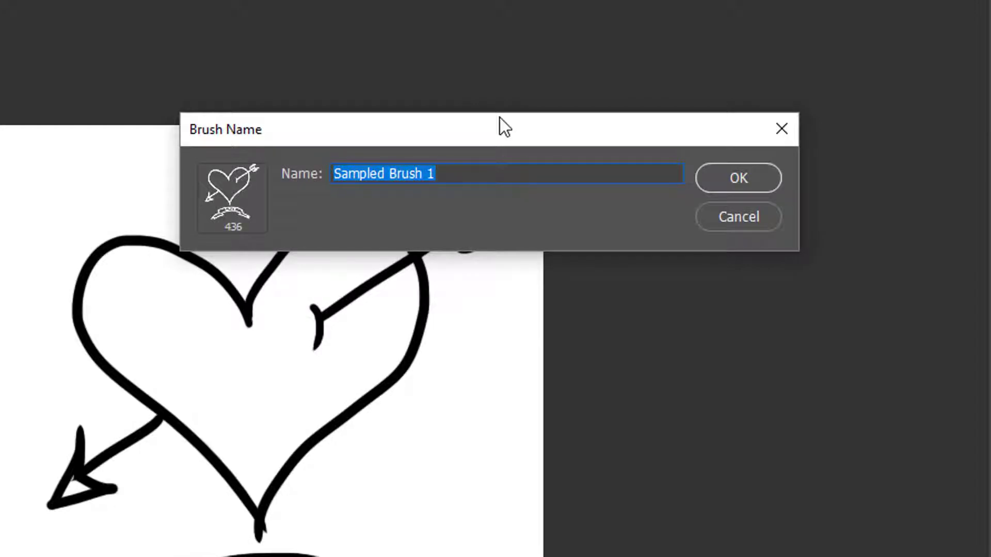
pyautogui.write('Heart')
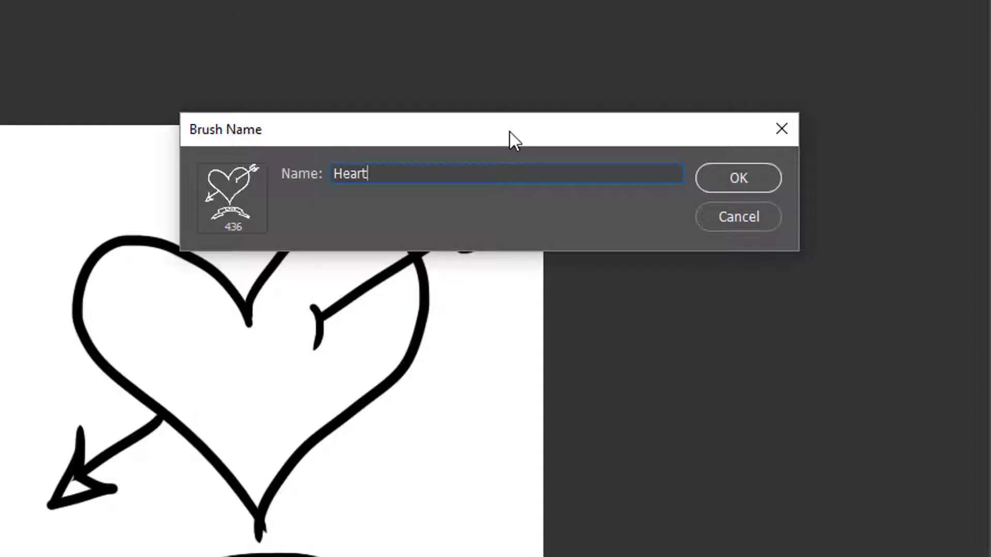
pyautogui.write('_brush')
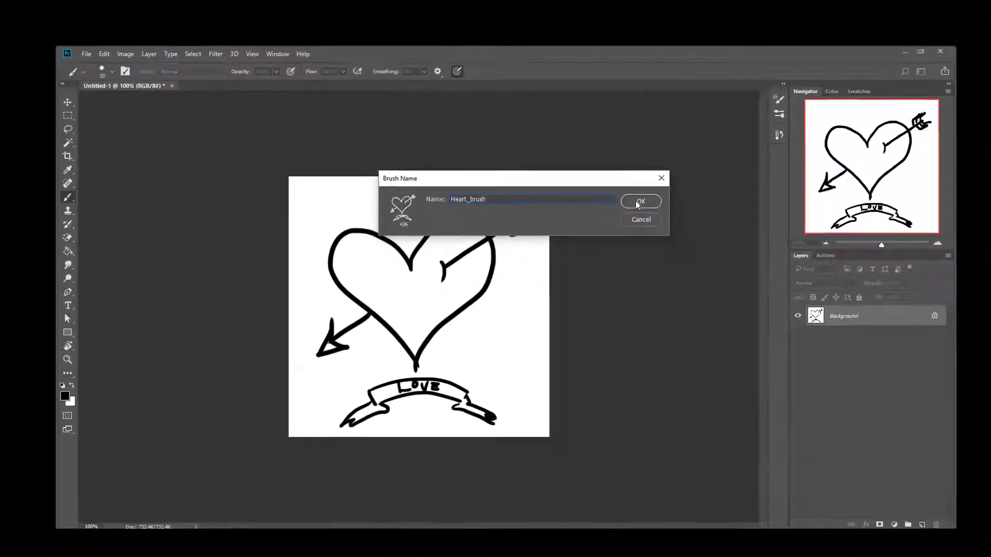
pyautogui.click(701, 187)
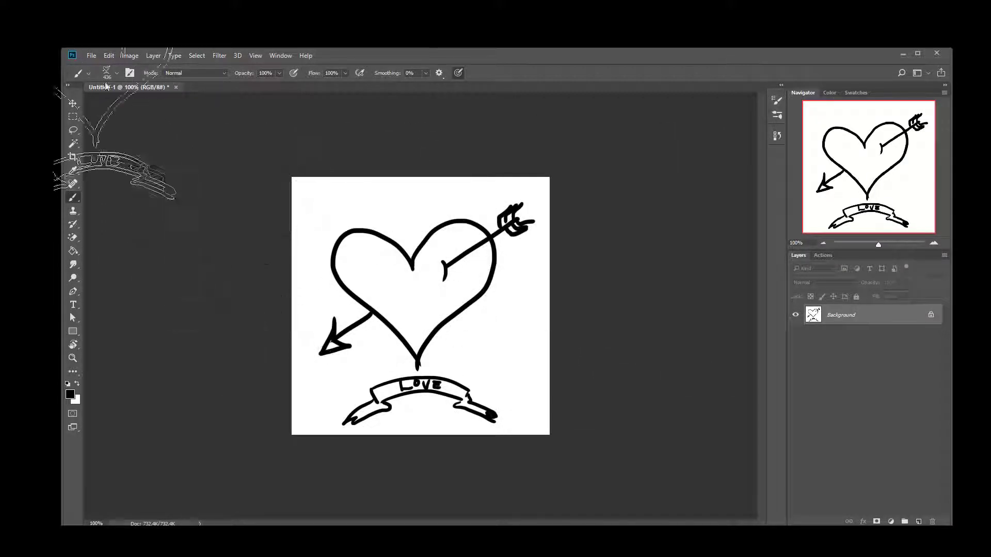
# - Create a landscape Letter print document, 11 × 8.5 inches at 300 pixels/inch, in RGB Color with a white background
pyautogui.click(92, 55)
pyautogui.click(102, 68)
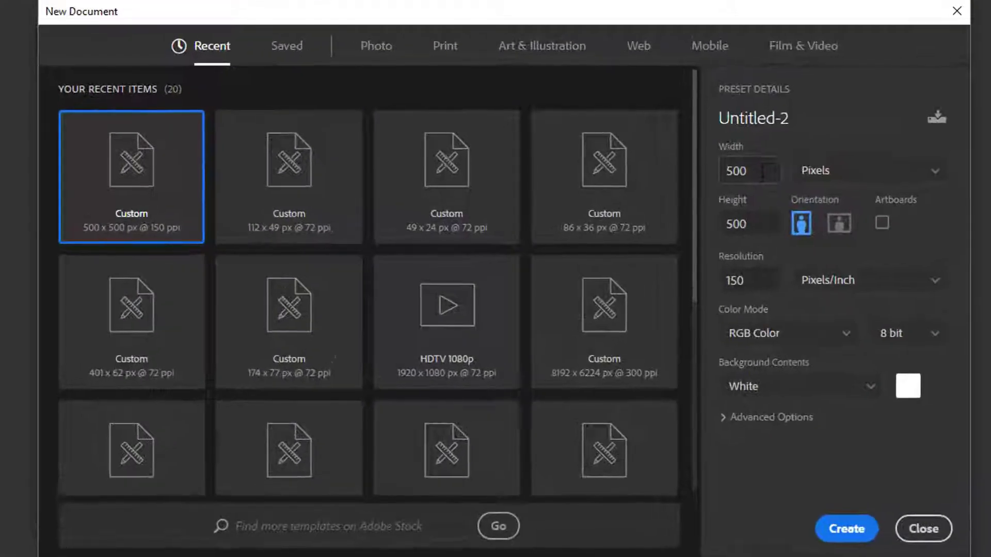
pyautogui.click(454, 47)
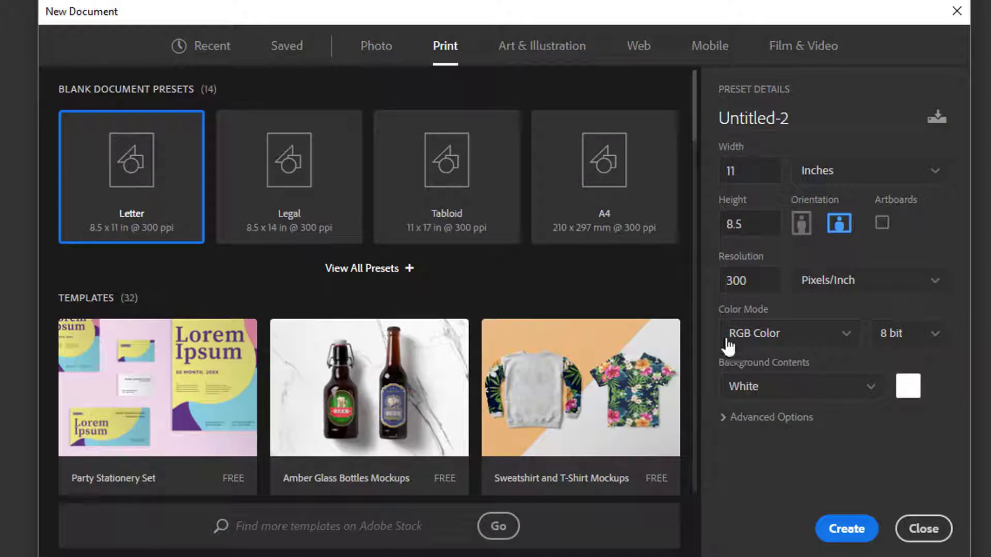
pyautogui.click(846, 528)
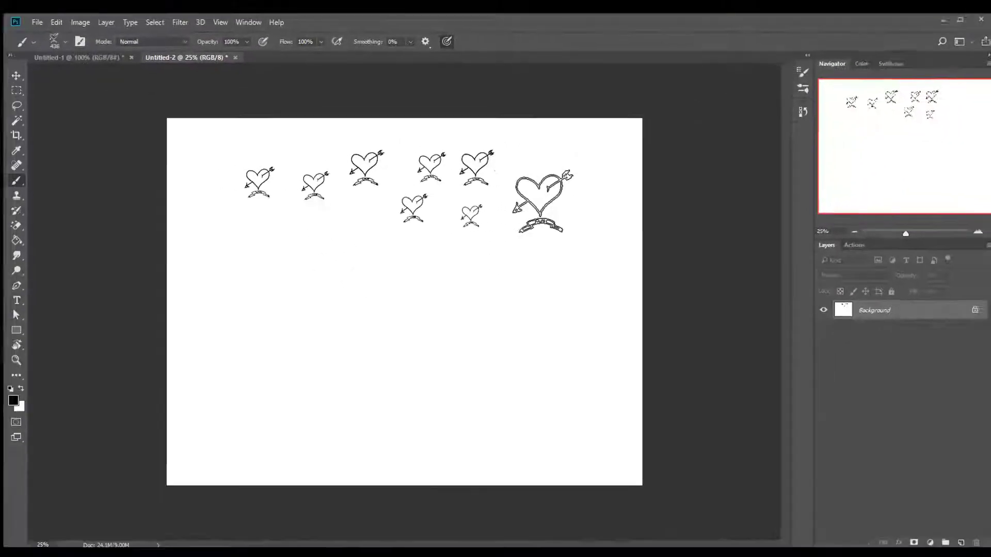
# - Test the heart brush on the canvas with several curved strokes and scattered single heart stamps
pyautogui.moveTo(211, 271)
pyautogui.mouseDown()
pyautogui.moveTo(233, 259)
pyautogui.moveTo(362, 287)
pyautogui.mouseUp()
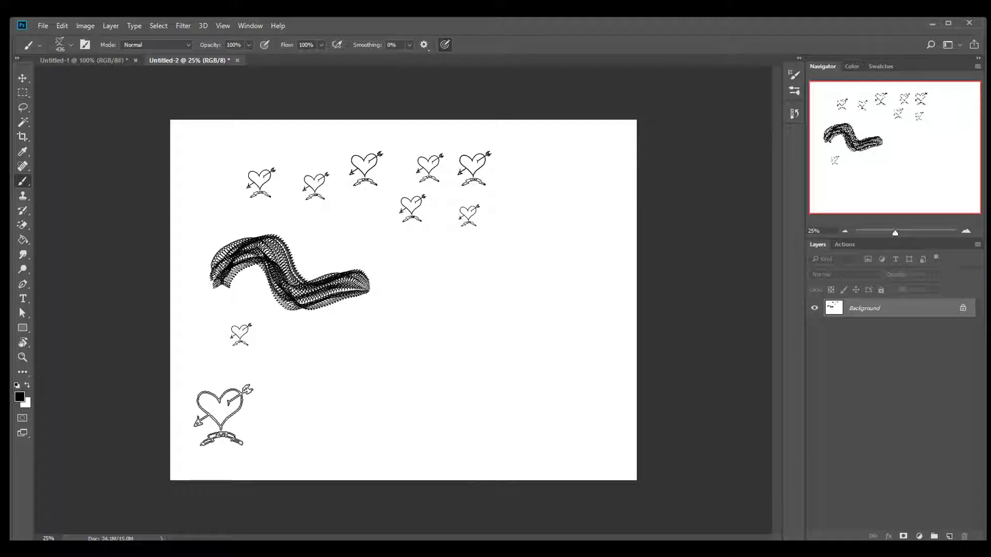
pyautogui.moveTo(223, 415)
pyautogui.mouseDown()
pyautogui.moveTo(272, 361)
pyautogui.moveTo(240, 429)
pyautogui.mouseUp()
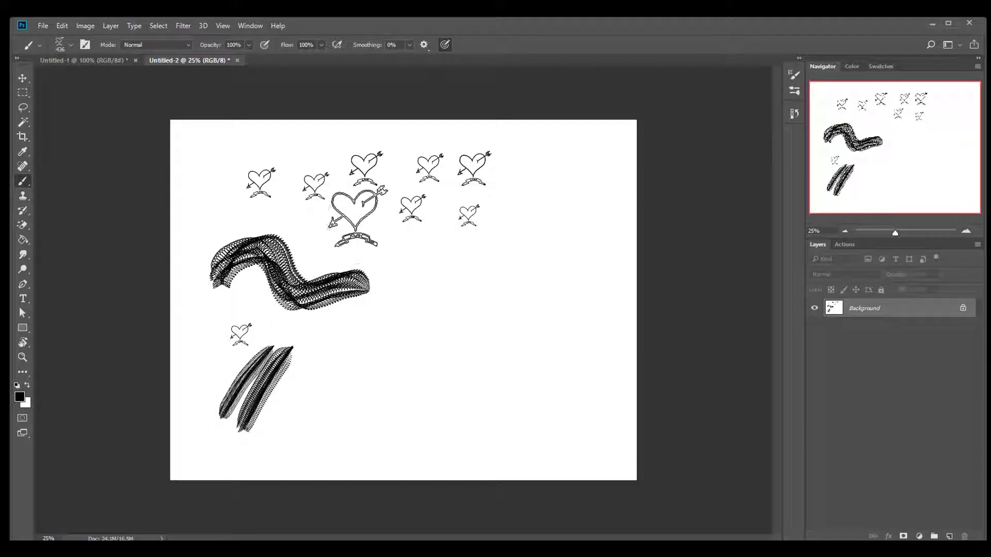
pyautogui.click(399, 257)
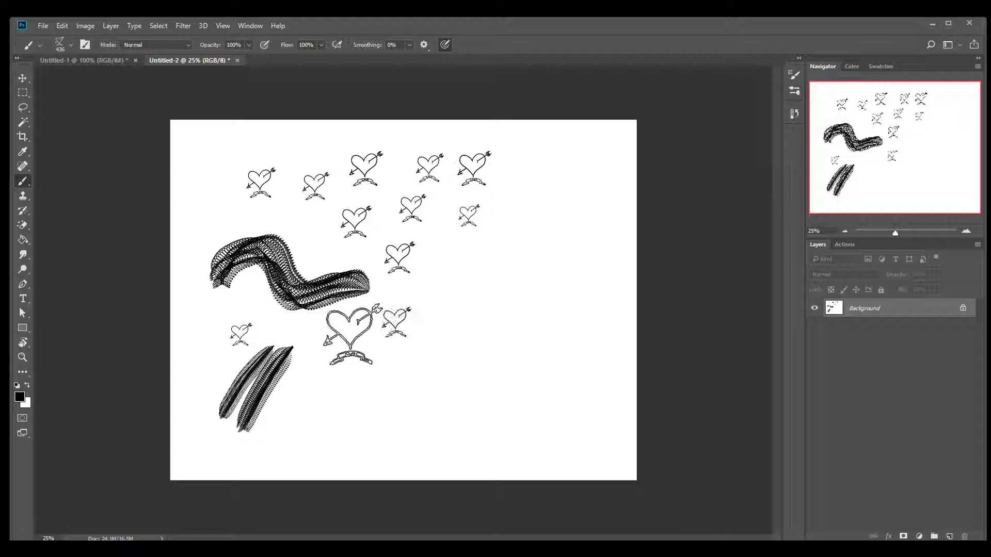
pyautogui.click(351, 333)
pyautogui.click(325, 243)
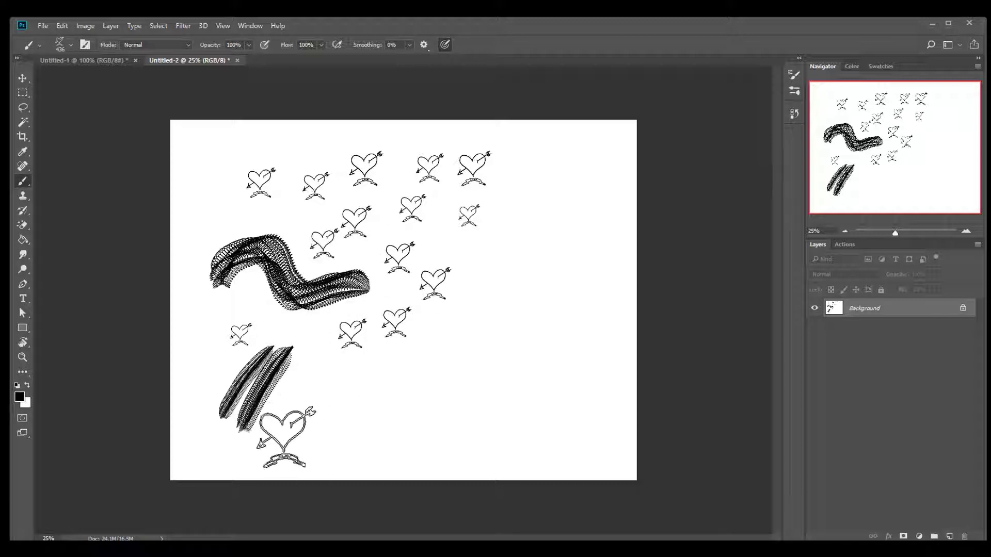
pyautogui.moveTo(286, 436)
pyautogui.mouseDown()
pyautogui.moveTo(438, 336)
pyautogui.moveTo(435, 319)
pyautogui.mouseUp()
pyautogui.moveTo(534, 186)
pyautogui.mouseDown()
pyautogui.moveTo(501, 227)
pyautogui.moveTo(485, 315)
pyautogui.mouseUp()
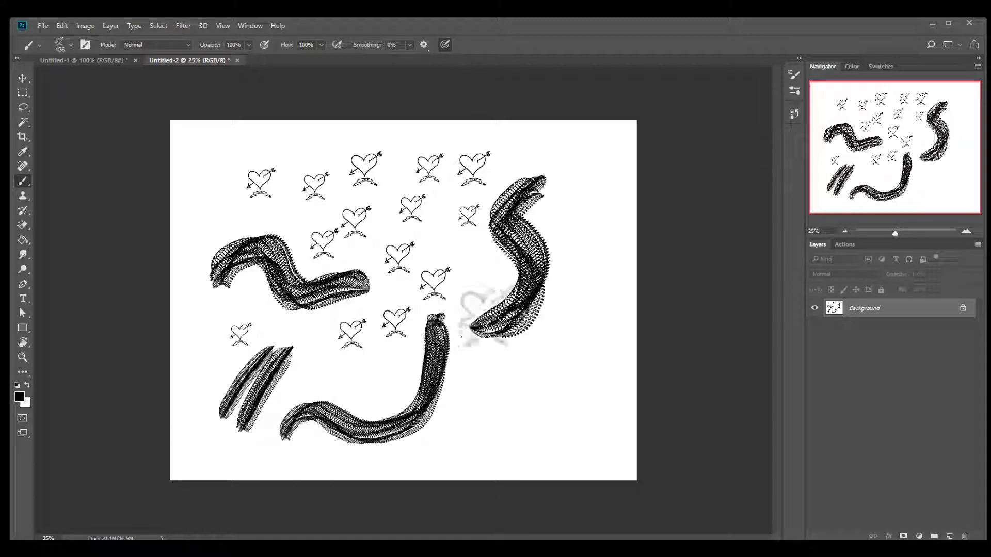
pyautogui.click(472, 296)
# - Enlarge the heart brush to 2200 px and stamp large overlapping hearts over the middle of the canvas
pyautogui.press(']')
pyautogui.press(']')
pyautogui.press(']')
pyautogui.press(']')
pyautogui.press(']')
pyautogui.press(']')
pyautogui.press(']')
pyautogui.press(']')
pyautogui.press(']')
pyautogui.press(']')
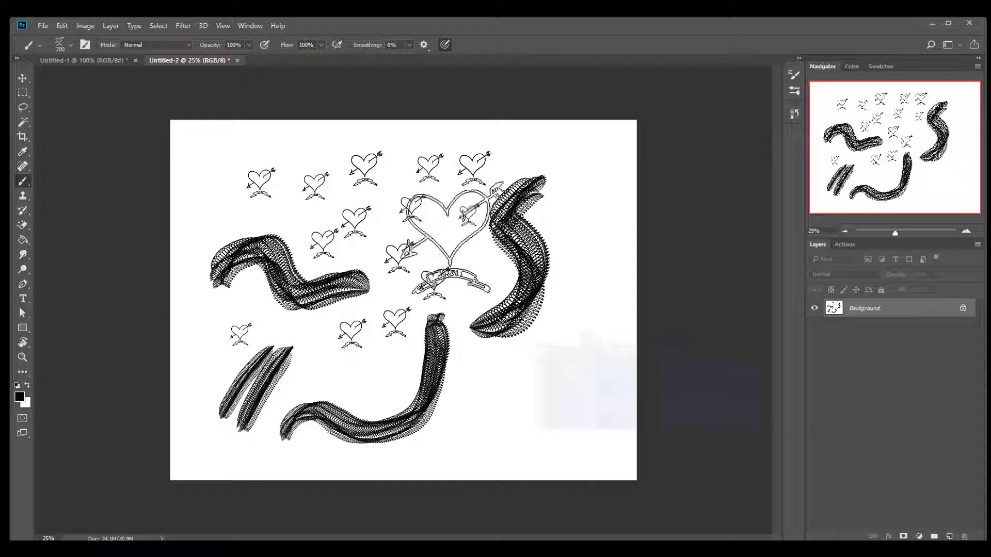
pyautogui.press(']')
pyautogui.press(']')
pyautogui.press(']')
pyautogui.press(']')
pyautogui.press(']')
pyautogui.press(']')
pyautogui.press(']')
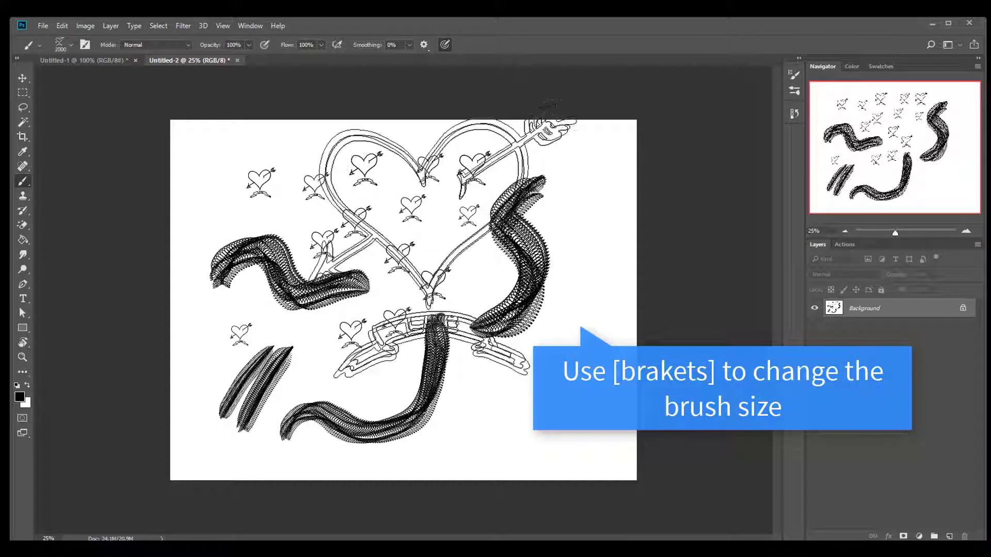
pyautogui.press(']')
pyautogui.press(']')
pyautogui.press(']')
pyautogui.click(449, 268)
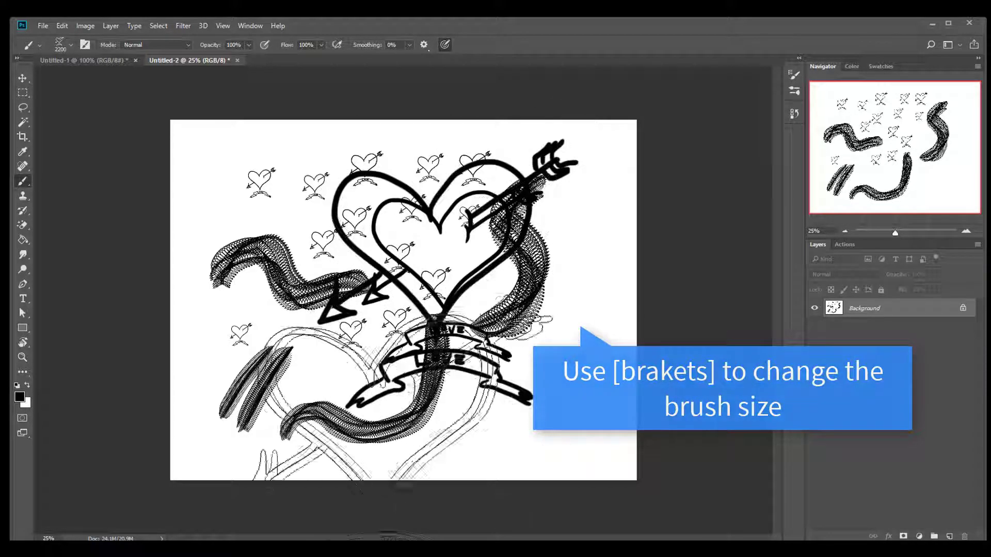
# - Shrink the heart brush to 500 px and stamp small hearts near the canvas's upper-left corner
pyautogui.press('[')
pyautogui.press('[')
pyautogui.press('[')
pyautogui.press('[')
pyautogui.press('[')
pyautogui.press('[')
pyautogui.press('[')
pyautogui.press('[')
pyautogui.press('[')
pyautogui.press('[')
pyautogui.press('[')
pyautogui.press('[')
pyautogui.press('[')
pyautogui.press('[')
pyautogui.press('[')
pyautogui.press('[')
pyautogui.press('[')
pyautogui.press('[')
pyautogui.press('[')
pyautogui.press('[')
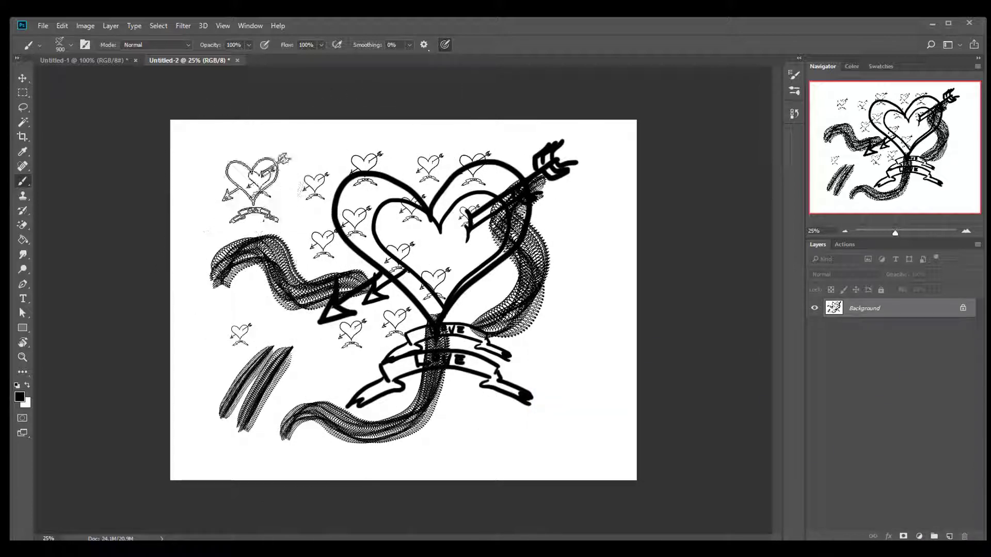
pyautogui.click(214, 164)
# - Enlarge the heart brush up to 1700 px and stamp overlapping black hearts over the canvas's lower-right area
pyautogui.press(']')
pyautogui.press(']')
pyautogui.press(']')
pyautogui.press(']')
pyautogui.press(']')
pyautogui.press(']')
pyautogui.press(']')
pyautogui.press(']')
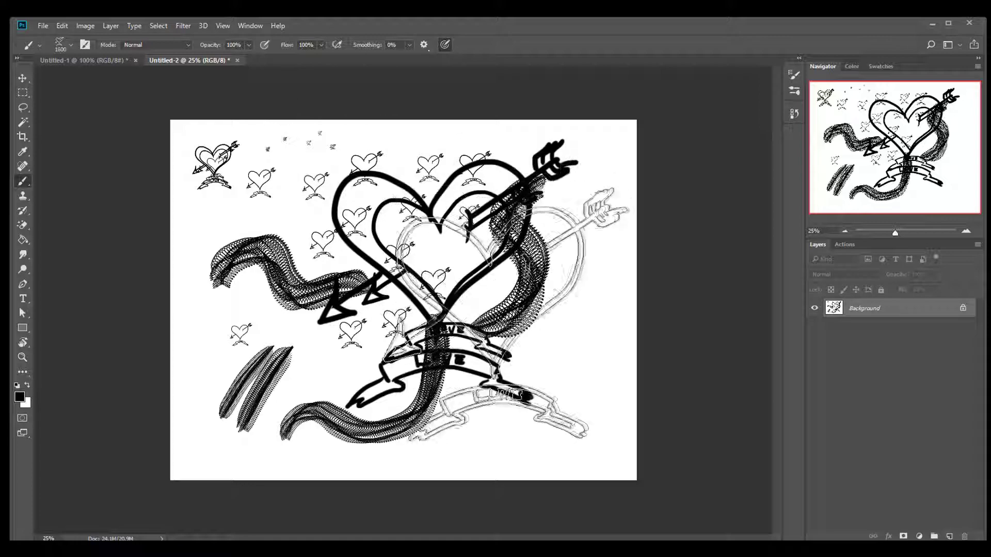
pyautogui.click(552, 345)
pyautogui.press(']')
pyautogui.press(']')
pyautogui.press(']')
pyautogui.press(']')
pyautogui.press(']')
pyautogui.press('[')
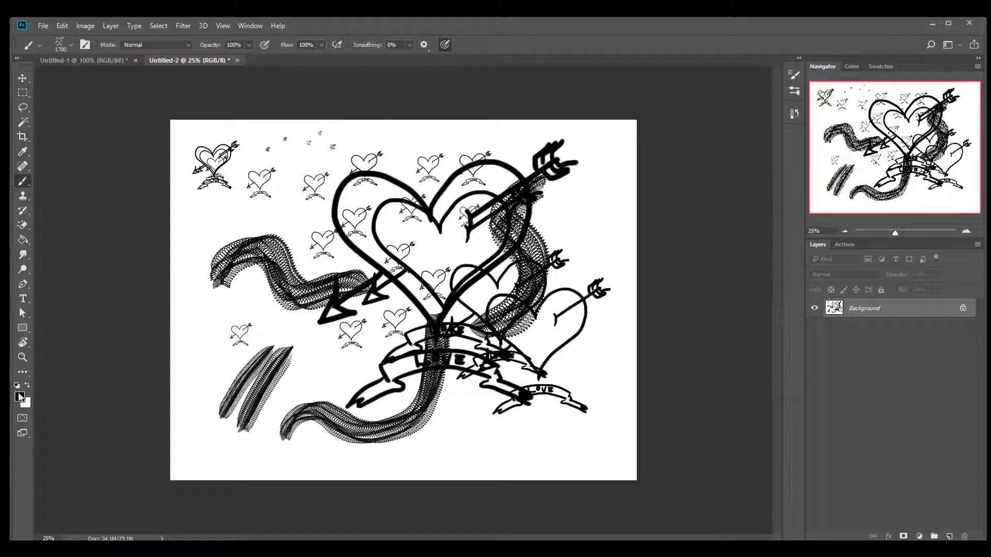
# - Set the foreground color to red #fa0000 and test it with large heart stamps and a 200 px scribble near the canvas's upper-right corner
pyautogui.click(20, 396)
pyautogui.click(766, 215)
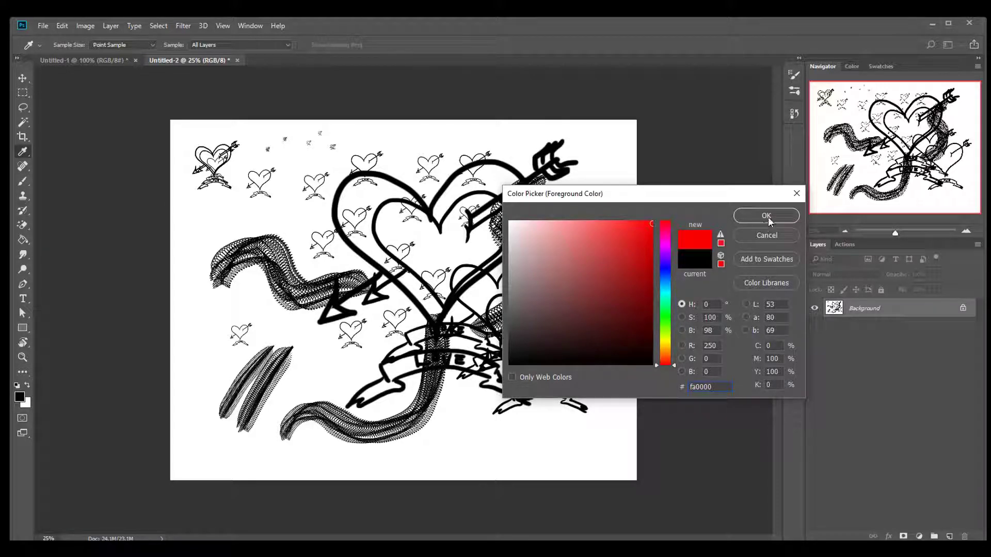
pyautogui.click(376, 289)
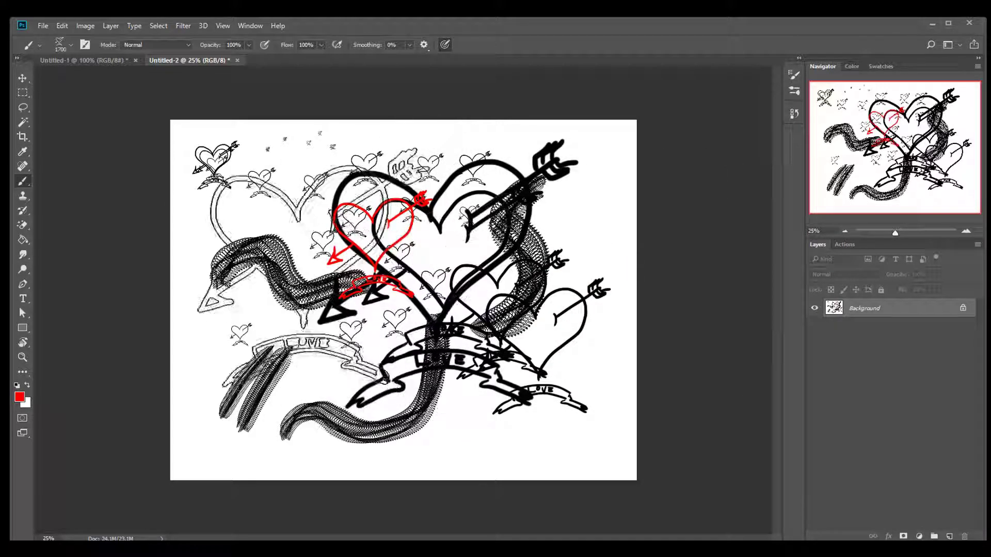
pyautogui.click(310, 315)
pyautogui.click(500, 282)
pyautogui.click(408, 372)
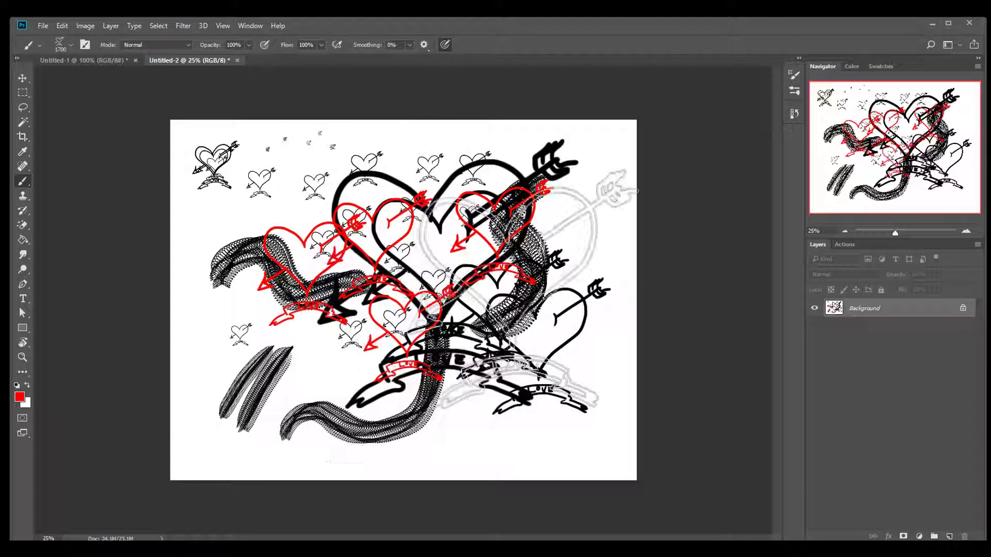
pyautogui.press('[')
pyautogui.press('[')
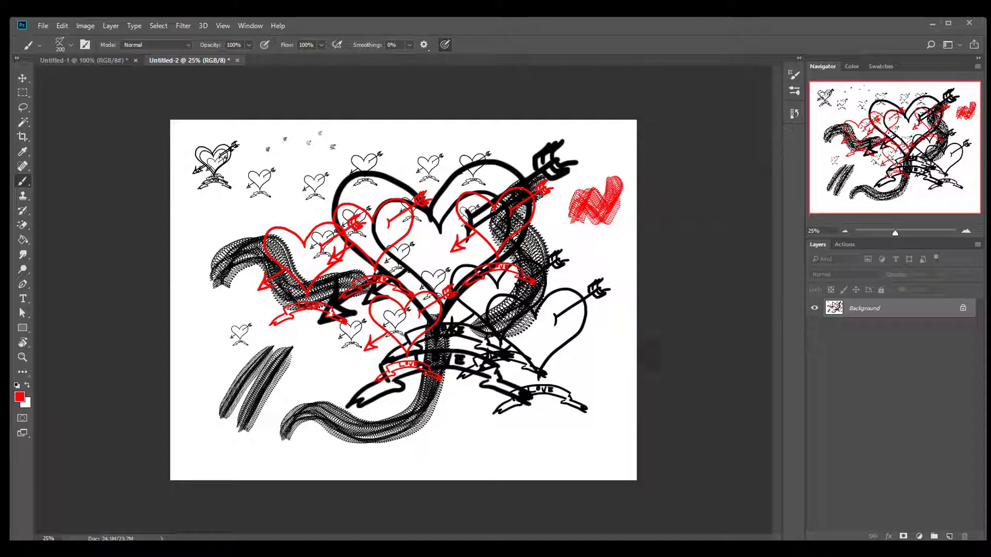
# - Fill the whole canvas with white at 100% opacity and add a new empty layer above the background
pyautogui.hotkey('ctrl', 'a')
pyautogui.hotkey('shift', 'F5')
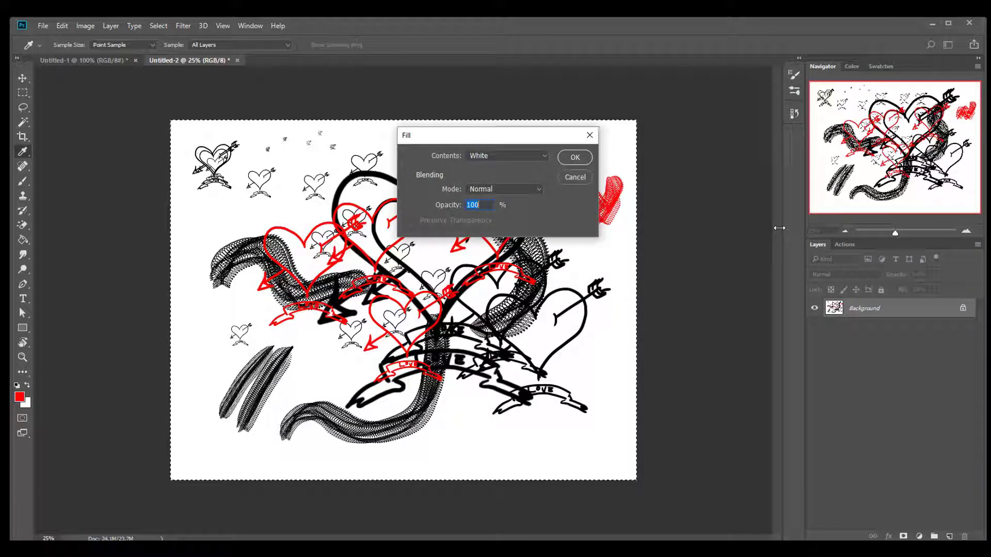
pyautogui.click(574, 157)
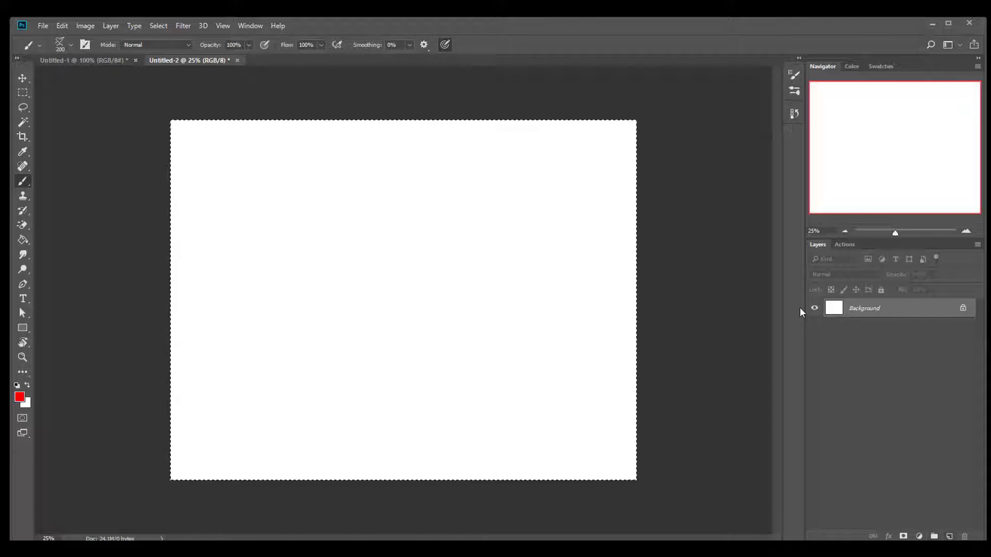
pyautogui.hotkey('ctrl', 'shift', 'alt', 'n')
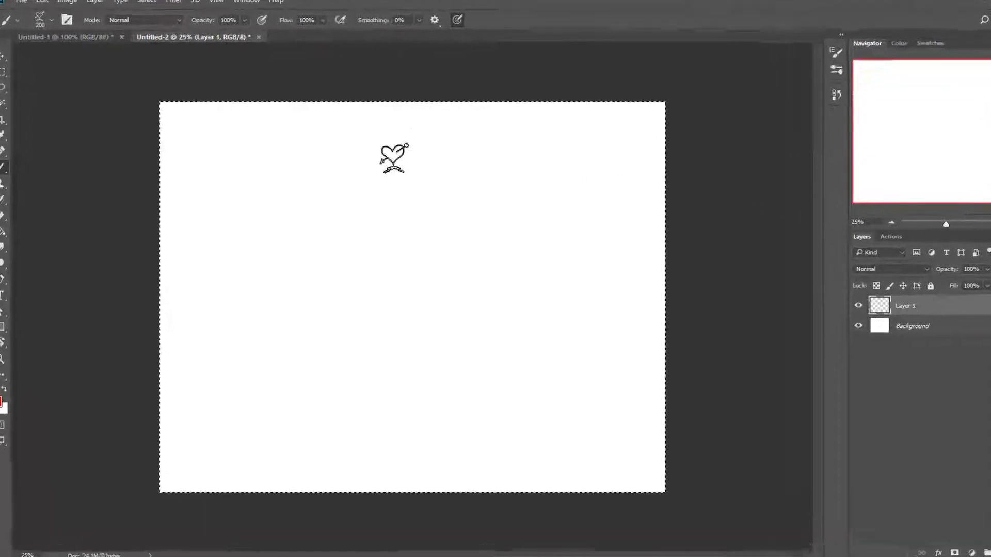
# - Stamp small red hearts near the top of the new layer and reduce the size to 180 px in Brush Settings
pyautogui.moveTo(369, 161); pyautogui.dragTo(260, 170)
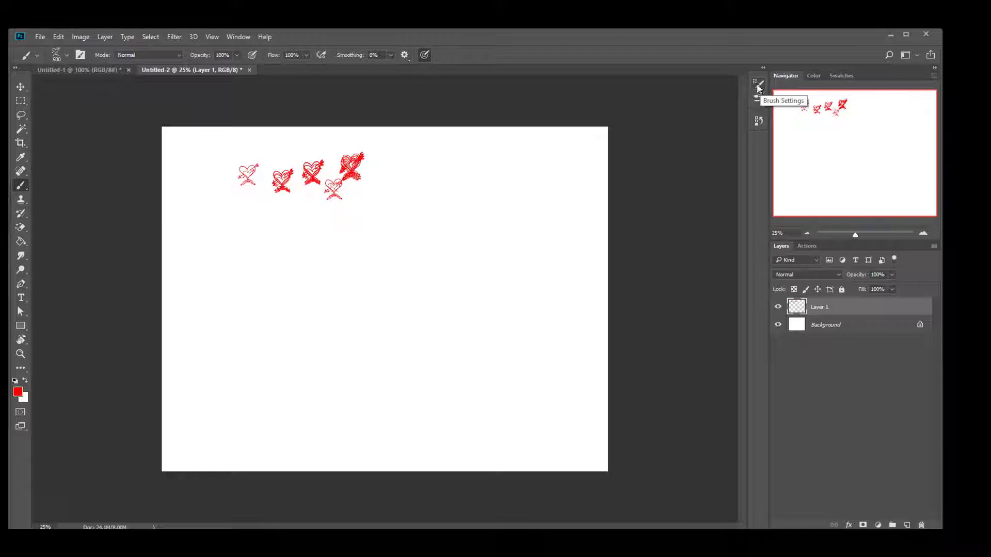
pyautogui.click(757, 87)
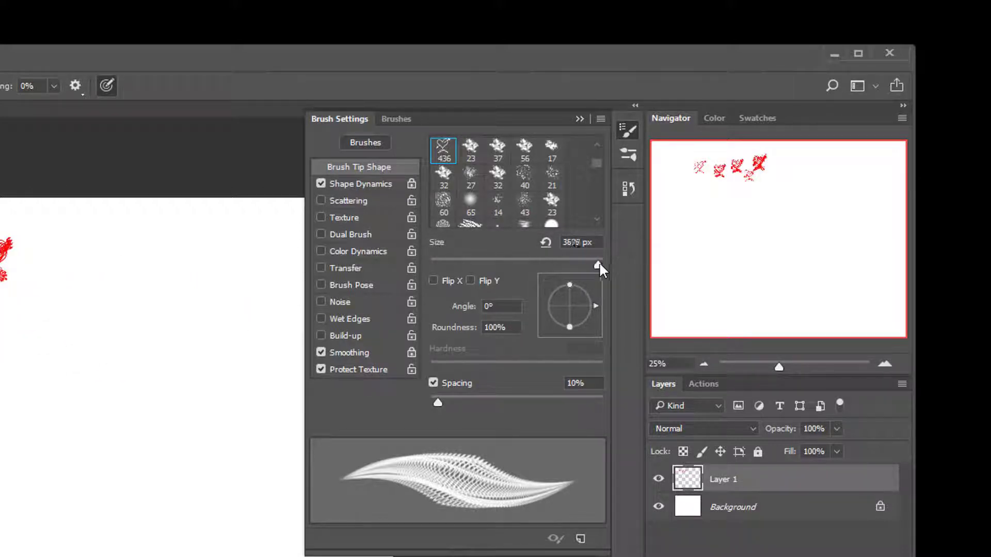
pyautogui.moveTo(599, 262); pyautogui.dragTo(540, 265)
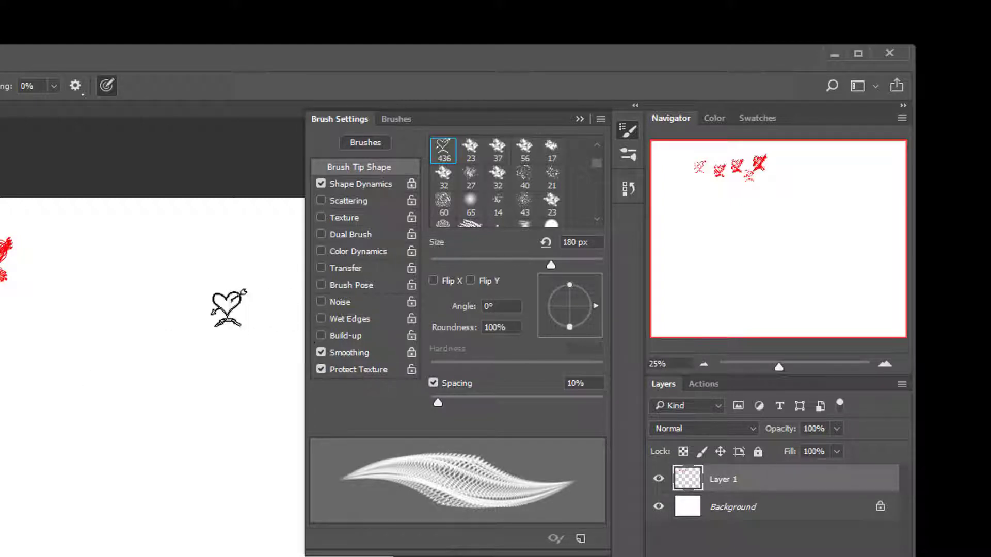
# - Enlarge the heart brush to 500 px and stamp three red hearts down the left part of the canvas
pyautogui.press(']')
pyautogui.press(']')
pyautogui.press(']')
pyautogui.press(']')
pyautogui.press(']')
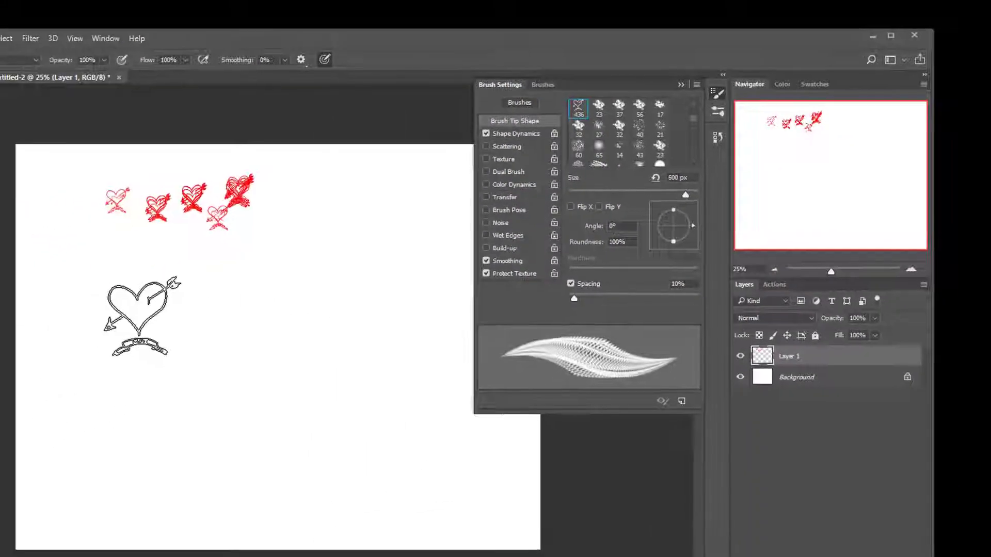
pyautogui.rightClick(140, 312)
pyautogui.press('Escape')
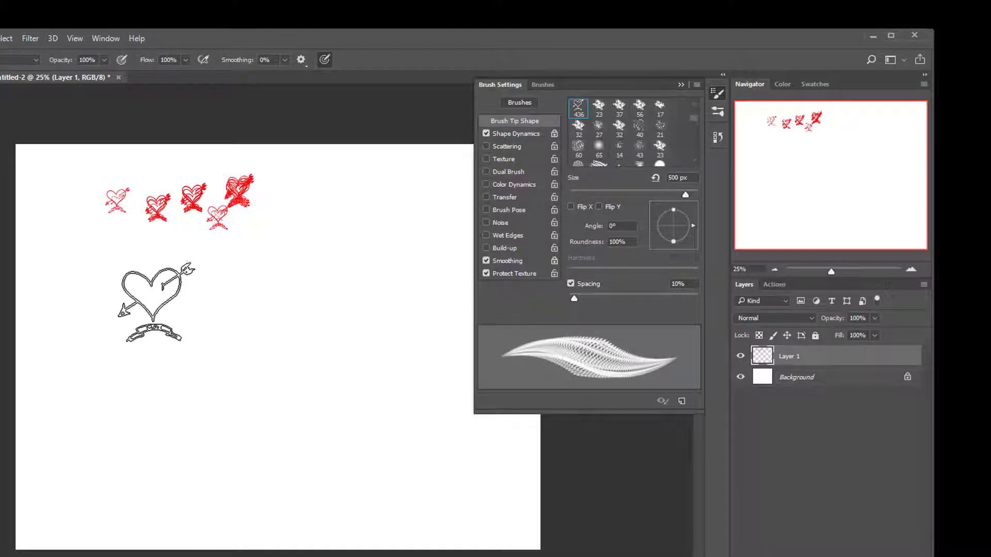
pyautogui.click(116, 316)
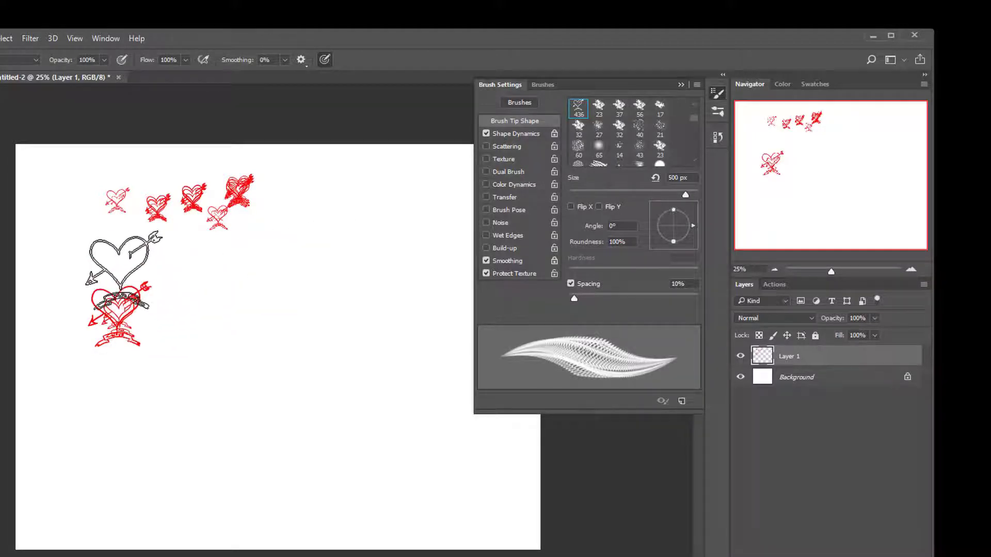
pyautogui.click(118, 255)
pyautogui.click(130, 431)
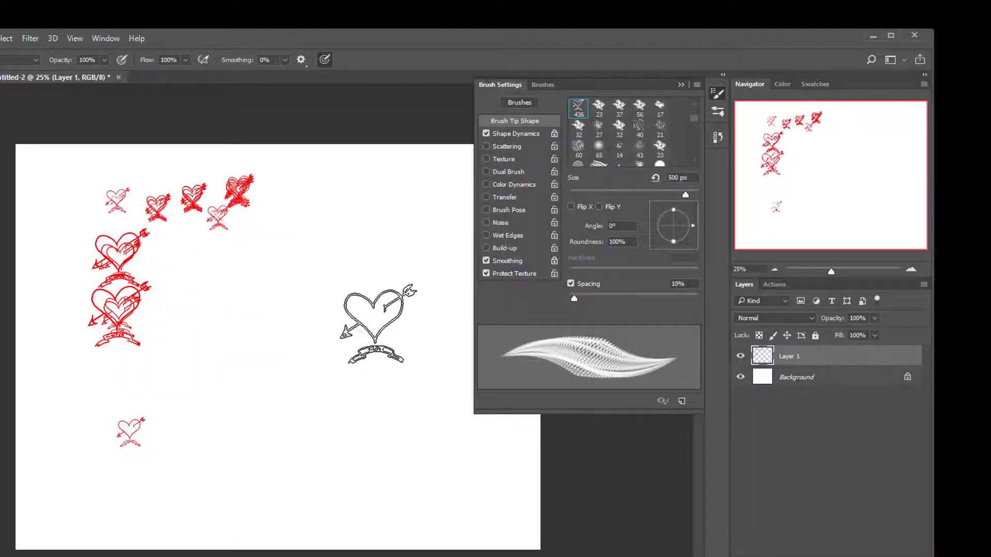
# - Flip the brush tip horizontally, turn off Shape Dynamics, and stamp a mirrored 800 px heart beside the column of hearts
pyautogui.click(486, 261)
pyautogui.click(571, 207)
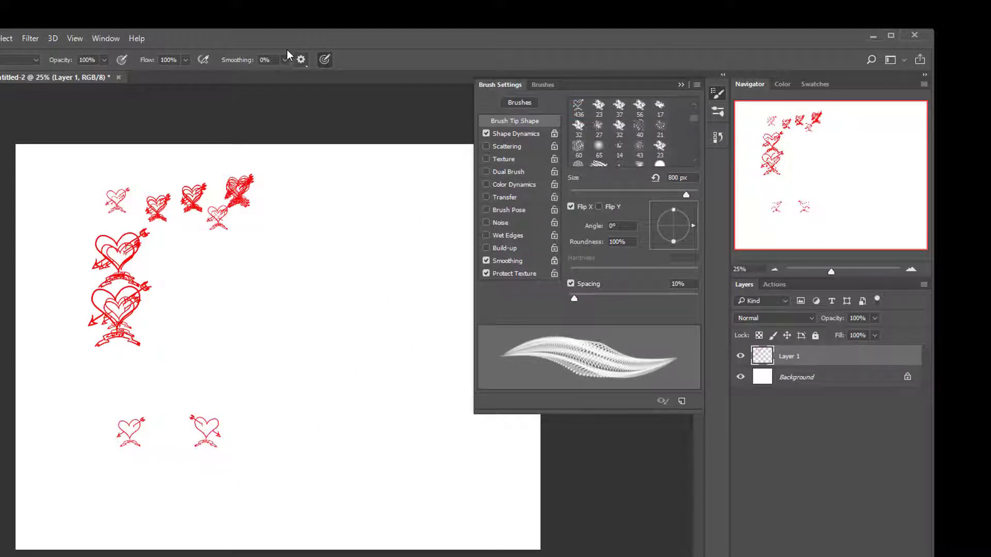
pyautogui.click(221, 336)
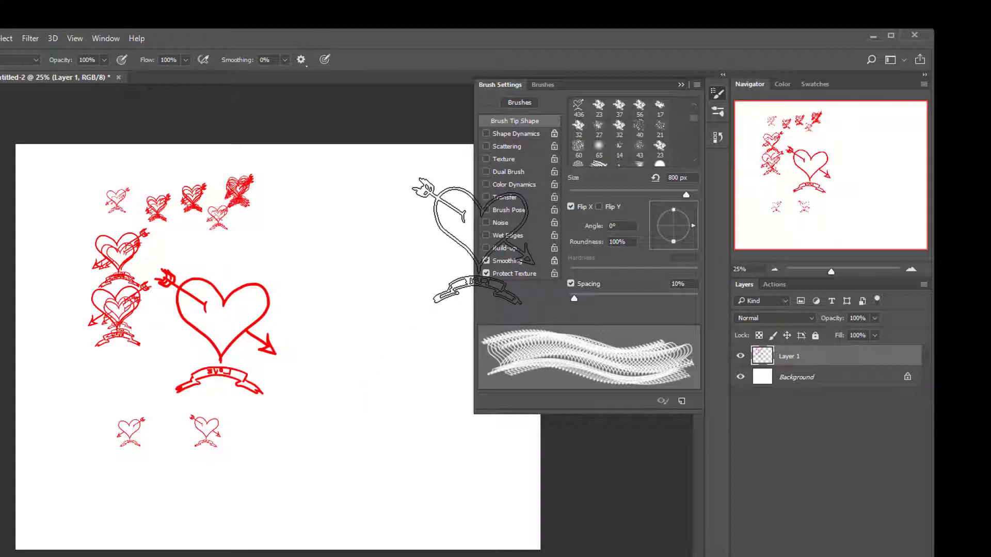
# - Stamp an upside-down 809 px heart using only Flip Y, and an upright one above it with both flips cleared
pyautogui.click(571, 206)
pyautogui.click(598, 207)
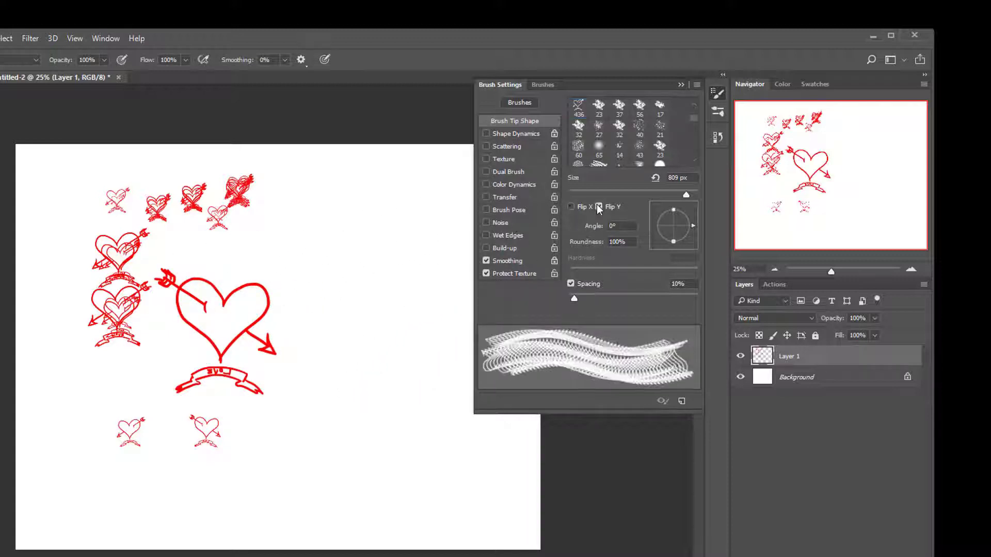
pyautogui.click(353, 325)
pyautogui.click(577, 108)
pyautogui.click(598, 206)
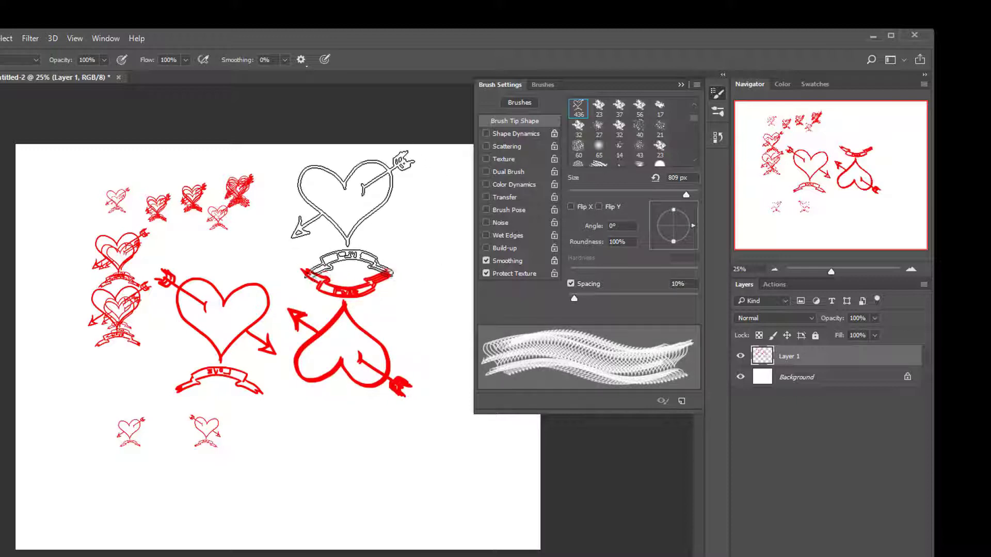
pyautogui.click(355, 222)
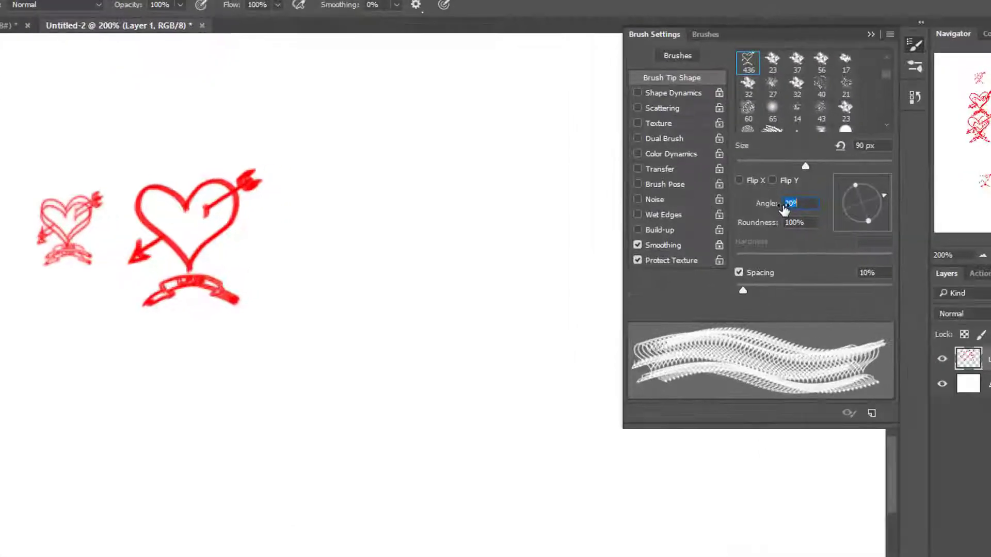
# - Stamp 90 px hearts at increasing brush angles, starting at 23° and ending at 86°
pyautogui.write('23')
pyautogui.click(374, 232)
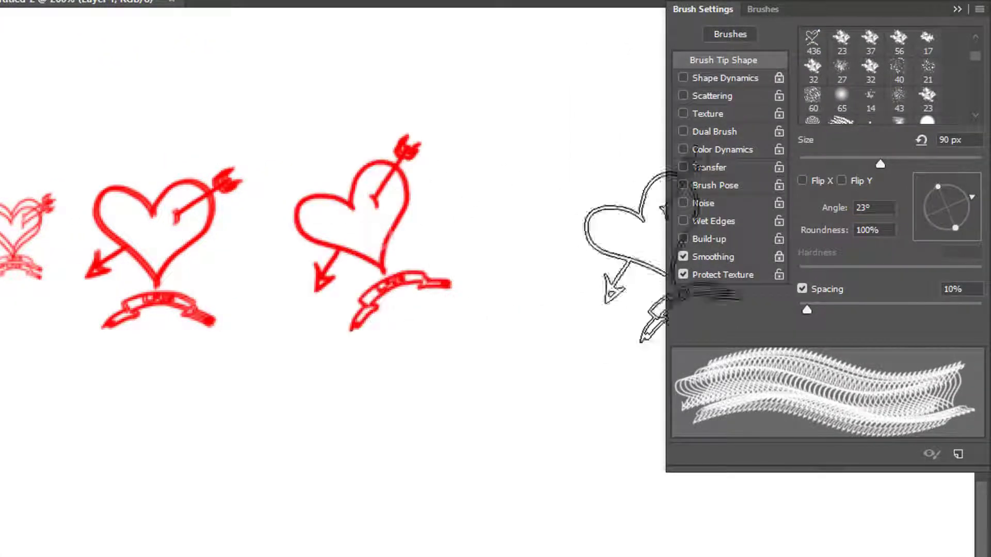
pyautogui.hotkey('shift', 'Right')
pyautogui.hotkey('shift', 'Right')
pyautogui.click(581, 230)
pyautogui.hotkey('shift', 'Right')
pyautogui.hotkey('shift', 'Right')
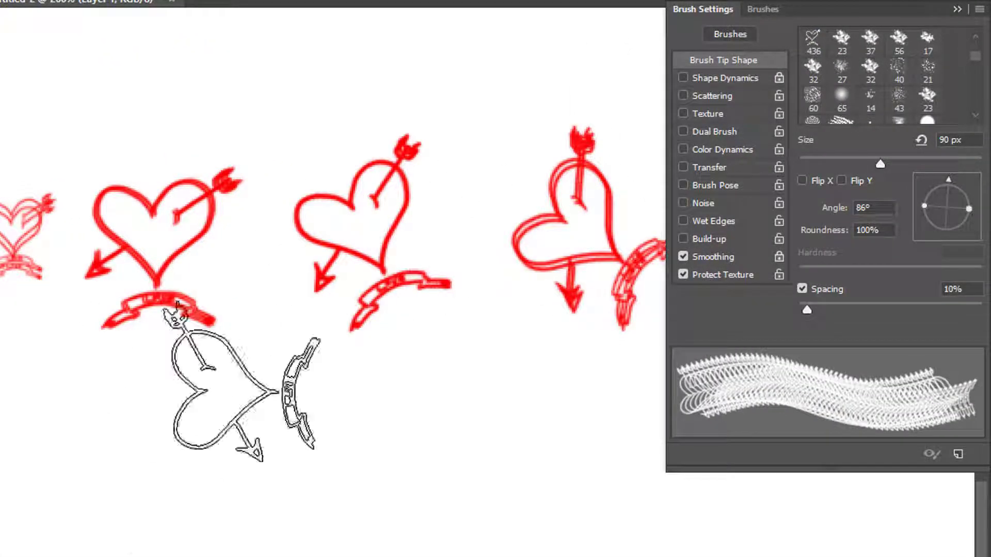
pyautogui.click(117, 471)
# - Rotate the brush tip further, stamping one heart at 116° and another at 167° along the lower row
pyautogui.click(850, 207)
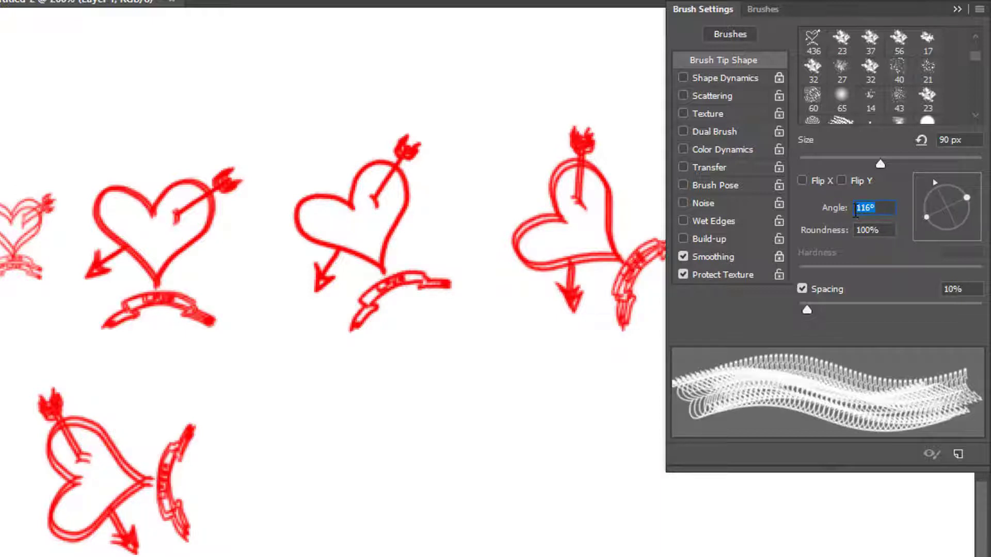
pyautogui.click(373, 440)
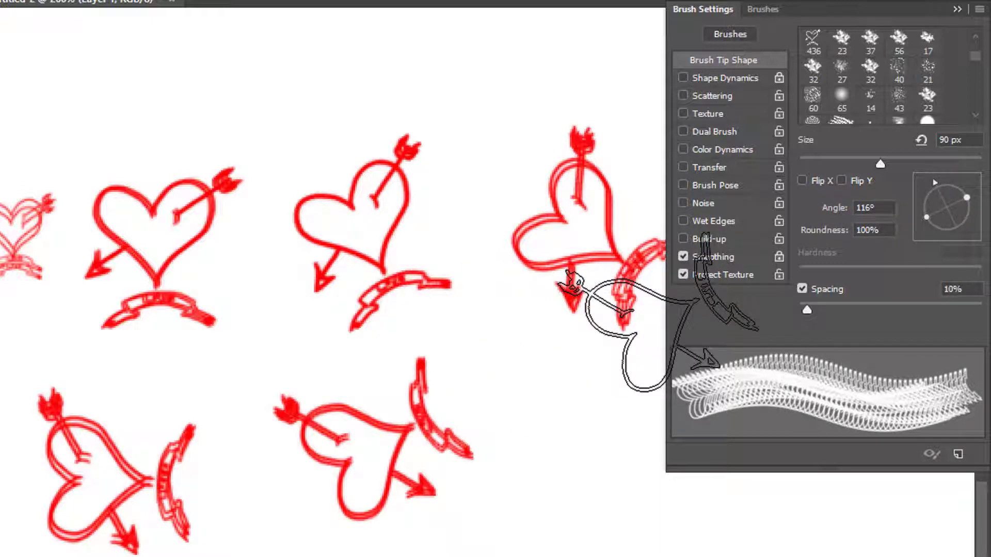
pyautogui.moveTo(828, 208); pyautogui.dragTo(872, 222)
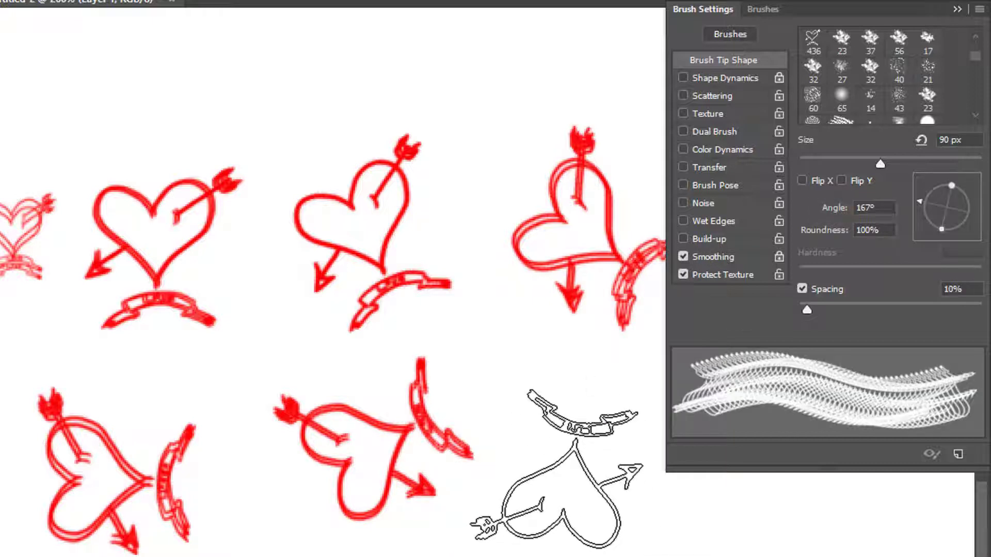
pyautogui.click(557, 466)
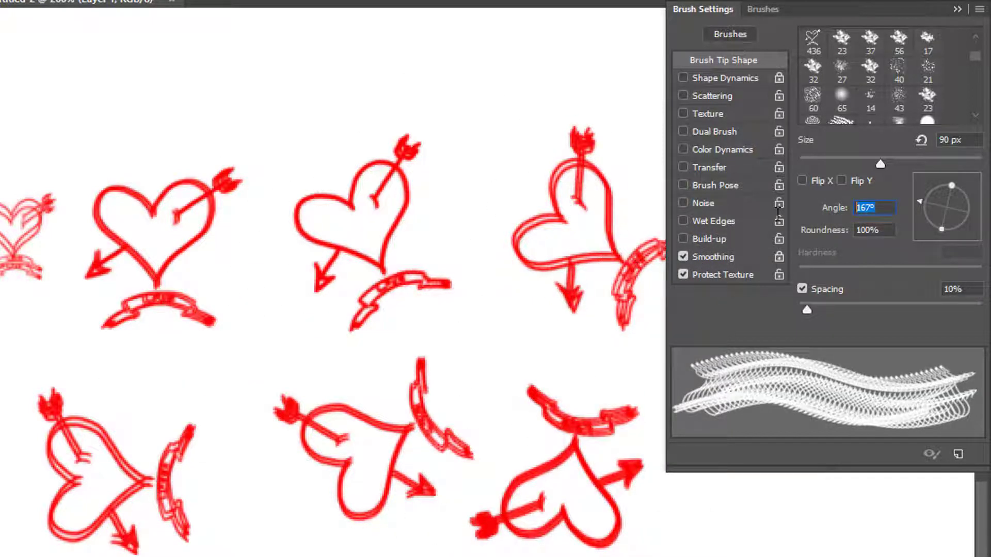
# - Reset the brush angle to 0°, set the roundness to 17%, and stamp a flattened heart above the upper row
pyautogui.write('0')
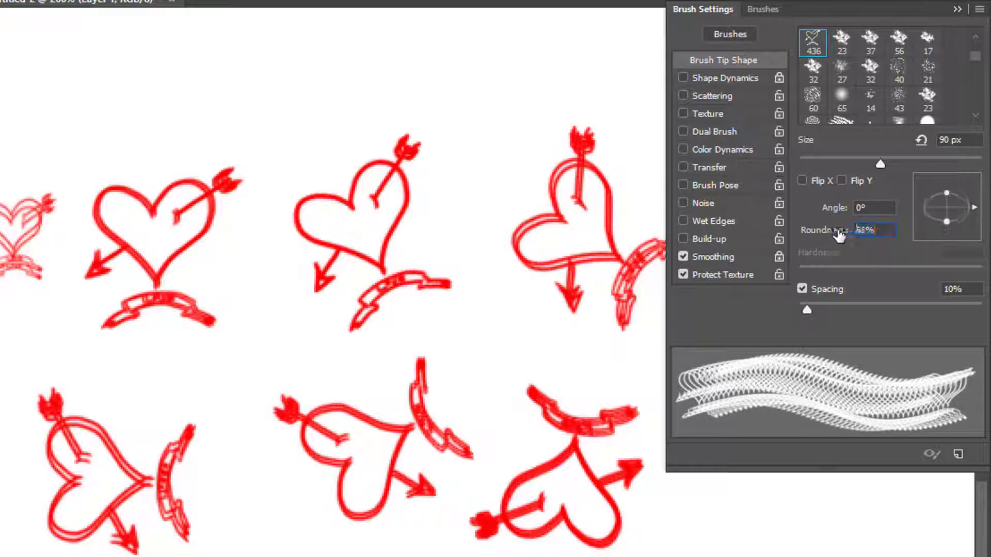
pyautogui.moveTo(812, 241); pyautogui.dragTo(811, 241)
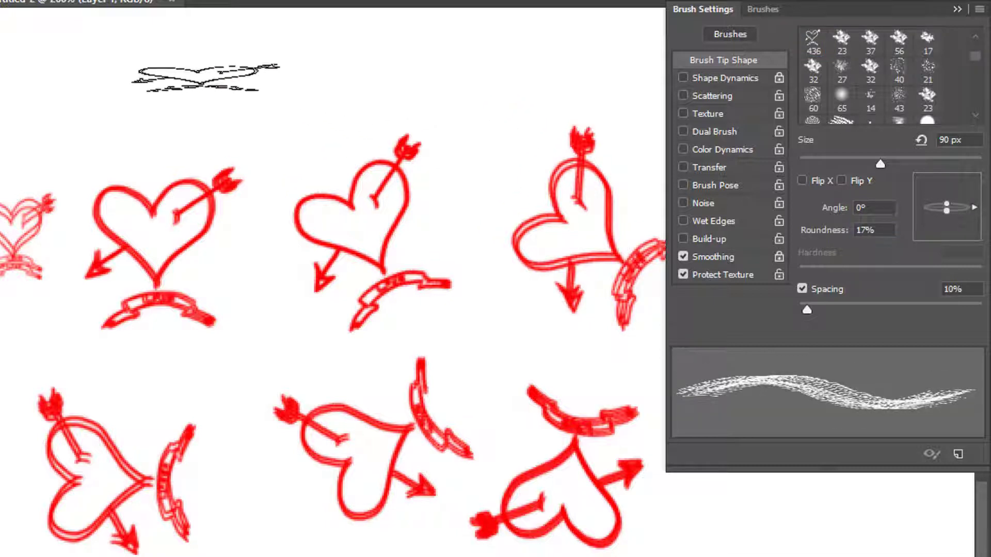
pyautogui.click(208, 76)
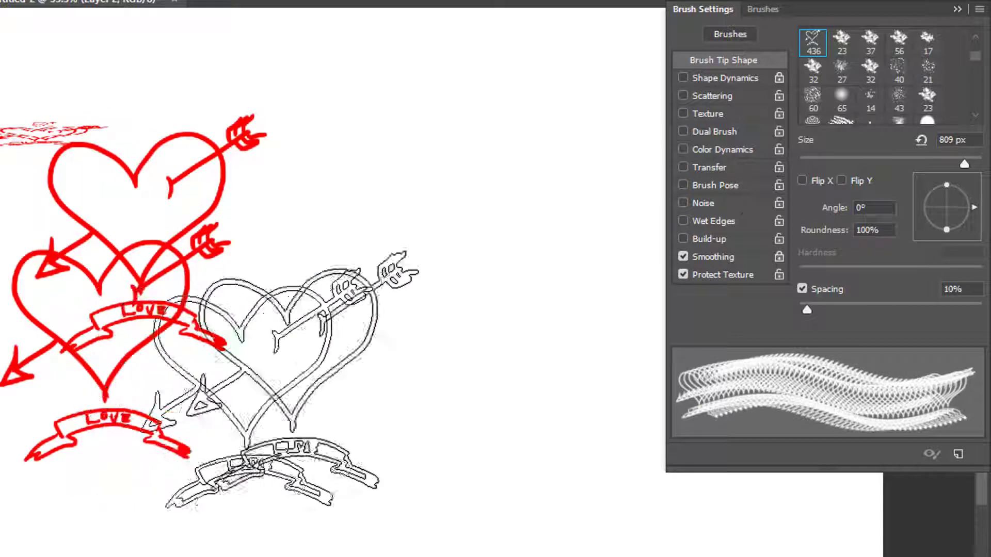
# - Set the brush spacing to 47% and the size to 300 px, and paint a wavy chain of overlapping hearts on the blank area
pyautogui.moveTo(807, 310)
pyautogui.mouseDown()
pyautogui.moveTo(878, 311)
pyautogui.moveTo(867, 306)
pyautogui.moveTo(841, 309)
pyautogui.moveTo(932, 324)
pyautogui.moveTo(885, 309)
pyautogui.moveTo(816, 320)
pyautogui.moveTo(838, 307)
pyautogui.moveTo(887, 317)
pyautogui.moveTo(839, 308)
pyautogui.mouseUp()
pyautogui.moveTo(486, 243); pyautogui.dragTo(320, 282)
pyautogui.press('[')
pyautogui.press('[')
pyautogui.press('[')
pyautogui.press('[')
pyautogui.press('[')
pyautogui.press('[')
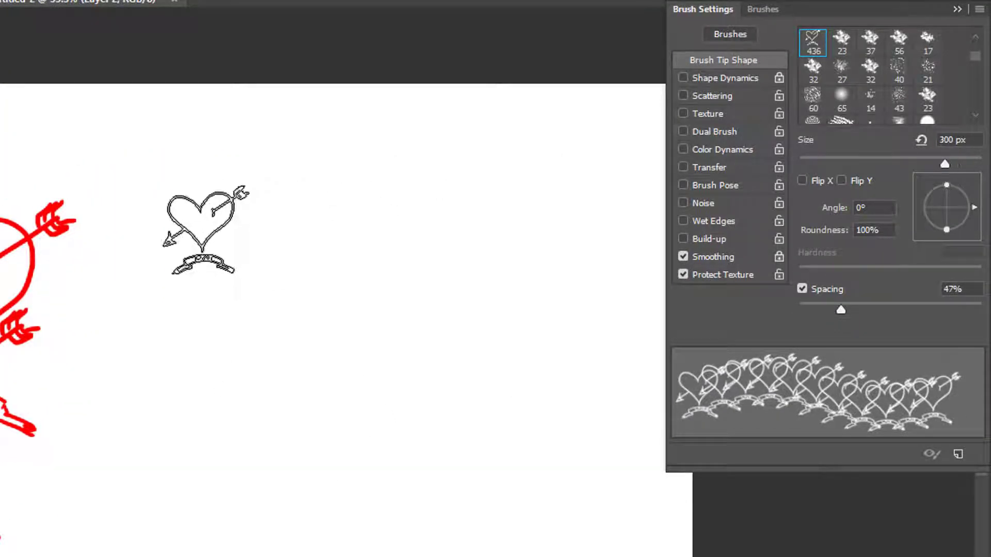
pyautogui.click(208, 267)
pyautogui.moveTo(227, 221)
pyautogui.mouseDown()
pyautogui.moveTo(286, 212)
pyautogui.moveTo(457, 245)
pyautogui.moveTo(498, 183)
pyautogui.mouseUp()
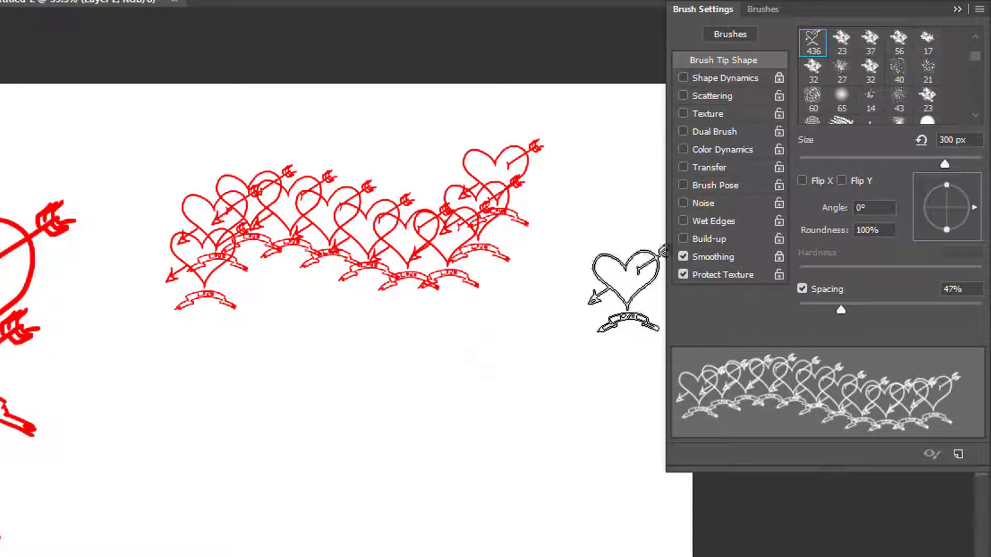
# - Paint a dense curved band with the brush spacing at 5%, and a row of separate hearts below it with the spacing at 157%
pyautogui.moveTo(840, 308); pyautogui.dragTo(802, 308)
pyautogui.moveTo(238, 397)
pyautogui.mouseDown()
pyautogui.moveTo(357, 407)
pyautogui.moveTo(585, 260)
pyautogui.mouseUp()
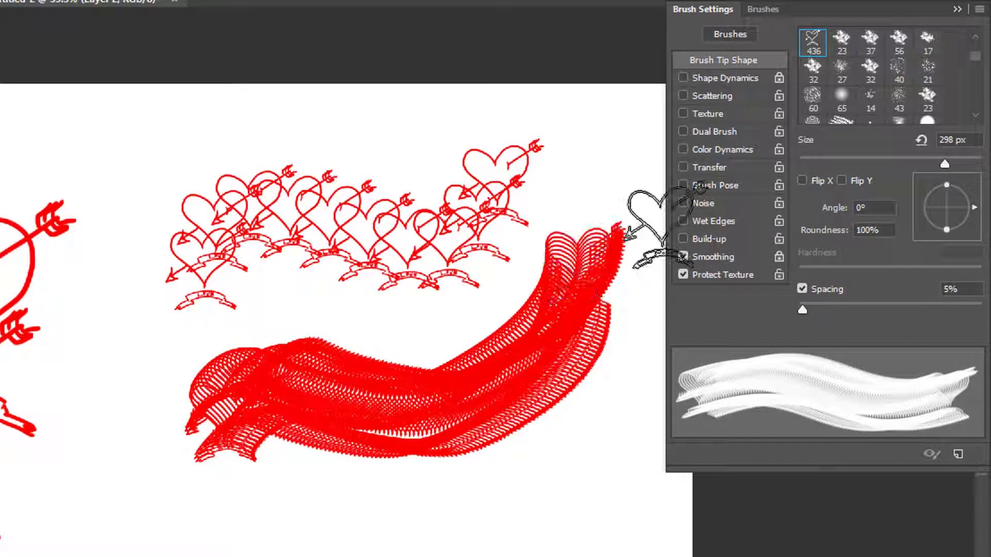
pyautogui.moveTo(801, 309)
pyautogui.mouseDown()
pyautogui.moveTo(964, 305)
pyautogui.moveTo(916, 306)
pyautogui.mouseUp()
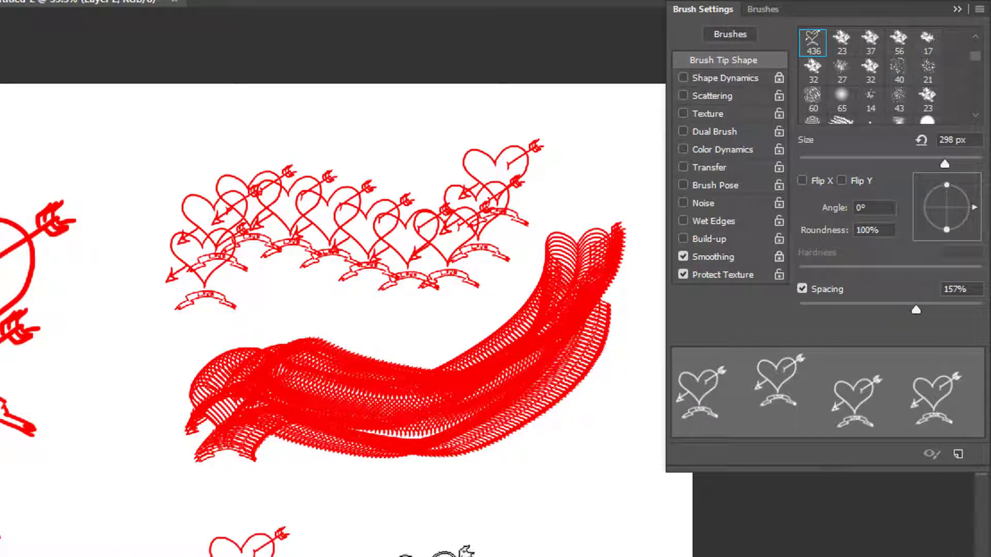
pyautogui.moveTo(433, 556); pyautogui.dragTo(587, 531)
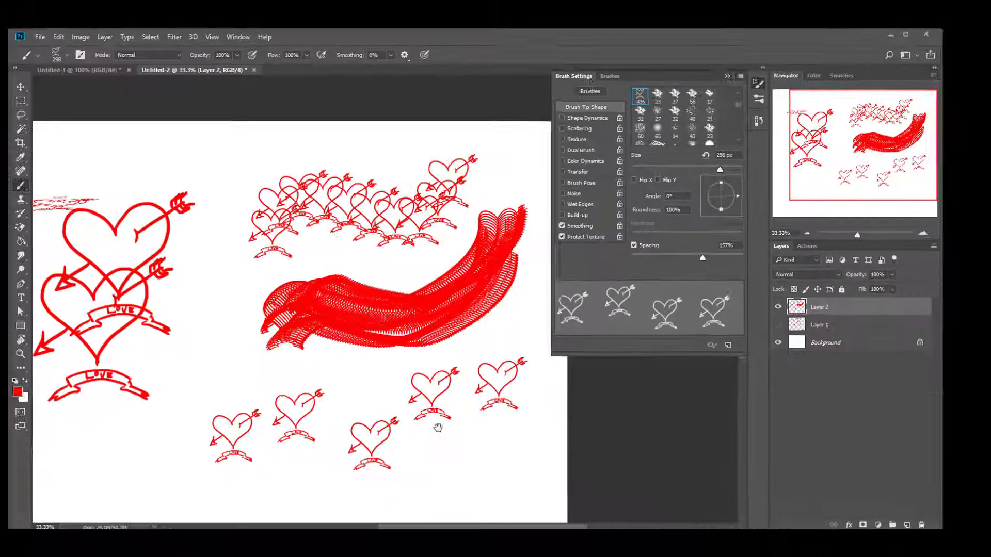
# - Set the brush spacing to 1% and paint a solid band of hearts on the blank area below the separate hearts
pyautogui.moveTo(438, 426); pyautogui.dragTo(415, 284)
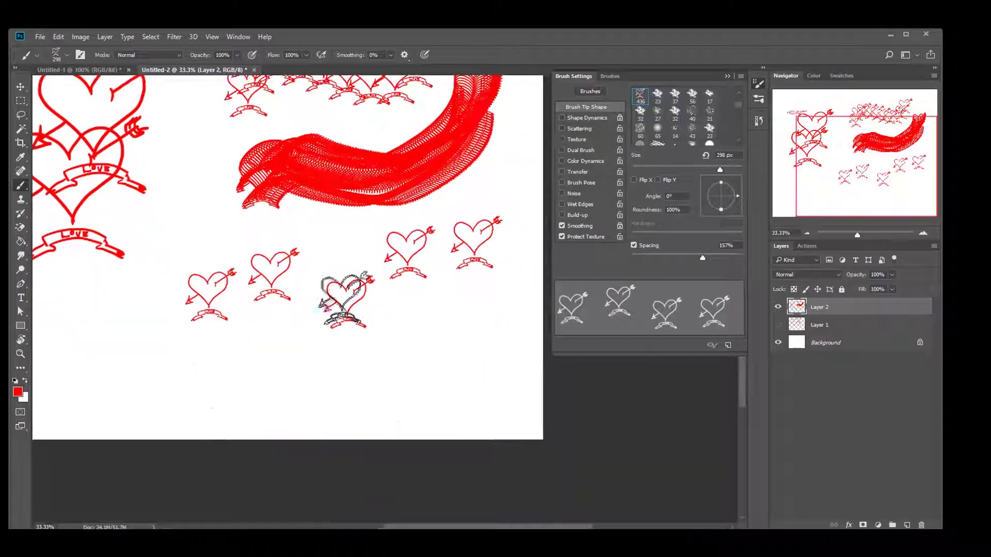
pyautogui.moveTo(329, 225); pyautogui.dragTo(420, 315)
pyautogui.moveTo(482, 328); pyautogui.dragTo(392, 338)
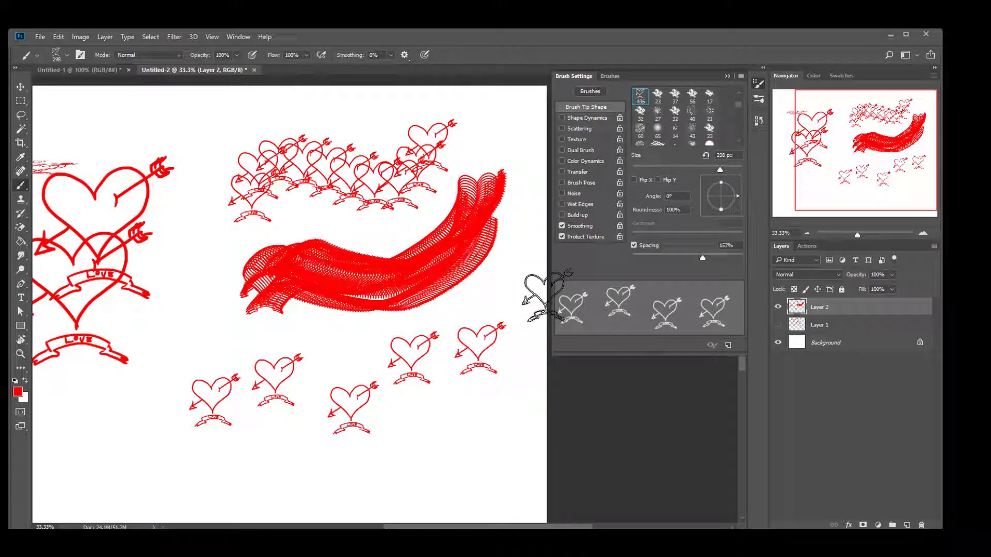
pyautogui.moveTo(741, 258); pyautogui.dragTo(631, 258)
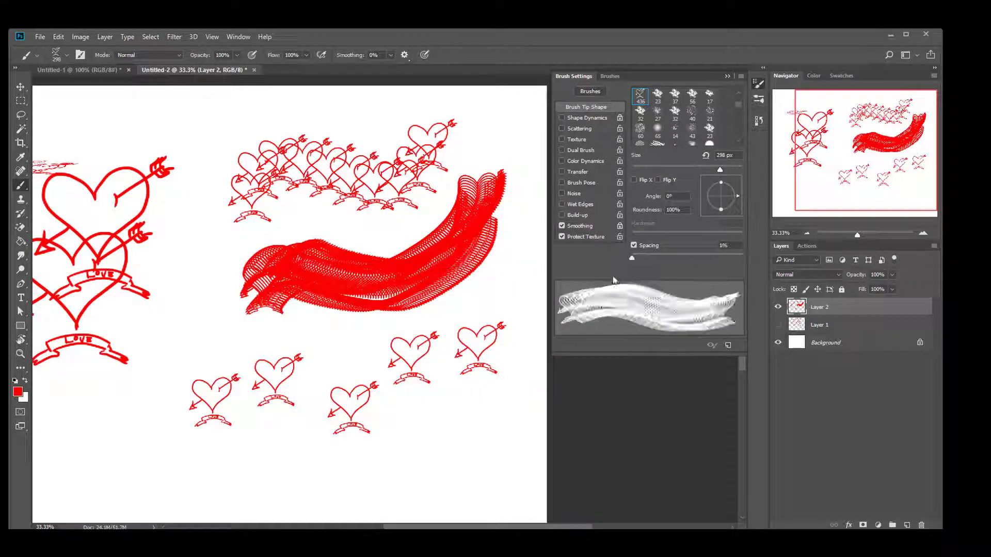
pyautogui.moveTo(276, 410)
pyautogui.mouseDown()
pyautogui.moveTo(276, 278)
pyautogui.moveTo(318, 302)
pyautogui.mouseUp()
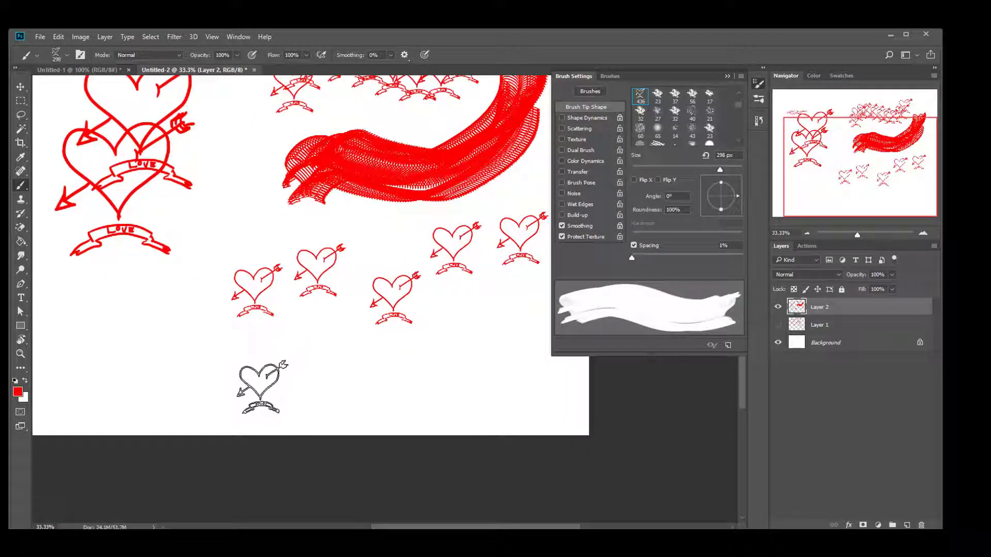
pyautogui.moveTo(261, 384)
pyautogui.mouseDown()
pyautogui.moveTo(442, 393)
pyautogui.moveTo(585, 310)
pyautogui.moveTo(487, 438)
pyautogui.moveTo(464, 418)
pyautogui.mouseUp()
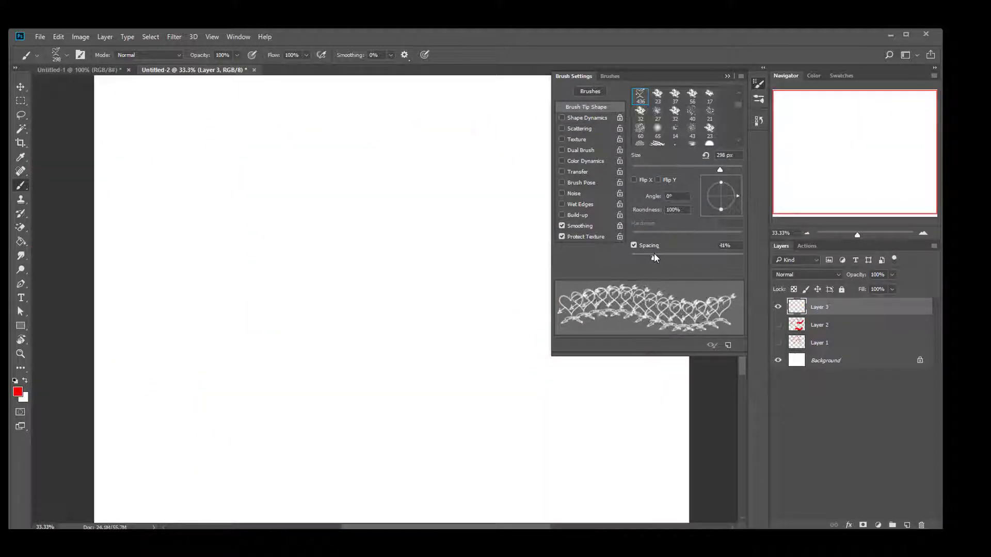
# - Set the brush spacing to 52% and enable Shape Dynamics with a size jitter of 89%
pyautogui.moveTo(654, 256); pyautogui.dragTo(660, 258)
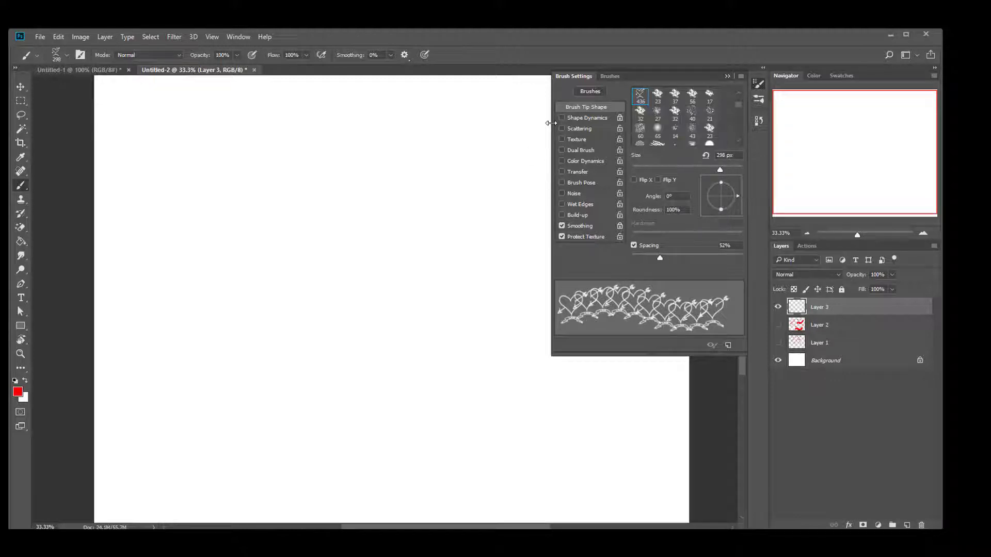
pyautogui.click(586, 119)
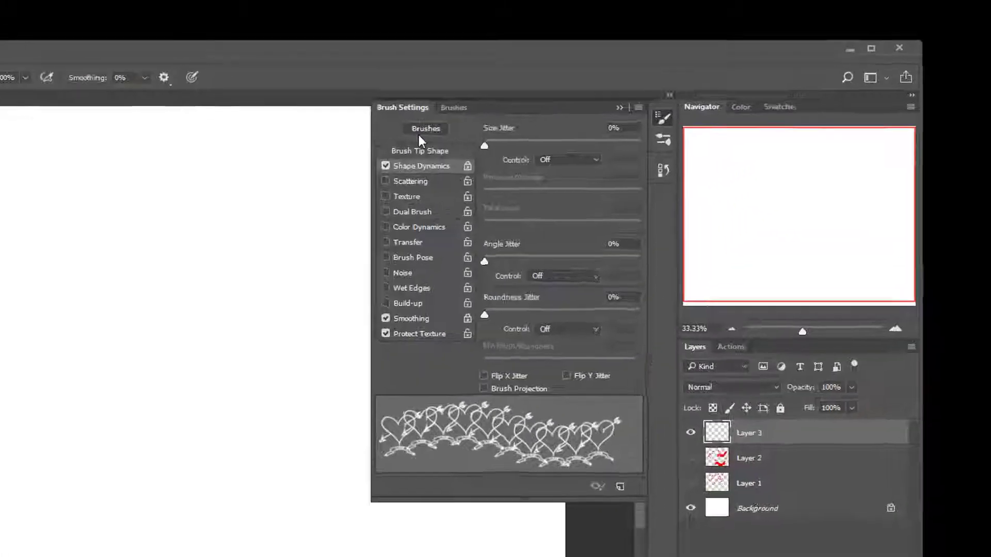
pyautogui.click(586, 107)
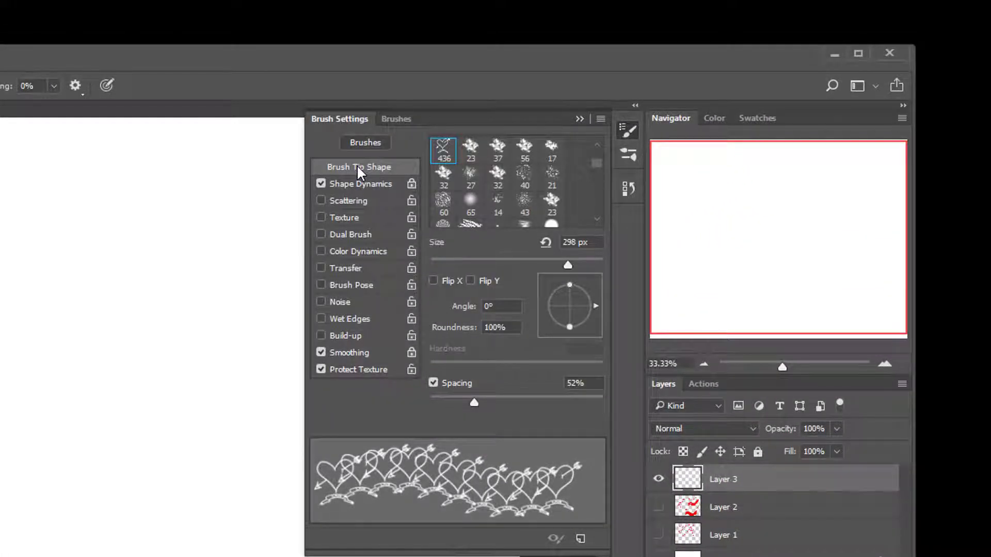
pyautogui.click(361, 184)
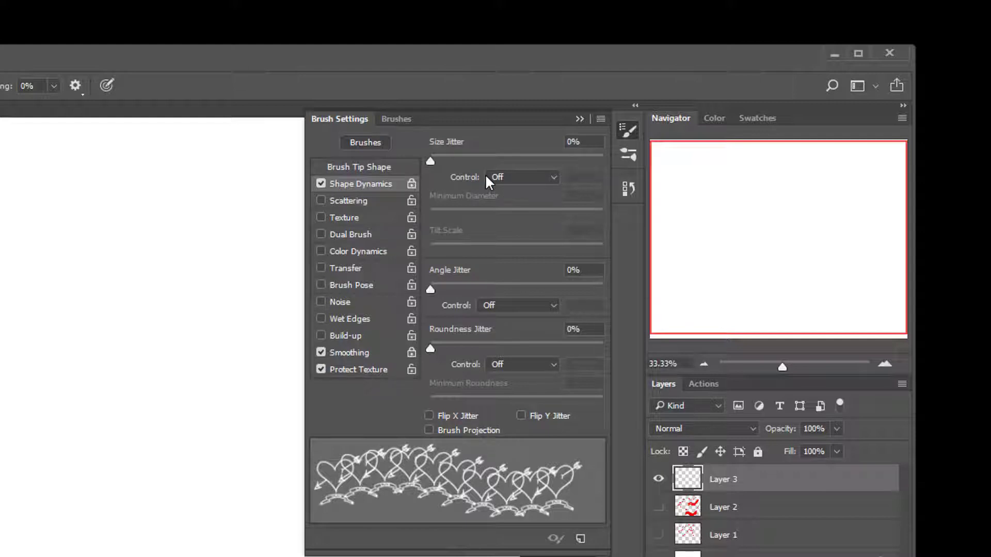
pyautogui.moveTo(430, 161)
pyautogui.mouseDown()
pyautogui.moveTo(603, 163)
pyautogui.moveTo(495, 161)
pyautogui.moveTo(451, 176)
pyautogui.moveTo(597, 165)
pyautogui.moveTo(481, 162)
pyautogui.moveTo(583, 163)
pyautogui.mouseUp()
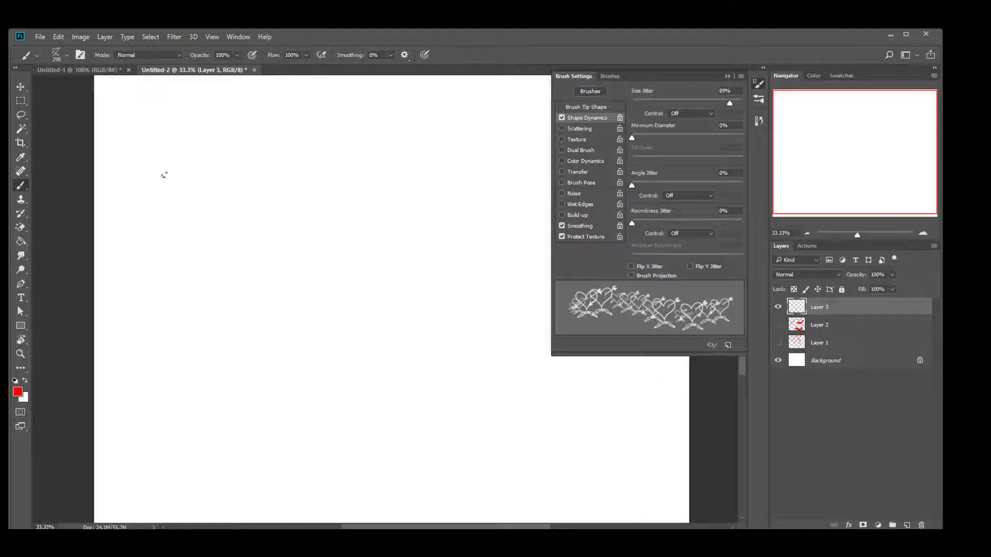
# - Paint three rows of hearts in varying sizes across the blank Layer 3
pyautogui.moveTo(163, 175)
pyautogui.mouseDown()
pyautogui.moveTo(229, 139)
pyautogui.moveTo(458, 159)
pyautogui.mouseUp()
pyautogui.moveTo(130, 293)
pyautogui.mouseDown()
pyautogui.moveTo(213, 251)
pyautogui.moveTo(436, 265)
pyautogui.mouseUp()
pyautogui.moveTo(171, 390)
pyautogui.mouseDown()
pyautogui.moveTo(295, 402)
pyautogui.moveTo(503, 361)
pyautogui.mouseUp()
# - Hide Layer 3, add a new layer, and paint a row of size-jittered hearts near the top of the canvas
pyautogui.click(777, 307)
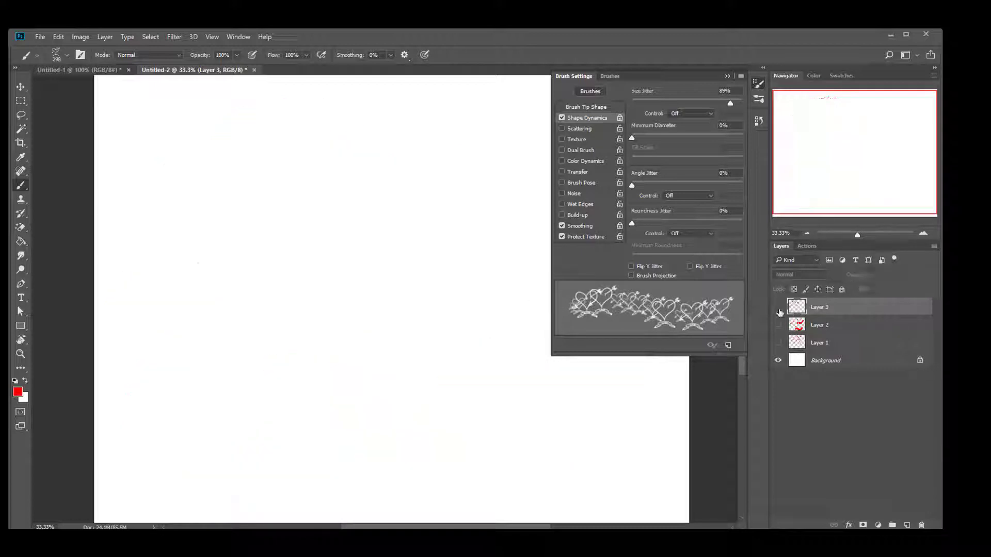
pyautogui.click(906, 525)
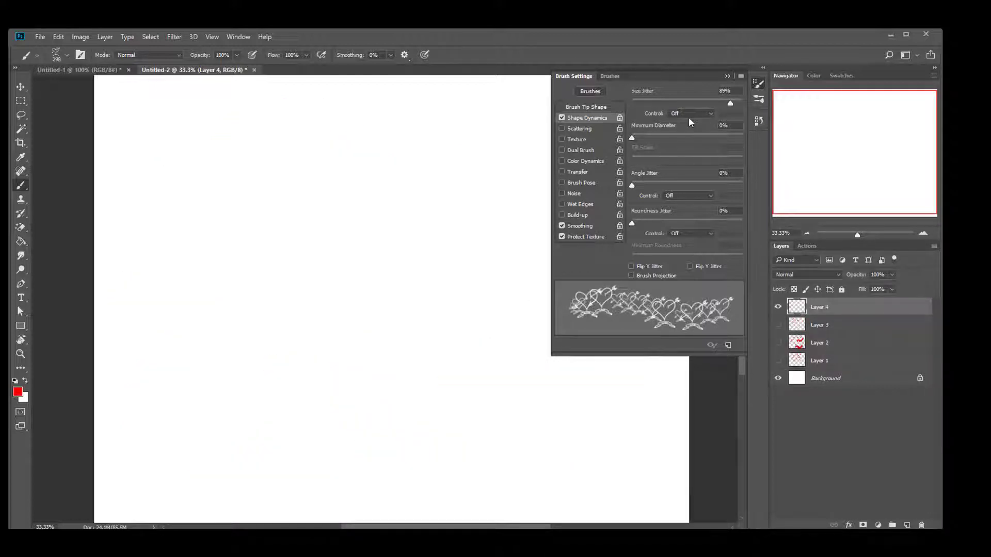
pyautogui.moveTo(178, 142); pyautogui.dragTo(467, 171)
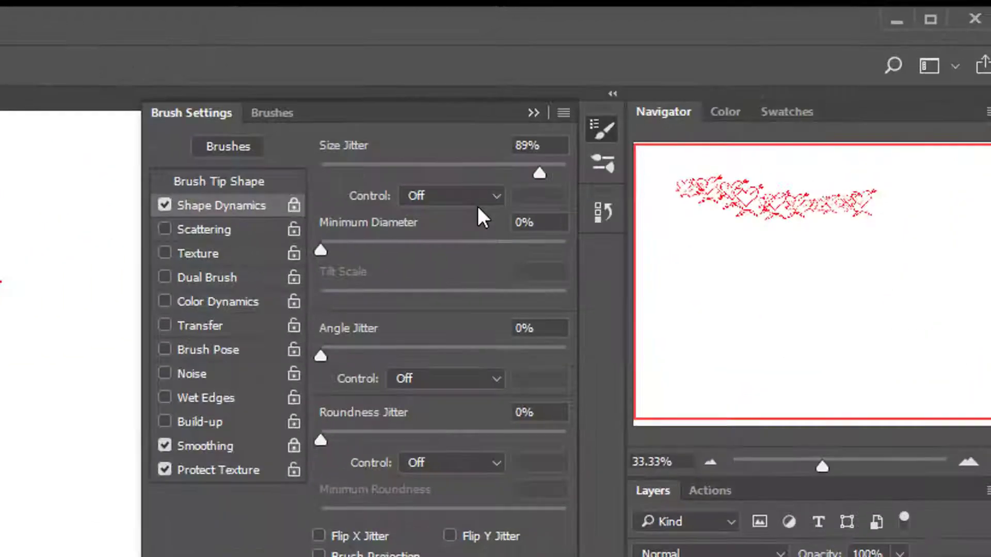
# - Set the size jitter control to Fade with 25 steps and paint a wavy fading row of hearts below the first
pyautogui.click(691, 114)
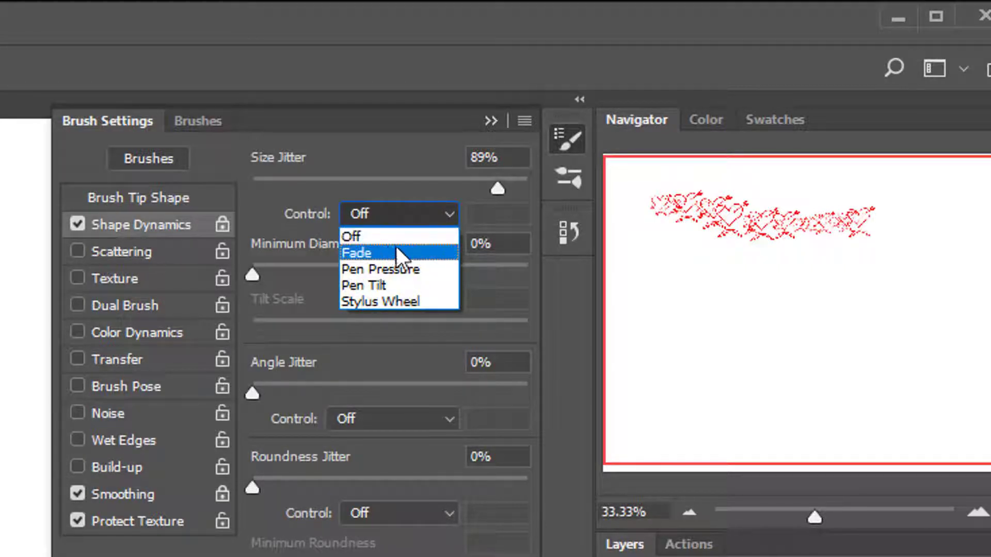
pyautogui.click(385, 255)
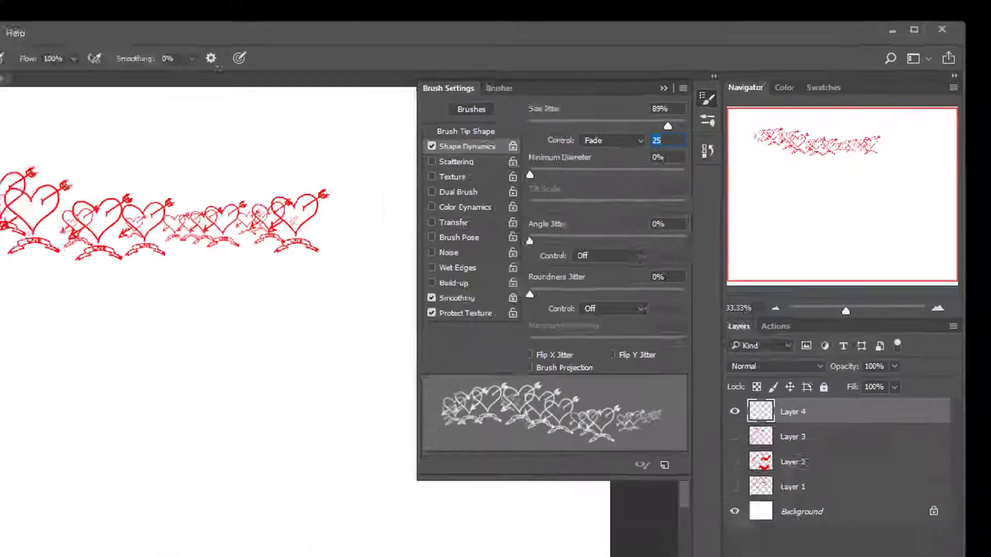
pyautogui.moveTo(150, 271)
pyautogui.mouseDown()
pyautogui.moveTo(250, 276)
pyautogui.moveTo(524, 233)
pyautogui.mouseUp()
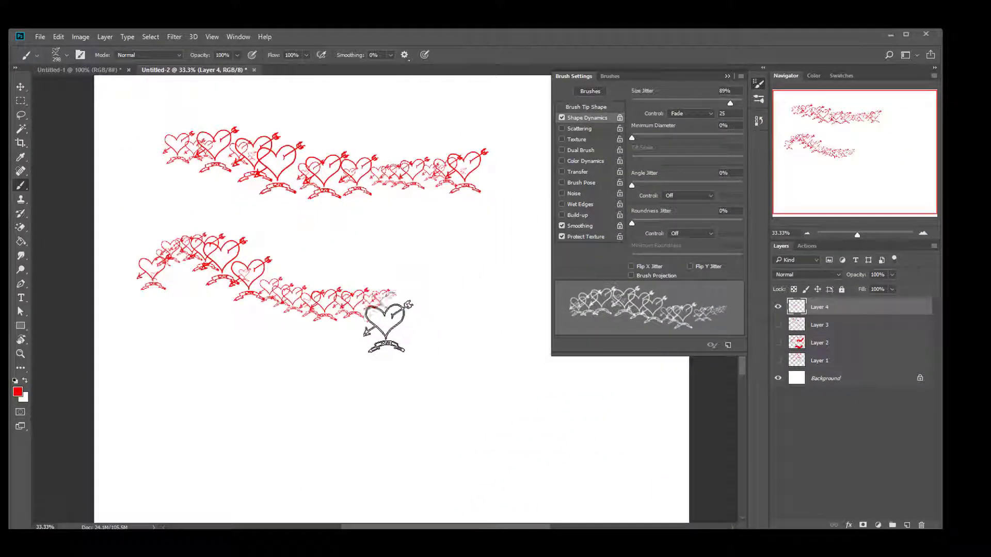
# - Switch the size jitter control to Pen Pressure and paint a zigzag chain of hearts across the lower canvas
pyautogui.click(690, 113)
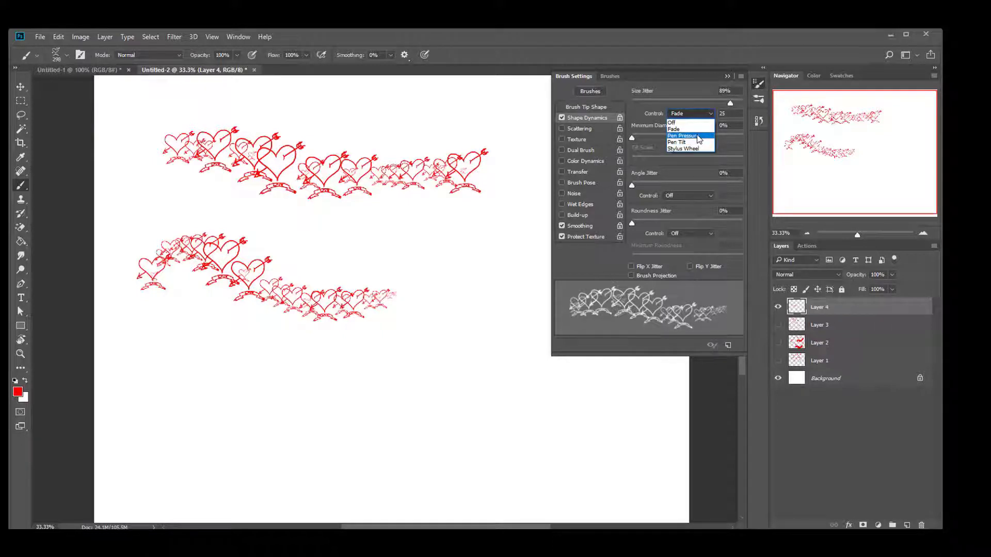
pyautogui.click(697, 135)
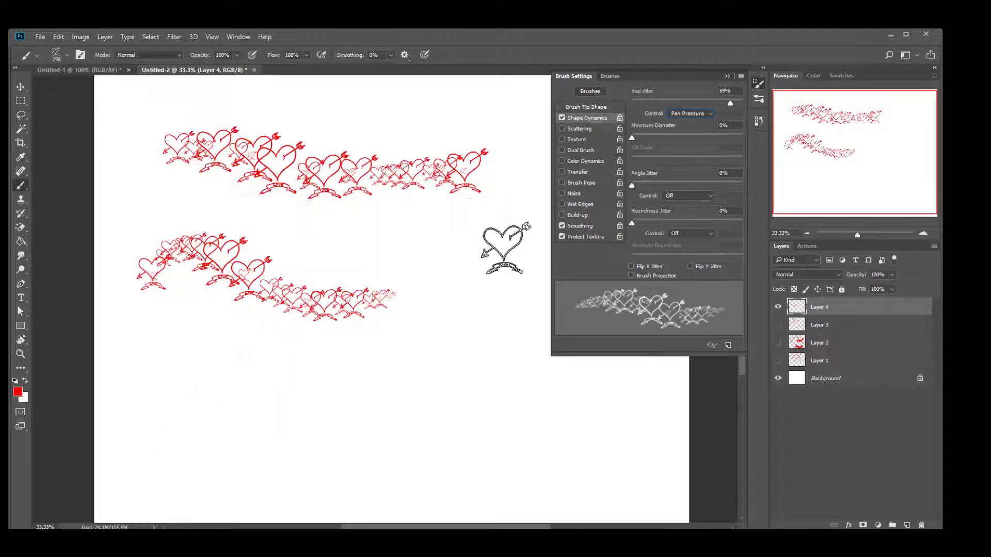
pyautogui.click(155, 448)
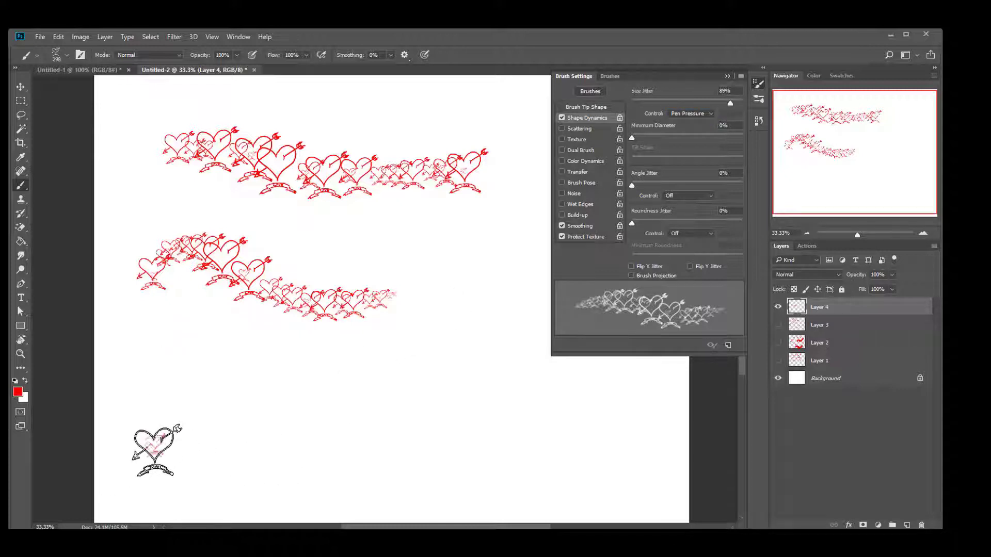
pyautogui.moveTo(155, 448)
pyautogui.mouseDown()
pyautogui.moveTo(206, 400)
pyautogui.moveTo(221, 446)
pyautogui.moveTo(233, 458)
pyautogui.moveTo(259, 453)
pyautogui.moveTo(329, 398)
pyautogui.moveTo(346, 446)
pyautogui.moveTo(377, 444)
pyautogui.moveTo(408, 372)
pyautogui.moveTo(431, 354)
pyautogui.moveTo(448, 366)
pyautogui.moveTo(466, 340)
pyautogui.moveTo(459, 311)
pyautogui.moveTo(429, 286)
pyautogui.moveTo(430, 263)
pyautogui.moveTo(477, 254)
pyautogui.moveTo(495, 290)
pyautogui.moveTo(469, 387)
pyautogui.moveTo(545, 424)
pyautogui.mouseUp()
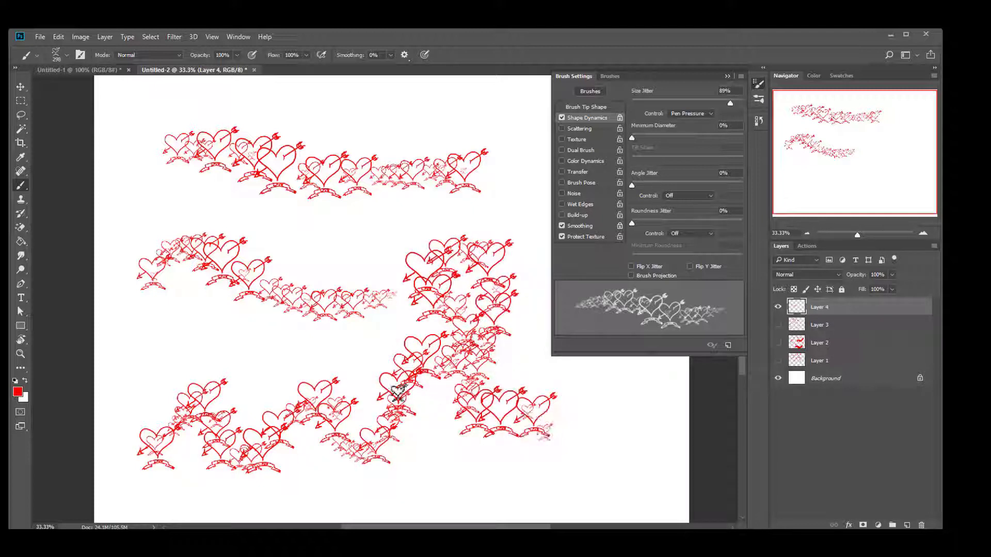
# - Paint more pressure-sensitive strokes of hearts sweeping diagonally across the canvas, varying the pen pressure
pyautogui.moveTo(140, 346); pyautogui.dragTo(396, 173)
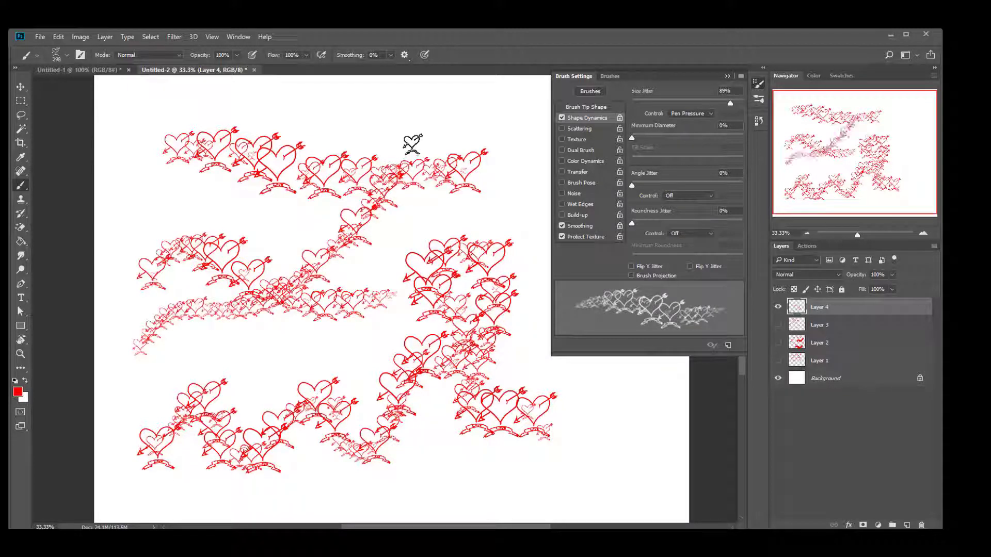
pyautogui.moveTo(147, 209)
pyautogui.mouseDown()
pyautogui.moveTo(197, 158)
pyautogui.moveTo(292, 125)
pyautogui.moveTo(537, 82)
pyautogui.mouseUp()
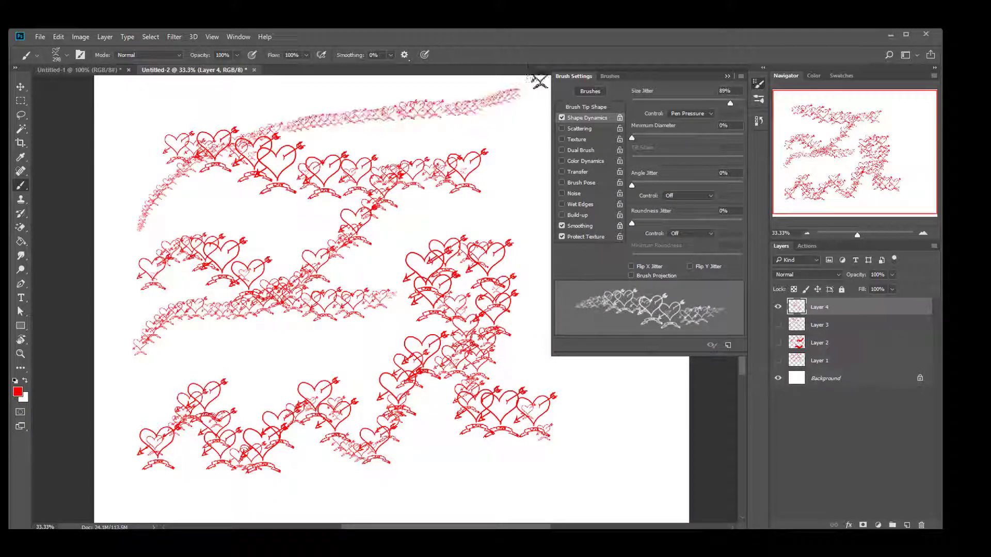
pyautogui.moveTo(320, 91)
pyautogui.mouseDown()
pyautogui.moveTo(285, 143)
pyautogui.moveTo(123, 212)
pyautogui.mouseUp()
pyautogui.moveTo(166, 255)
pyautogui.mouseDown()
pyautogui.moveTo(226, 203)
pyautogui.moveTo(454, 121)
pyautogui.mouseUp()
pyautogui.moveTo(171, 230); pyautogui.dragTo(438, 121)
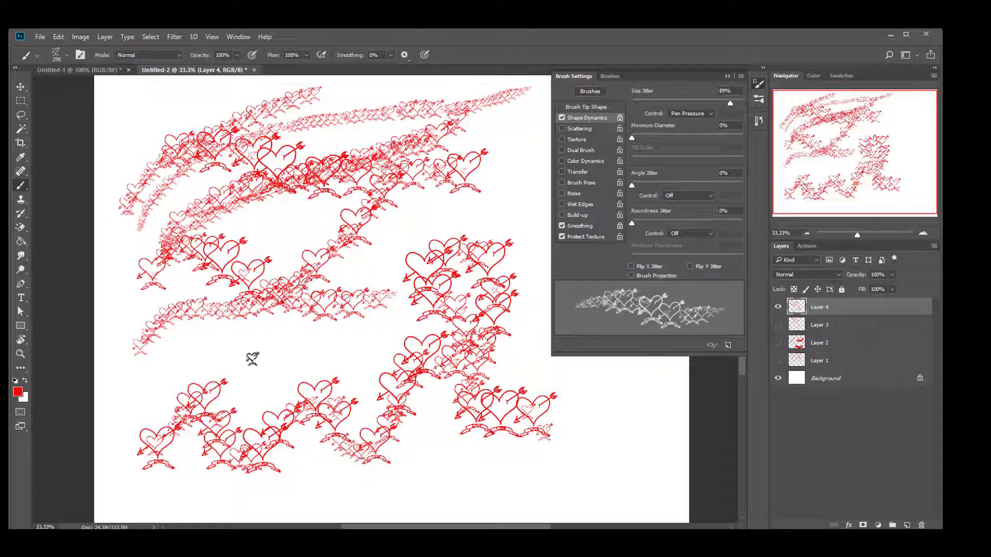
pyautogui.moveTo(178, 384)
pyautogui.mouseDown()
pyautogui.moveTo(235, 356)
pyautogui.moveTo(381, 354)
pyautogui.moveTo(402, 309)
pyautogui.mouseUp()
pyautogui.moveTo(436, 477)
pyautogui.mouseDown()
pyautogui.moveTo(614, 475)
pyautogui.moveTo(660, 426)
pyautogui.mouseUp()
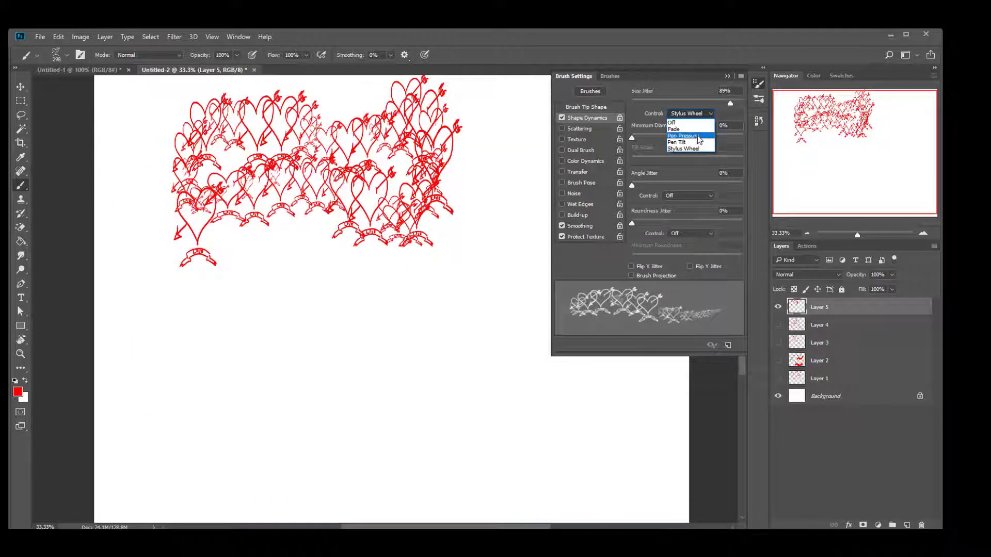
# - Set the size jitter control back to Pen Pressure and the minimum diameter to 5%
pyautogui.click(697, 135)
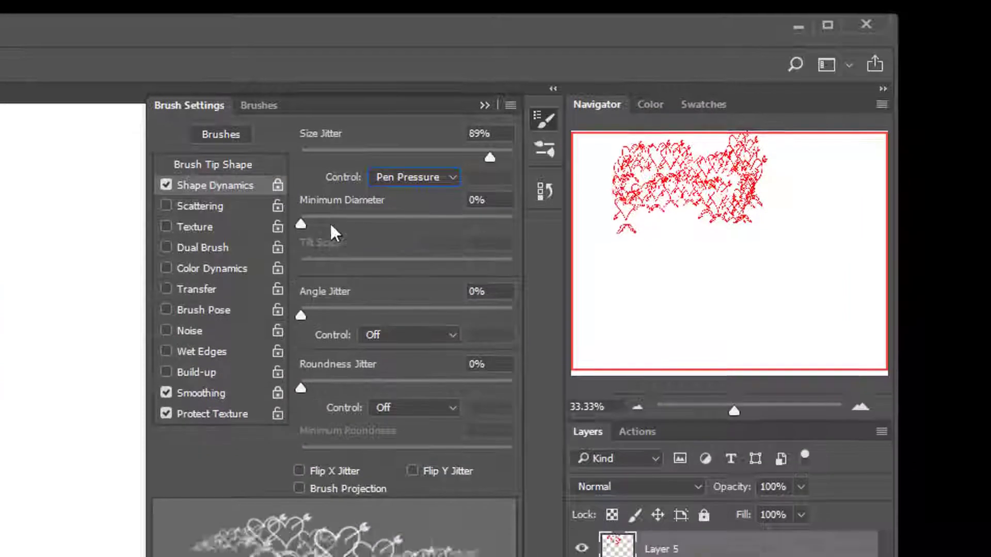
pyautogui.moveTo(329, 222); pyautogui.dragTo(283, 229)
pyautogui.moveTo(280, 146)
pyautogui.mouseDown()
pyautogui.moveTo(487, 151)
pyautogui.moveTo(284, 122)
pyautogui.moveTo(338, 136)
pyautogui.moveTo(312, 135)
pyautogui.mouseUp()
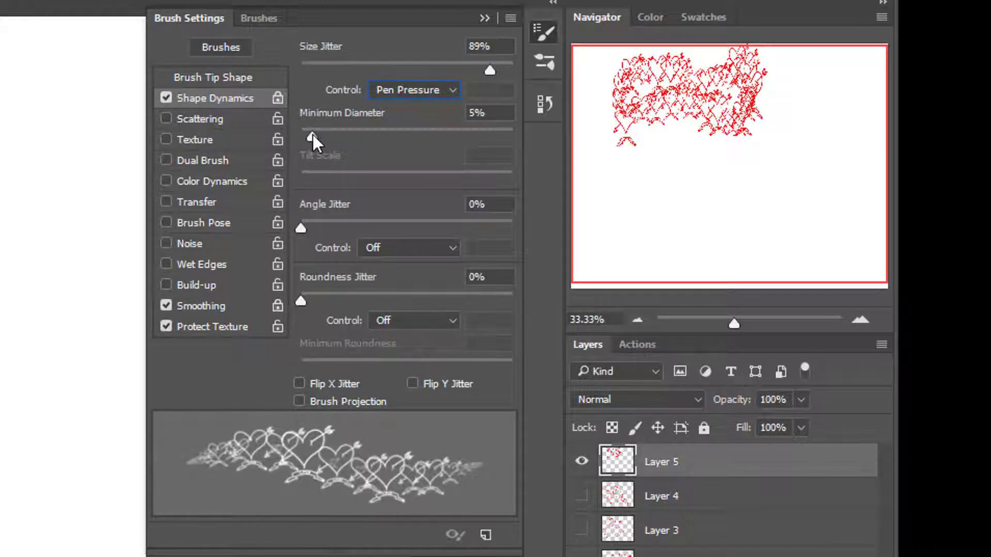
# - Set the angle jitter to 39% and paint looping strokes of rotated hearts over the lower canvas
pyautogui.moveTo(301, 227)
pyautogui.mouseDown()
pyautogui.moveTo(419, 219)
pyautogui.moveTo(382, 213)
pyautogui.mouseUp()
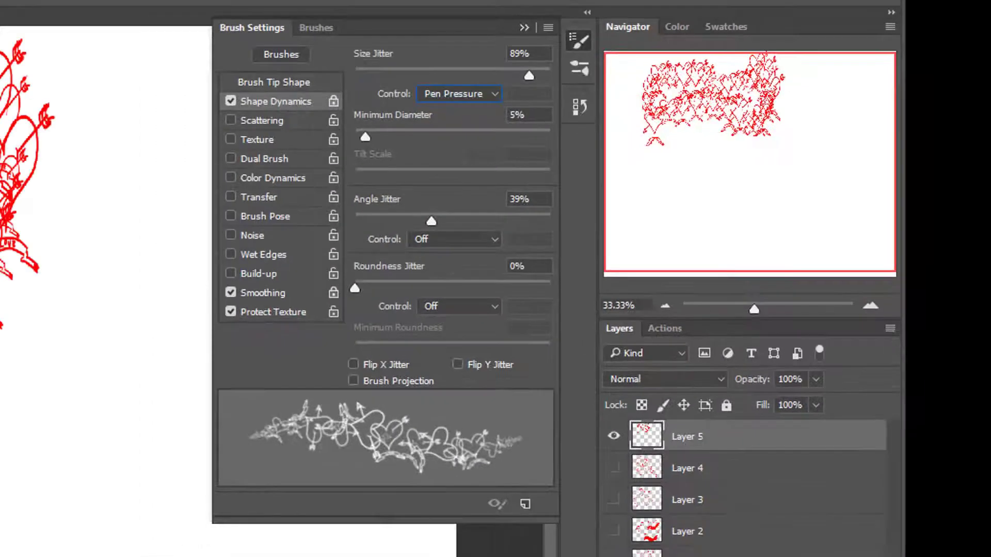
pyautogui.moveTo(0, 556); pyautogui.dragTo(79, 397)
pyautogui.moveTo(516, 273)
pyautogui.mouseDown()
pyautogui.moveTo(372, 405)
pyautogui.moveTo(188, 409)
pyautogui.moveTo(393, 277)
pyautogui.moveTo(464, 427)
pyautogui.moveTo(381, 472)
pyautogui.moveTo(651, 443)
pyautogui.moveTo(539, 464)
pyautogui.mouseUp()
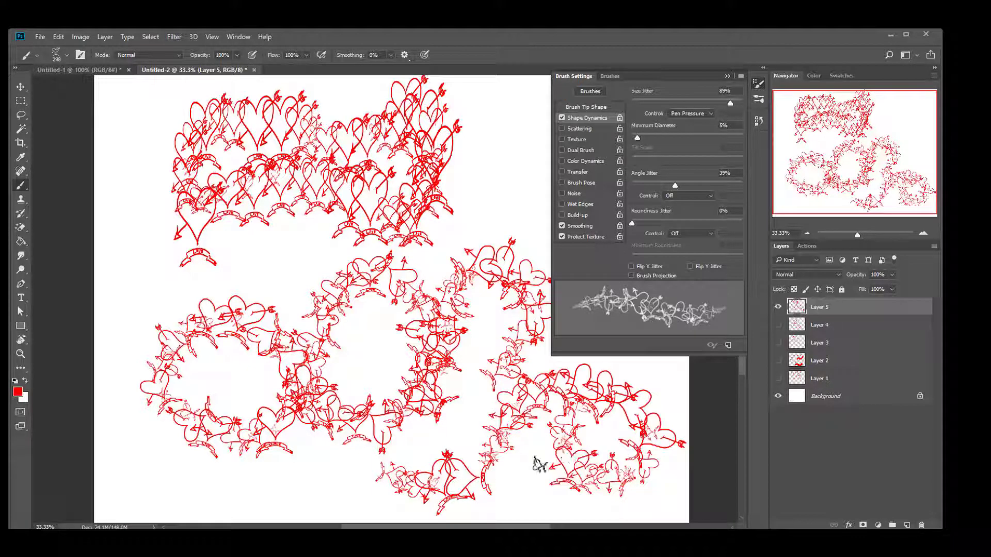
# - Hide Layer 5, add a new layer above it, and set the brush's roundness jitter to 78%
pyautogui.hotkey('ctrl', ',')
pyautogui.hotkey('ctrl', 'shift', 'alt', 'n')
pyautogui.moveTo(632, 223); pyautogui.dragTo(638, 223)
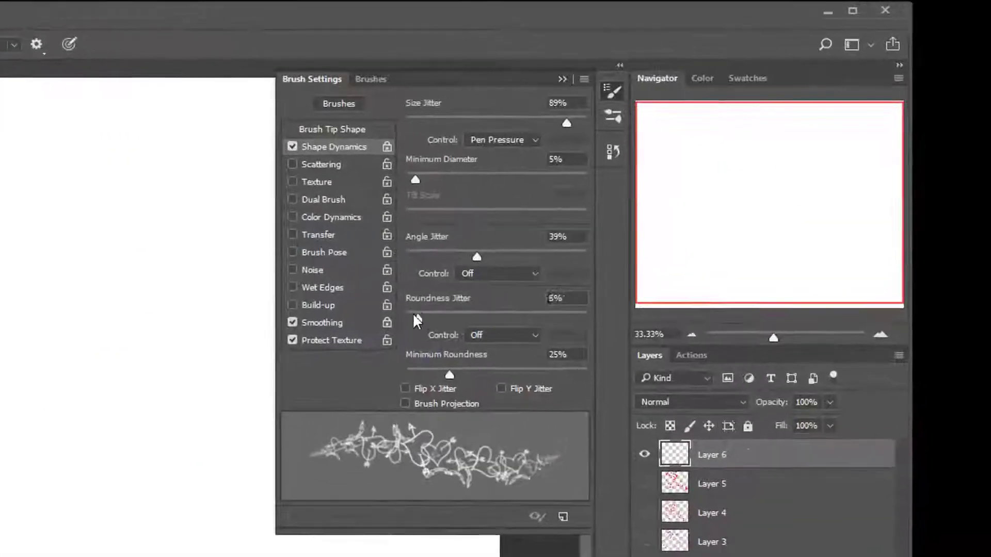
pyautogui.moveTo(415, 314)
pyautogui.mouseDown()
pyautogui.moveTo(559, 322)
pyautogui.moveTo(536, 320)
pyautogui.moveTo(545, 319)
pyautogui.mouseUp()
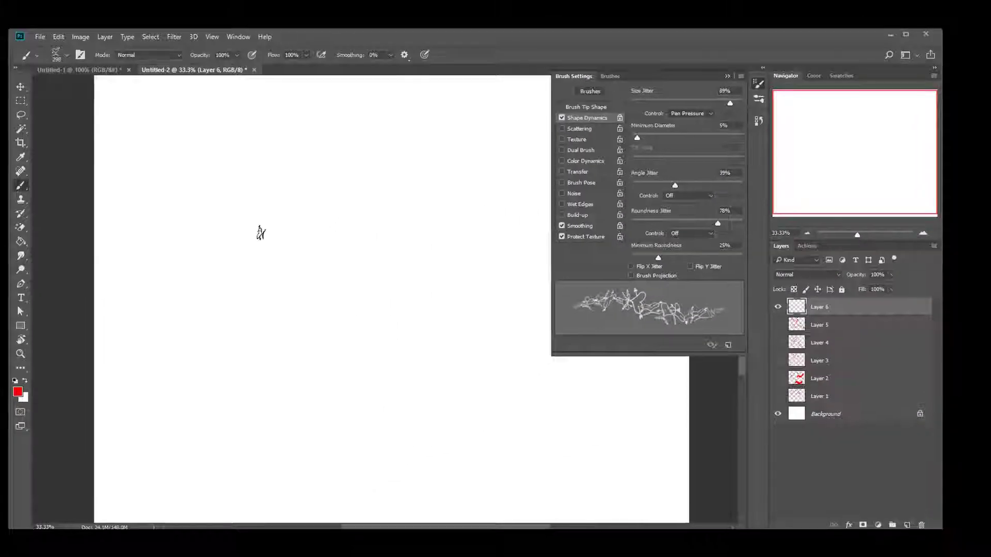
# - Paint curling strokes of hearts with varied roundness, building up a dense swirl on Layer 6
pyautogui.moveTo(258, 231)
pyautogui.mouseDown()
pyautogui.moveTo(298, 178)
pyautogui.moveTo(329, 281)
pyautogui.moveTo(261, 317)
pyautogui.moveTo(199, 397)
pyautogui.moveTo(317, 268)
pyautogui.moveTo(305, 320)
pyautogui.mouseUp()
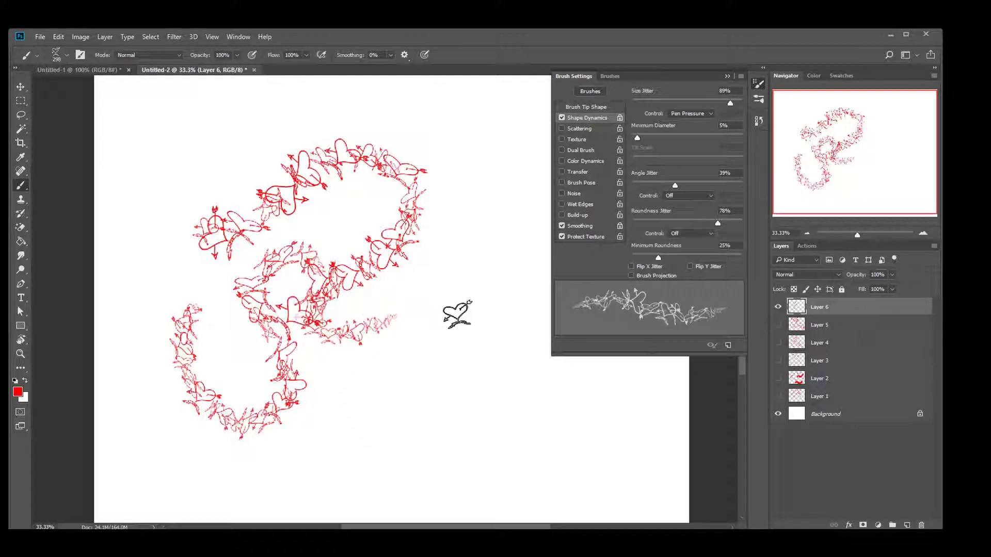
pyautogui.moveTo(456, 316)
pyautogui.mouseDown()
pyautogui.moveTo(243, 481)
pyautogui.moveTo(206, 467)
pyautogui.mouseUp()
pyautogui.moveTo(489, 460)
pyautogui.mouseDown()
pyautogui.moveTo(420, 310)
pyautogui.moveTo(281, 387)
pyautogui.moveTo(380, 372)
pyautogui.moveTo(335, 436)
pyautogui.moveTo(210, 287)
pyautogui.moveTo(458, 261)
pyautogui.moveTo(381, 332)
pyautogui.moveTo(521, 400)
pyautogui.mouseUp()
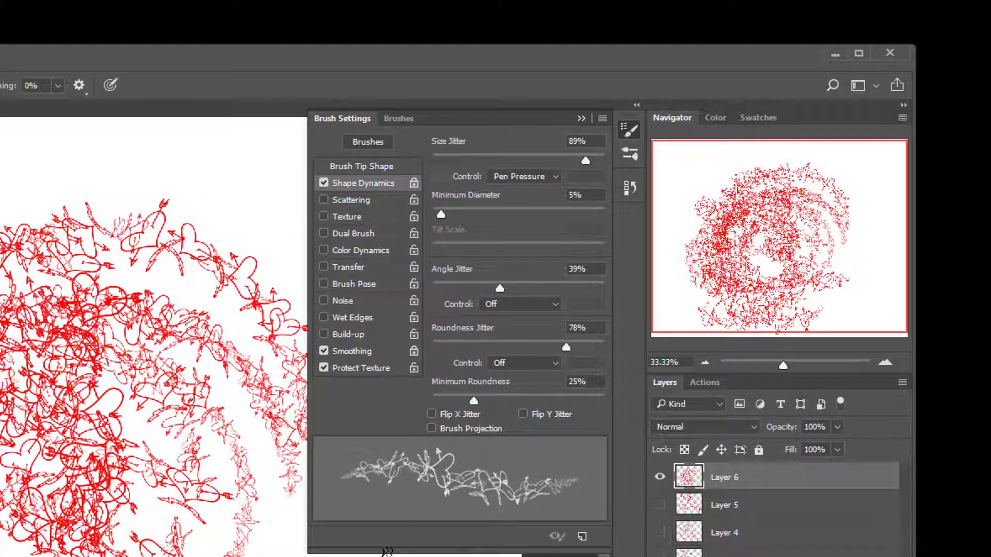
# - Try Flip X Jitter and Brush Projection on and off, comparing their effect in the brush stroke preview
pyautogui.click(431, 414)
pyautogui.click(430, 414)
pyautogui.click(430, 413)
pyautogui.click(431, 414)
pyautogui.click(431, 429)
pyautogui.click(431, 428)
pyautogui.click(431, 428)
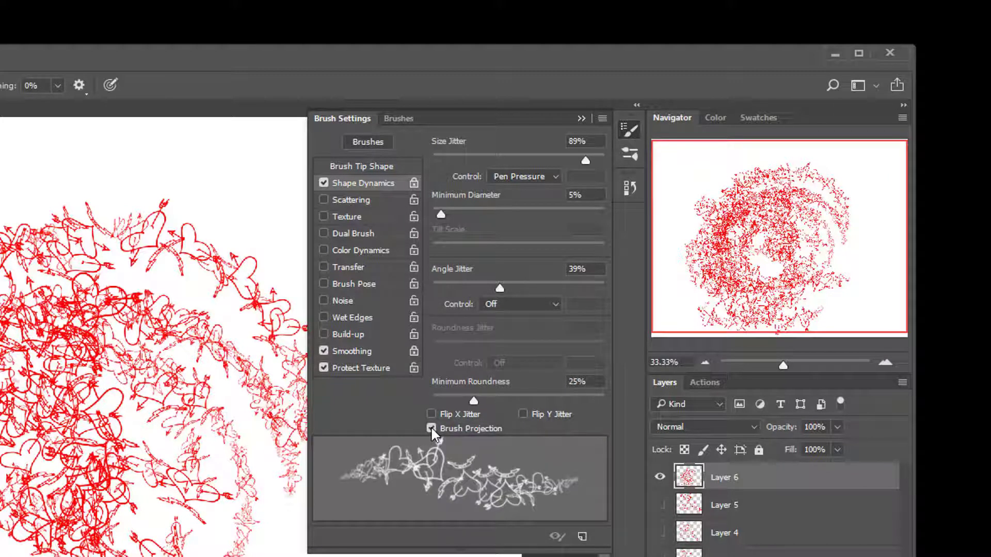
pyautogui.click(431, 428)
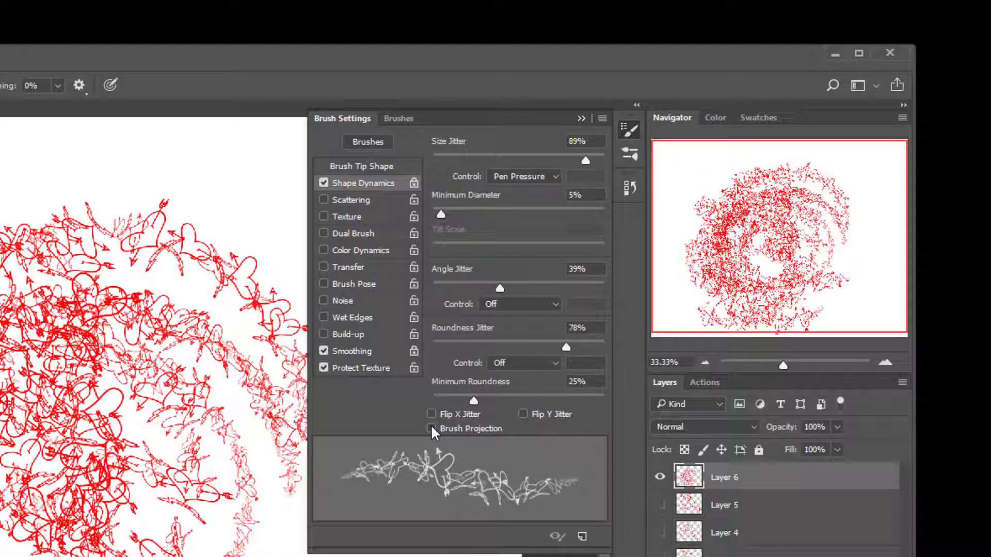
# - Enable both Flip X Jitter and Flip Y Jitter in the brush's Shape Dynamics
pyautogui.click(430, 414)
pyautogui.click(523, 413)
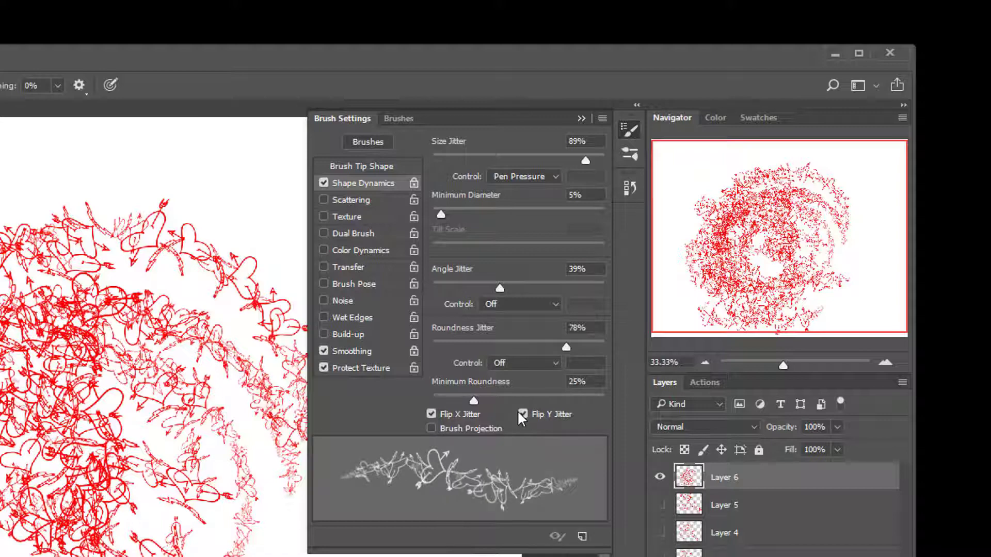
# - Enable Brush Projection and paint extra looping strokes of hearts over the swirl on Layer 6
pyautogui.click(431, 428)
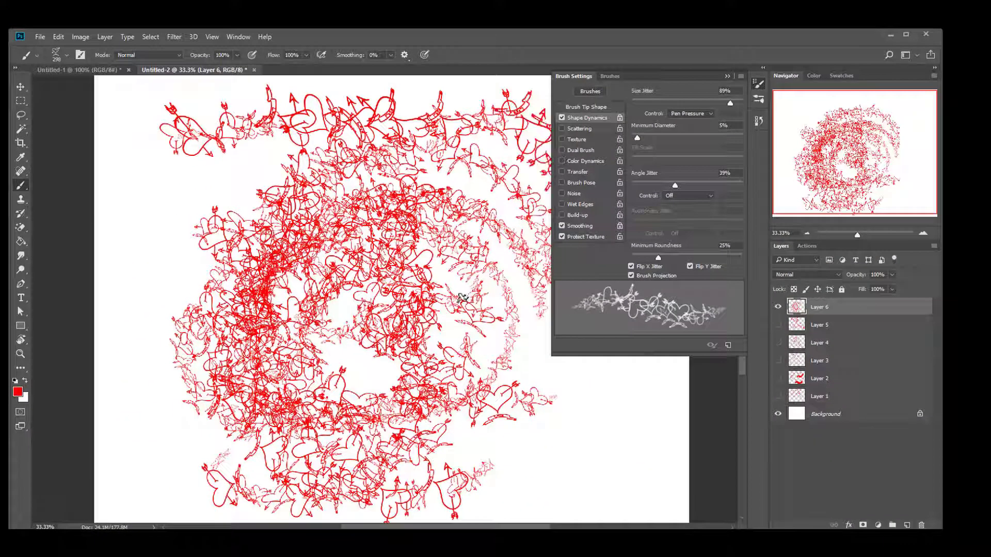
pyautogui.moveTo(462, 298)
pyautogui.mouseDown()
pyautogui.moveTo(243, 361)
pyautogui.moveTo(454, 464)
pyautogui.mouseUp()
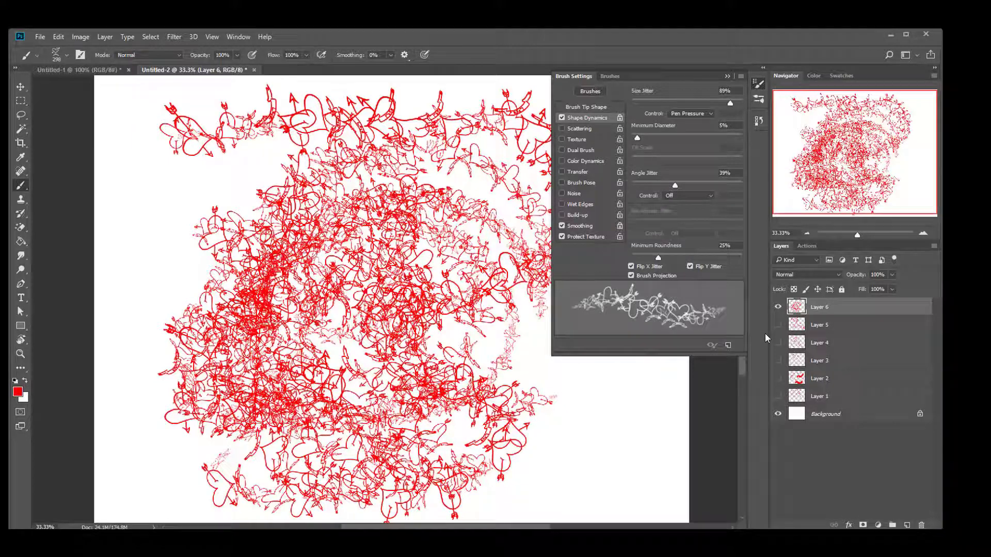
# - Add a new layer, hide Layer 6, and set the brush's Scattering to 225% scatter, count 8 and 69% count jitter
pyautogui.click(906, 525)
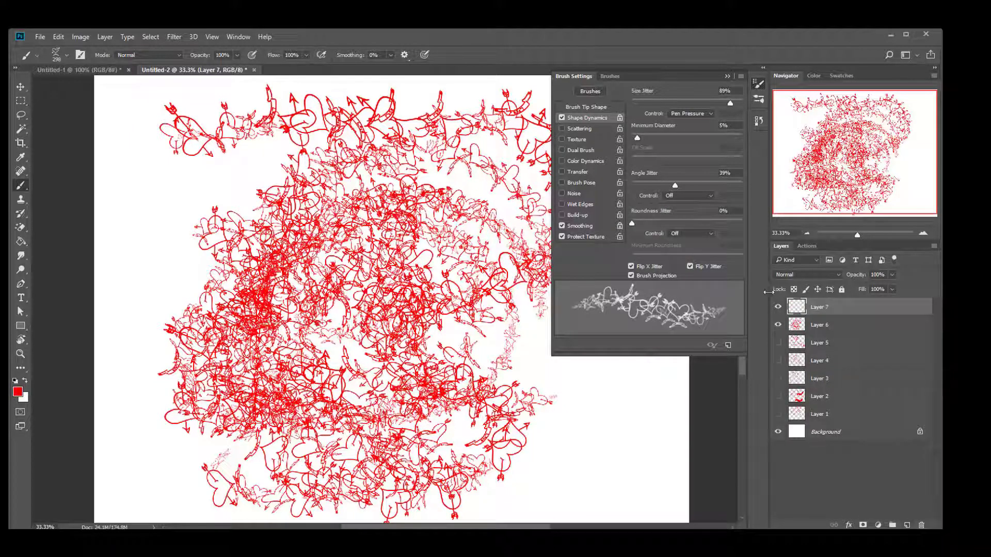
pyautogui.click(777, 324)
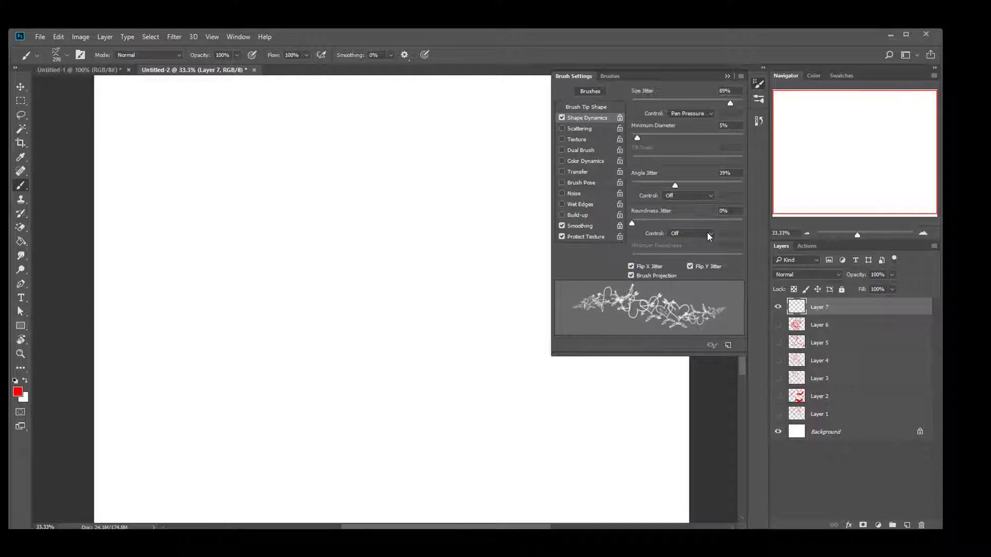
pyautogui.click(593, 129)
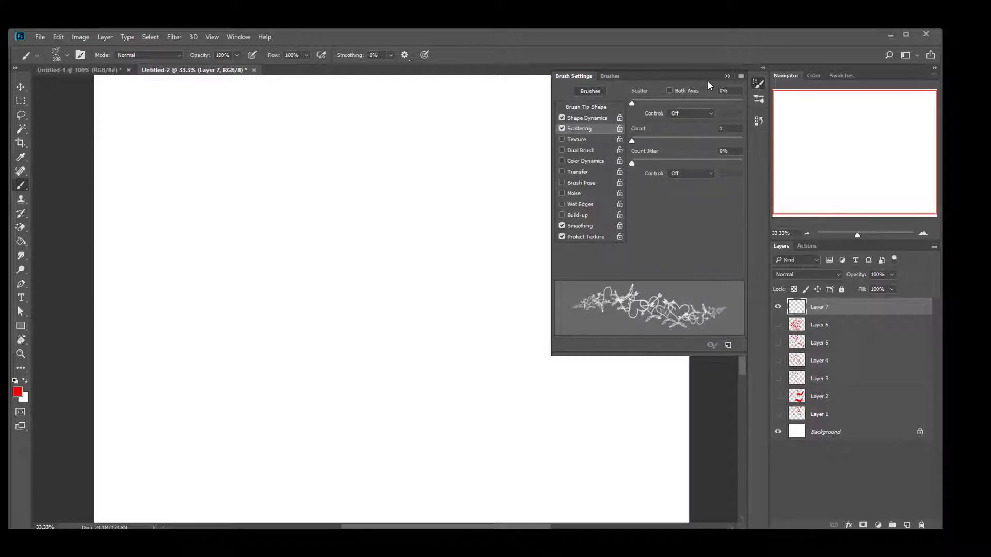
pyautogui.moveTo(632, 102)
pyautogui.mouseDown()
pyautogui.moveTo(679, 104)
pyautogui.moveTo(656, 106)
pyautogui.mouseUp()
pyautogui.moveTo(632, 140)
pyautogui.mouseDown()
pyautogui.moveTo(686, 141)
pyautogui.moveTo(709, 164)
pyautogui.mouseUp()
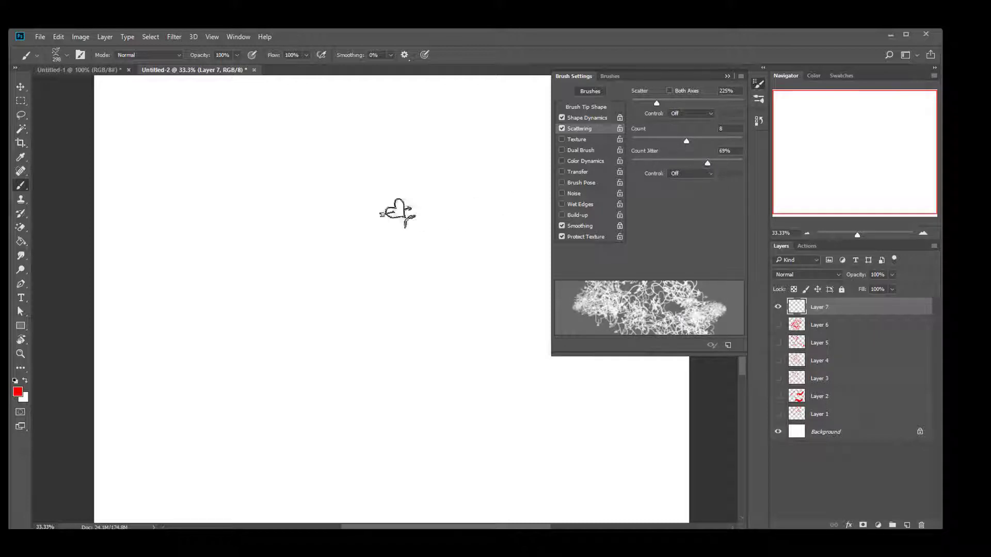
# - Paint dense strokes of scattered red hearts across Layer 7
pyautogui.moveTo(227, 171)
pyautogui.mouseDown()
pyautogui.moveTo(364, 177)
pyautogui.moveTo(332, 306)
pyautogui.moveTo(388, 367)
pyautogui.moveTo(192, 373)
pyautogui.moveTo(464, 203)
pyautogui.moveTo(232, 275)
pyautogui.moveTo(564, 418)
pyautogui.moveTo(470, 294)
pyautogui.moveTo(392, 394)
pyautogui.mouseUp()
pyautogui.moveTo(422, 204)
pyautogui.mouseDown()
pyautogui.moveTo(376, 217)
pyautogui.moveTo(450, 211)
pyautogui.moveTo(243, 239)
pyautogui.mouseUp()
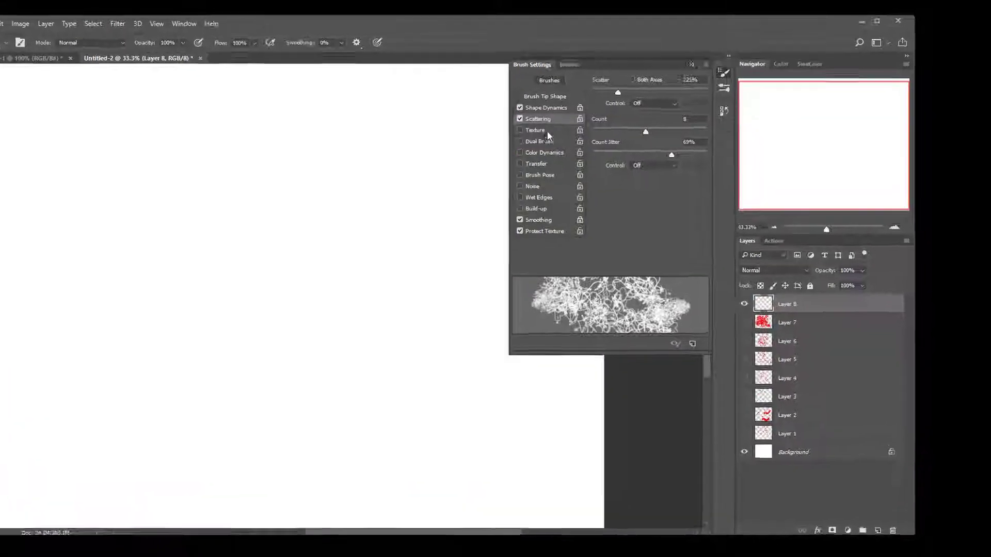
# - Try the brush's Texture and Dual Brush options on and off, comparing their effect in the stroke preview
pyautogui.click(577, 139)
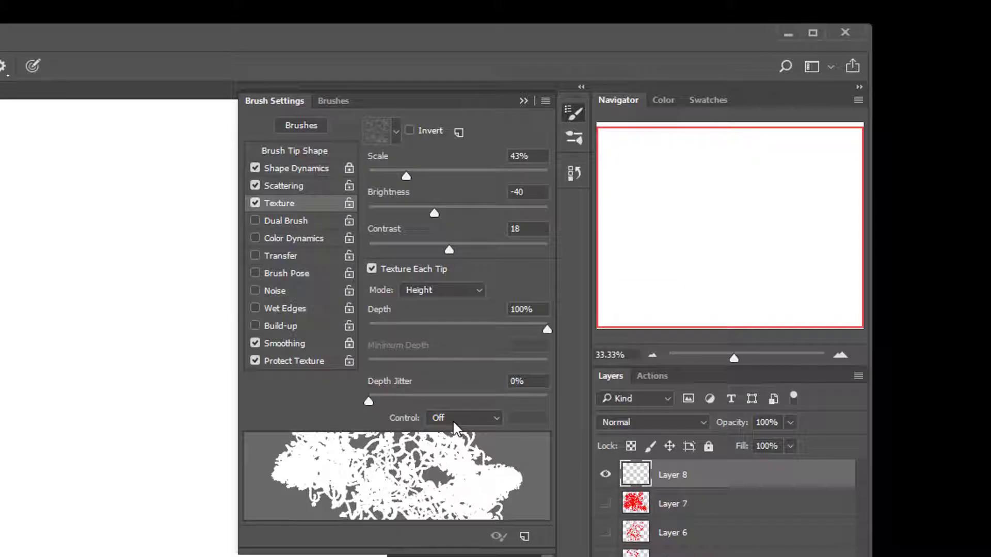
pyautogui.click(255, 203)
pyautogui.click(256, 204)
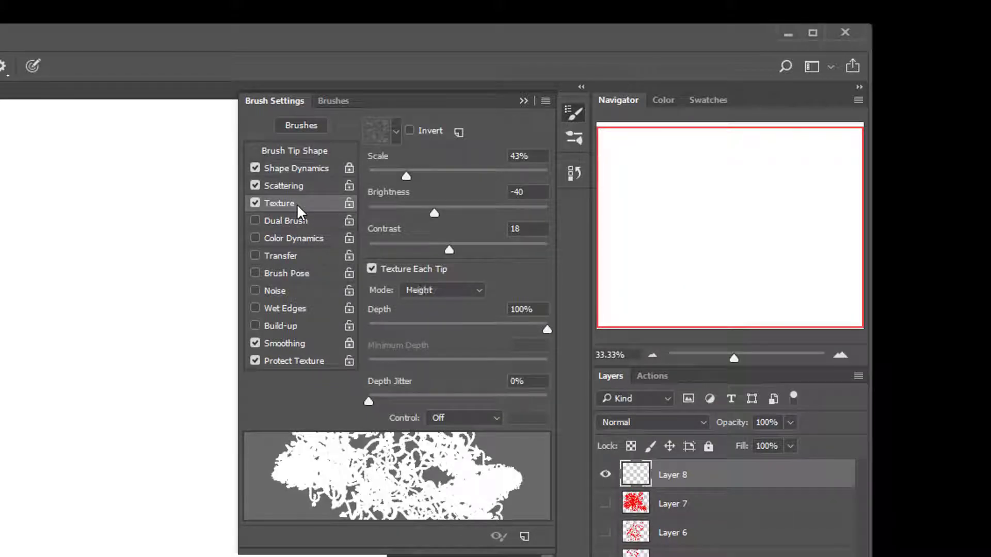
pyautogui.click(256, 205)
pyautogui.click(256, 212)
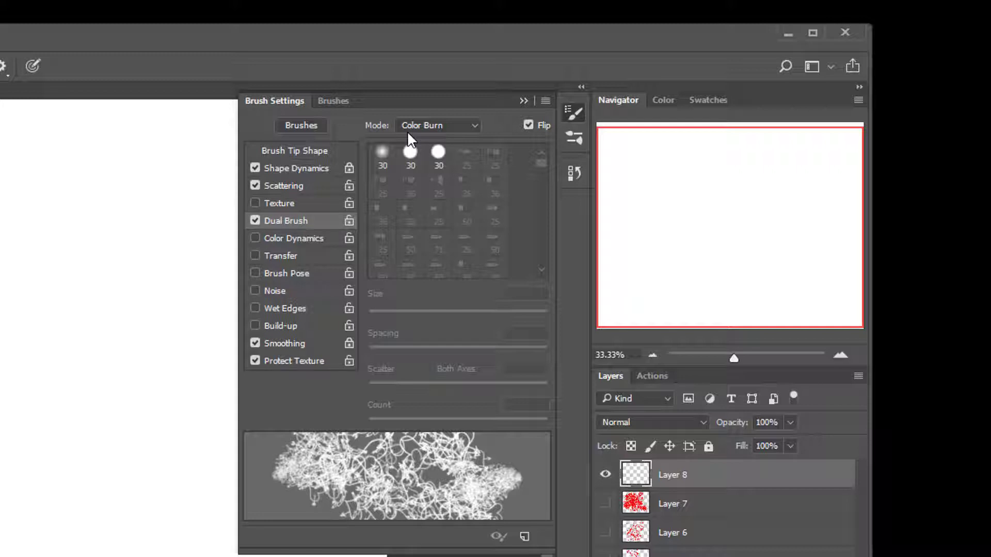
pyautogui.click(255, 220)
pyautogui.click(254, 221)
# - Enable Color Dynamics for the brush and set up an orange foreground colour with a red background colour
pyautogui.click(309, 238)
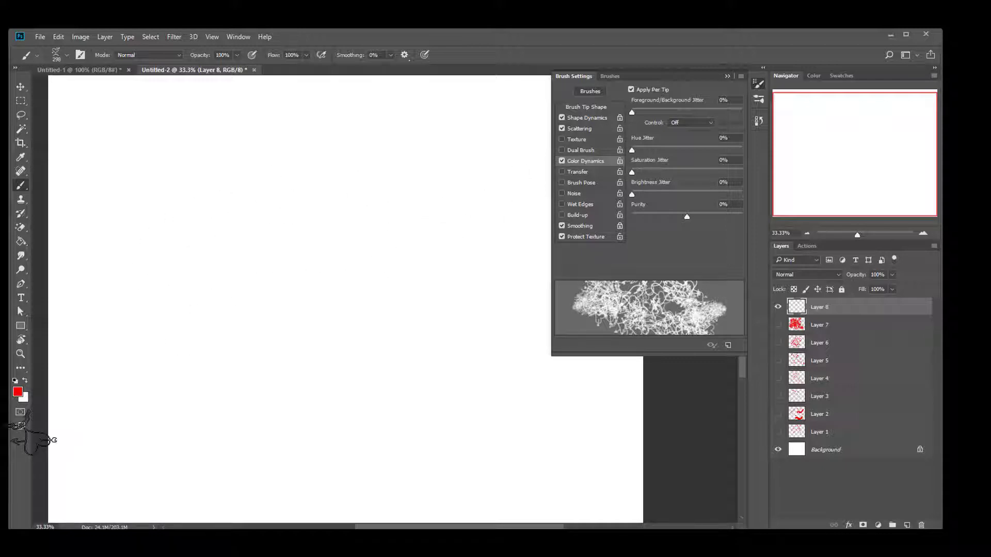
pyautogui.click(19, 391)
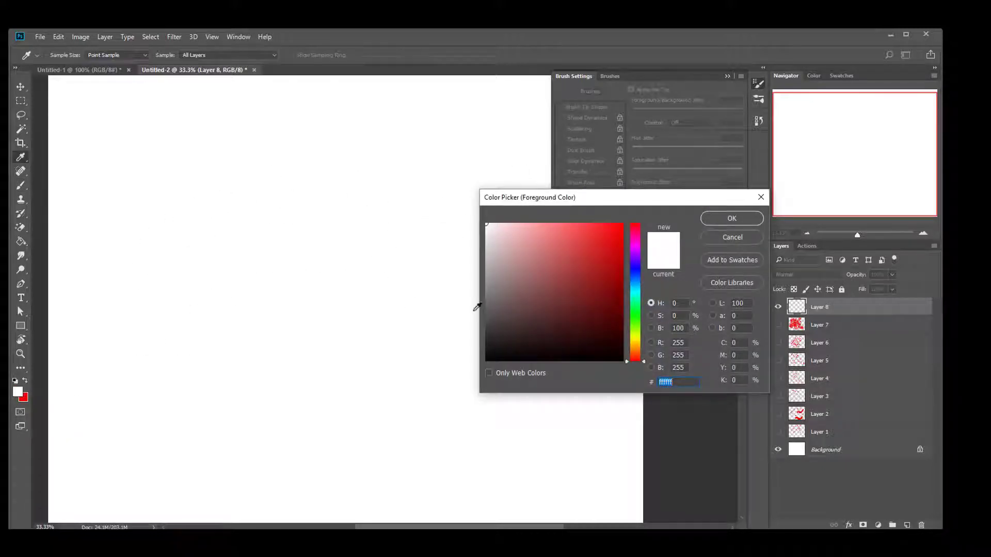
pyautogui.moveTo(635, 356); pyautogui.dragTo(634, 348)
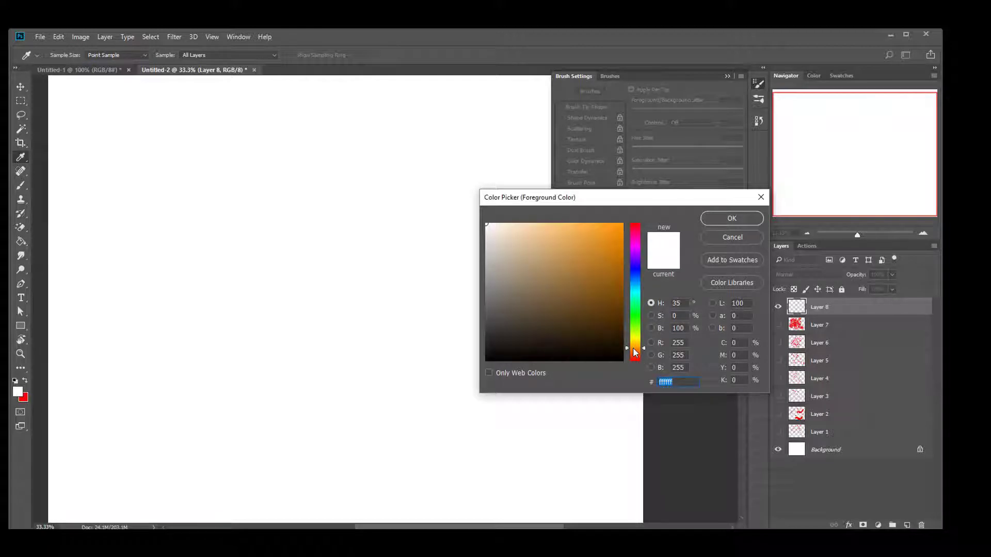
pyautogui.moveTo(601, 259); pyautogui.dragTo(599, 248)
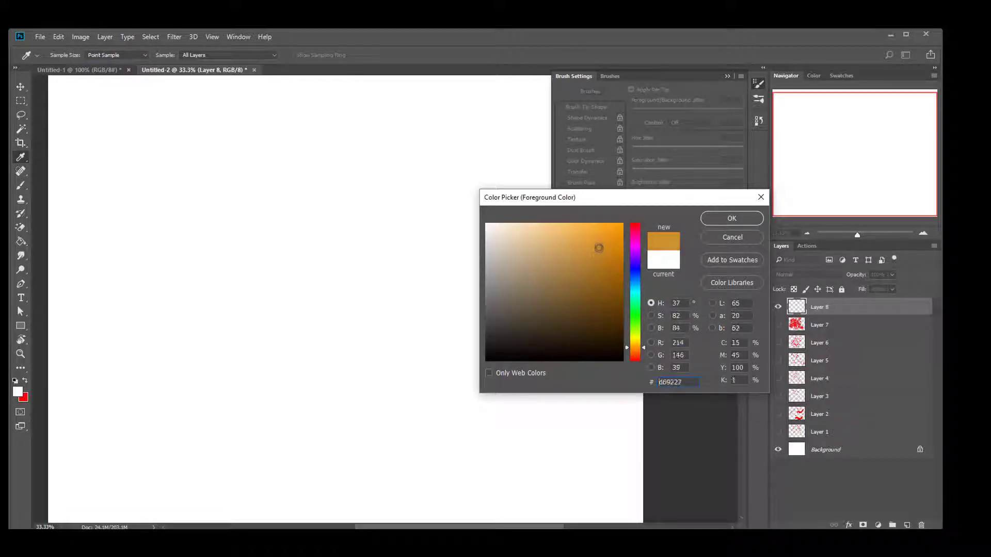
pyautogui.moveTo(630, 348); pyautogui.dragTo(628, 352)
pyautogui.moveTo(604, 229); pyautogui.dragTo(608, 220)
pyautogui.click(724, 218)
pyautogui.press('b')
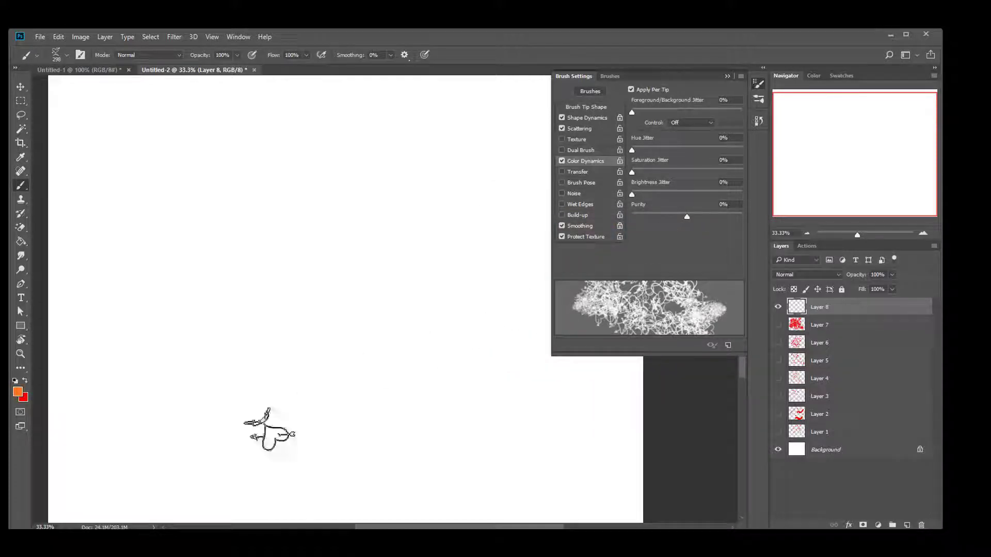
# - Set foreground/background jitter to 11%, hue jitter to 23% and saturation jitter to 24%, and cover Layer 8 with multicoloured scattered hearts
pyautogui.click(669, 112)
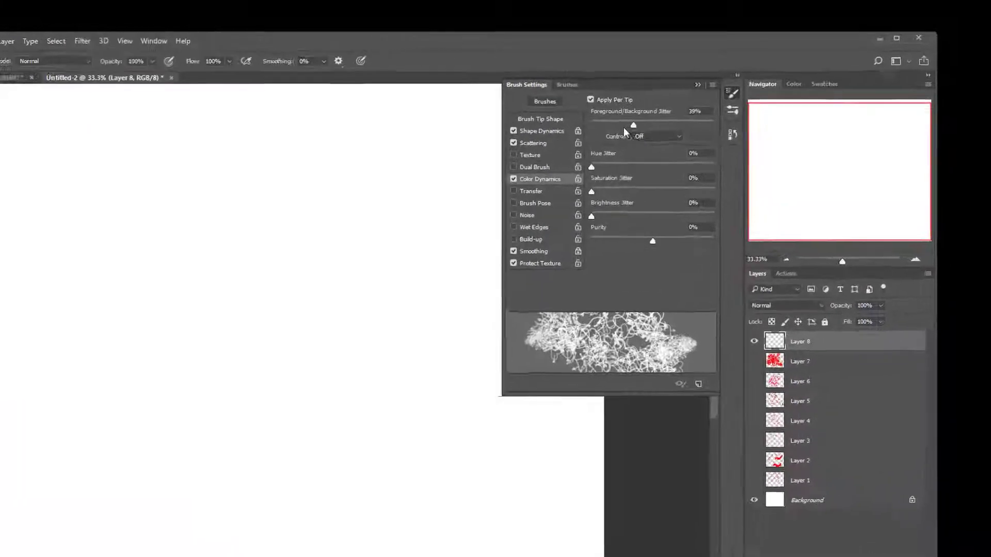
pyautogui.moveTo(623, 126); pyautogui.dragTo(602, 128)
pyautogui.moveTo(591, 167); pyautogui.dragTo(631, 165)
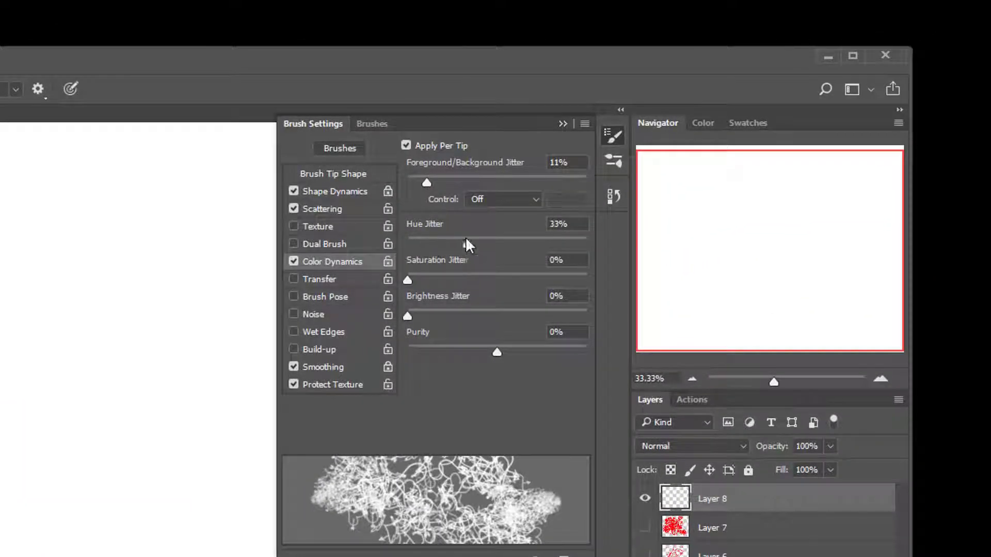
pyautogui.moveTo(466, 238); pyautogui.dragTo(448, 244)
pyautogui.moveTo(410, 279); pyautogui.dragTo(450, 273)
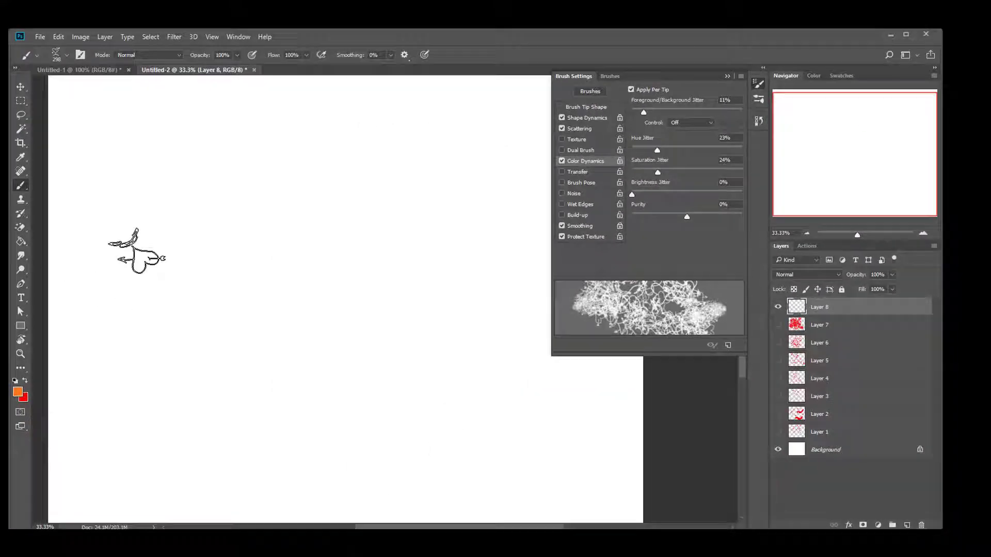
pyautogui.moveTo(137, 259)
pyautogui.mouseDown()
pyautogui.moveTo(238, 248)
pyautogui.moveTo(409, 160)
pyautogui.moveTo(394, 342)
pyautogui.moveTo(279, 166)
pyautogui.moveTo(224, 320)
pyautogui.moveTo(170, 217)
pyautogui.moveTo(268, 310)
pyautogui.moveTo(413, 268)
pyautogui.moveTo(457, 188)
pyautogui.moveTo(436, 427)
pyautogui.moveTo(436, 290)
pyautogui.moveTo(137, 265)
pyautogui.moveTo(150, 347)
pyautogui.moveTo(336, 150)
pyautogui.moveTo(480, 343)
pyautogui.moveTo(465, 442)
pyautogui.moveTo(420, 155)
pyautogui.moveTo(447, 148)
pyautogui.mouseUp()
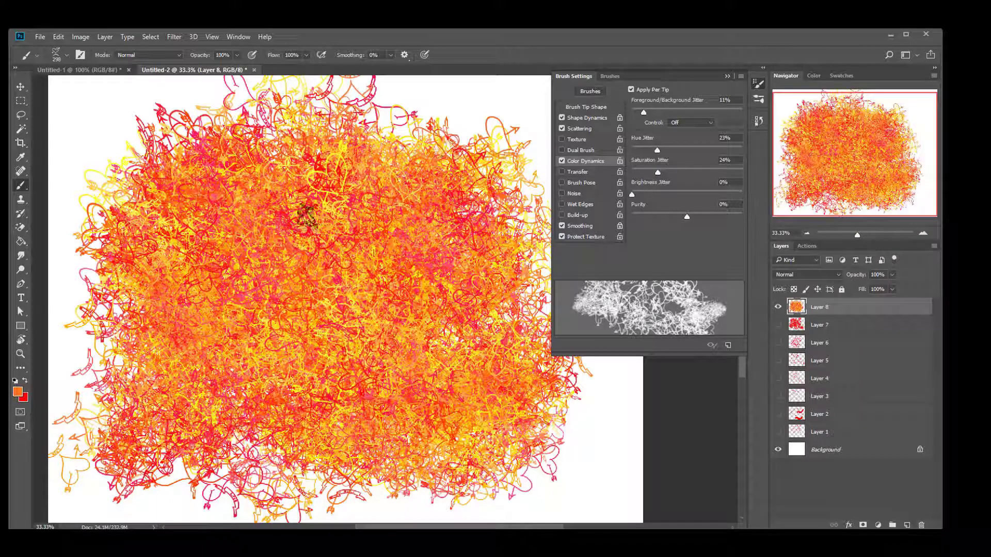
# - Examine the colour variation of the overlapping hearts at 100% zoom, from the middle of the artwork to its right edge
pyautogui.moveTo(414, 251); pyautogui.dragTo(443, 276)
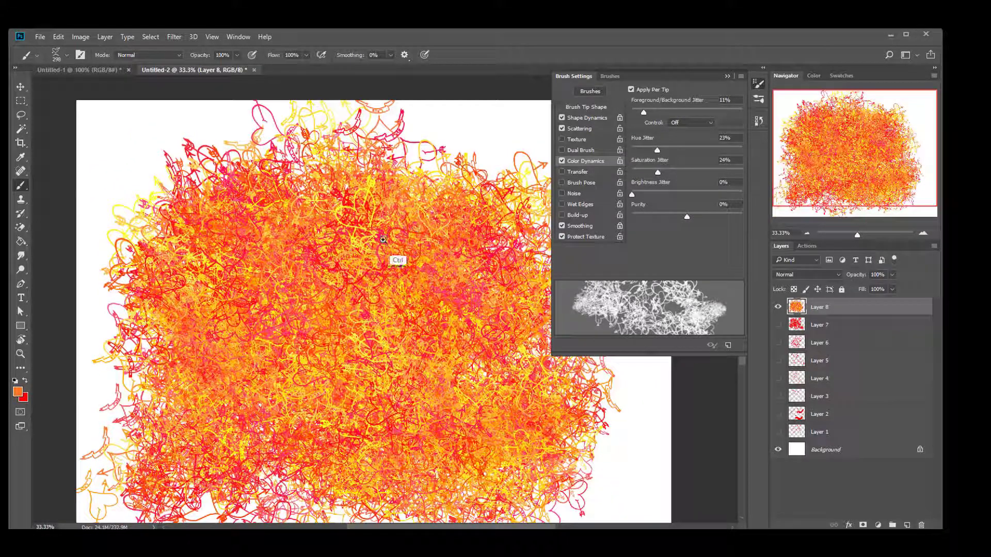
pyautogui.keyDown('ctrl'); pyautogui.click(361, 269); pyautogui.keyUp('ctrl')
pyautogui.keyDown('ctrl'); pyautogui.click(354, 278); pyautogui.keyUp('ctrl')
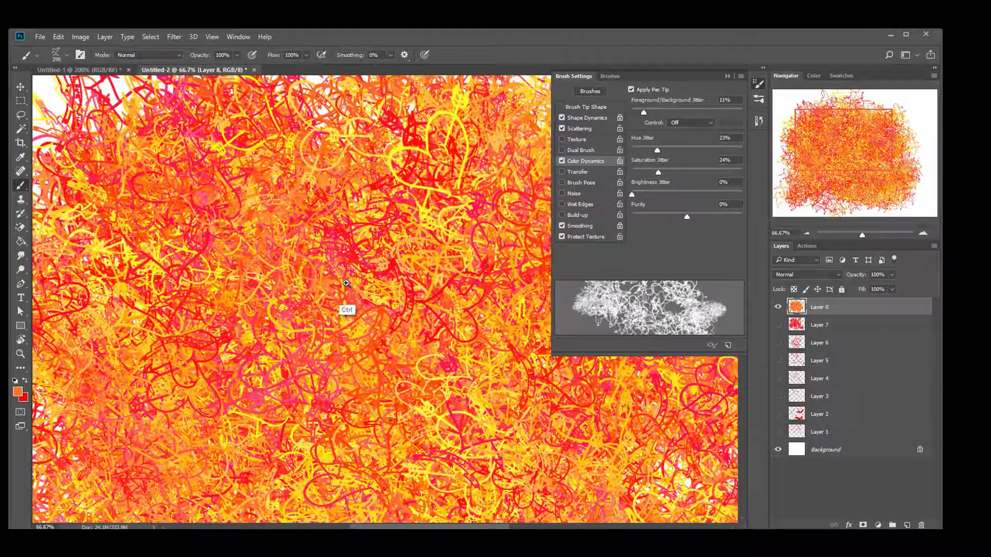
pyautogui.keyDown('ctrl'); pyautogui.click(346, 283); pyautogui.keyUp('ctrl')
pyautogui.moveTo(319, 289); pyautogui.dragTo(353, 245)
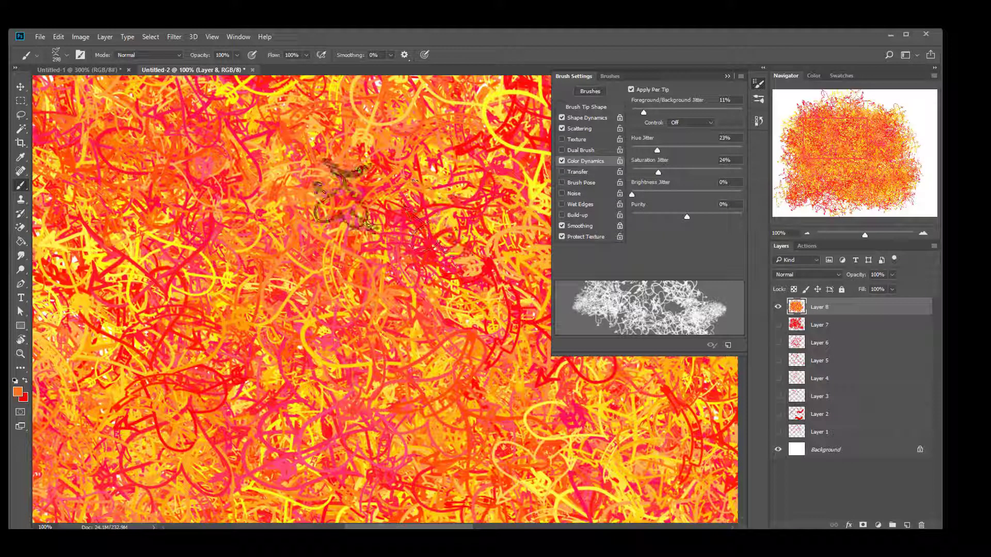
pyautogui.moveTo(428, 160); pyautogui.dragTo(103, 116)
pyautogui.moveTo(225, 328); pyautogui.dragTo(219, 389)
pyautogui.moveTo(324, 330); pyautogui.dragTo(276, 300)
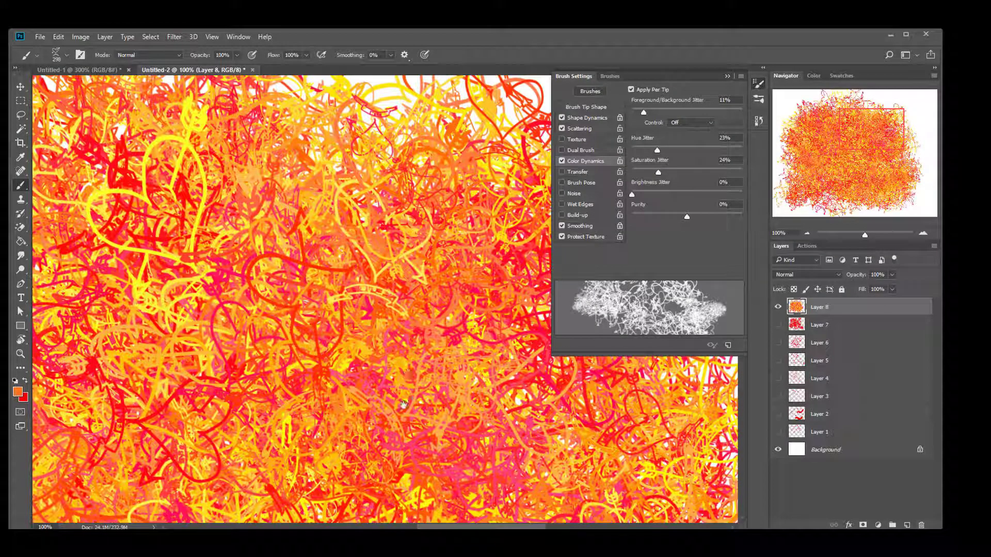
pyautogui.moveTo(327, 372); pyautogui.dragTo(273, 378)
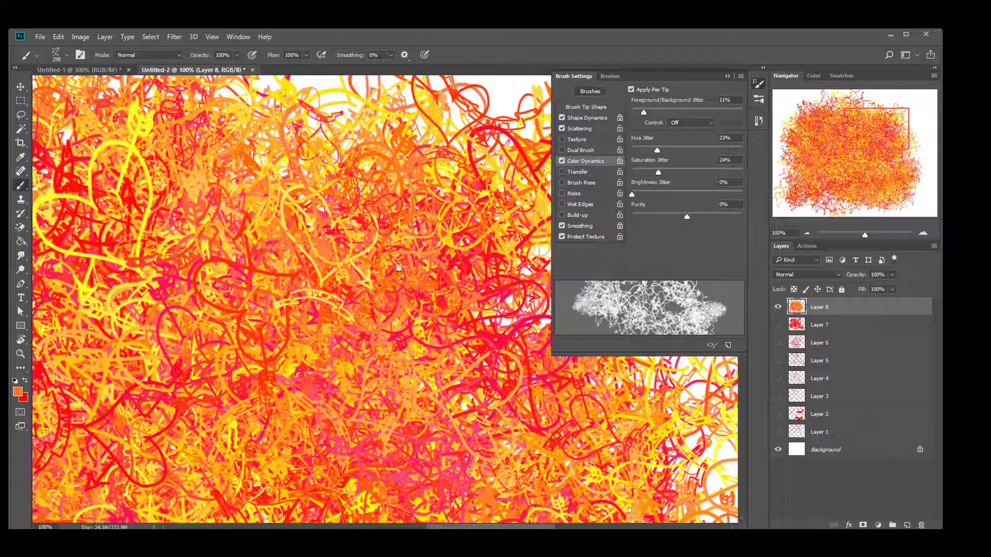
pyautogui.moveTo(248, 310); pyautogui.dragTo(438, 304)
pyautogui.moveTo(464, 113); pyautogui.dragTo(173, 78)
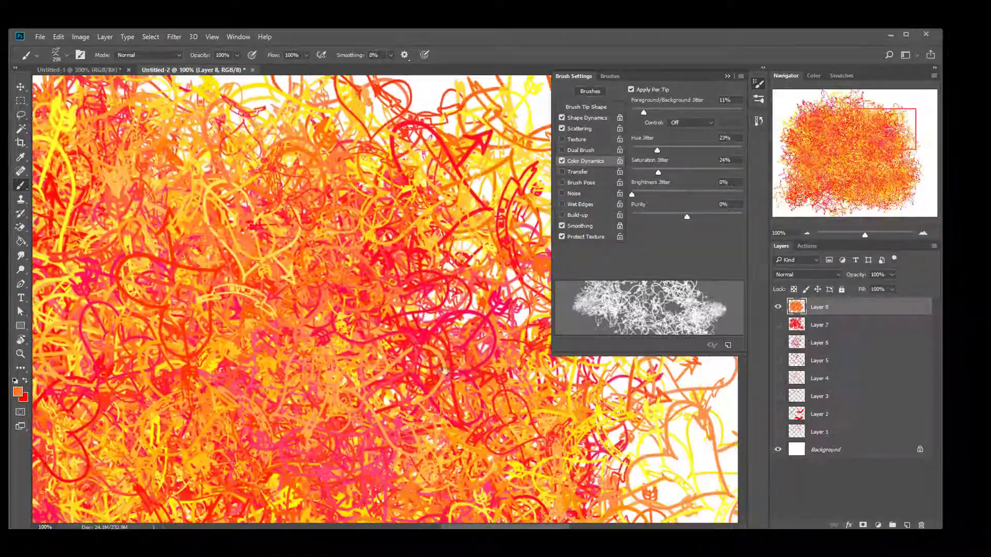
pyautogui.moveTo(439, 439); pyautogui.dragTo(256, 93)
pyautogui.moveTo(544, 221); pyautogui.dragTo(389, 230)
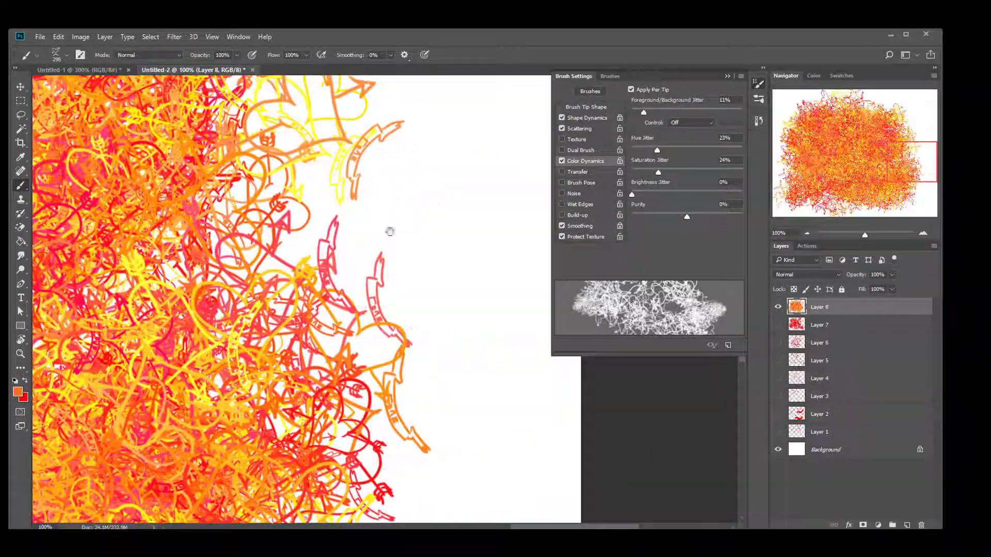
# - Paint more multicoloured hearts beside the artwork's right edge, before and after setting the brush's saturation jitter to 0%
pyautogui.moveTo(456, 188)
pyautogui.mouseDown()
pyautogui.moveTo(476, 381)
pyautogui.moveTo(439, 351)
pyautogui.mouseUp()
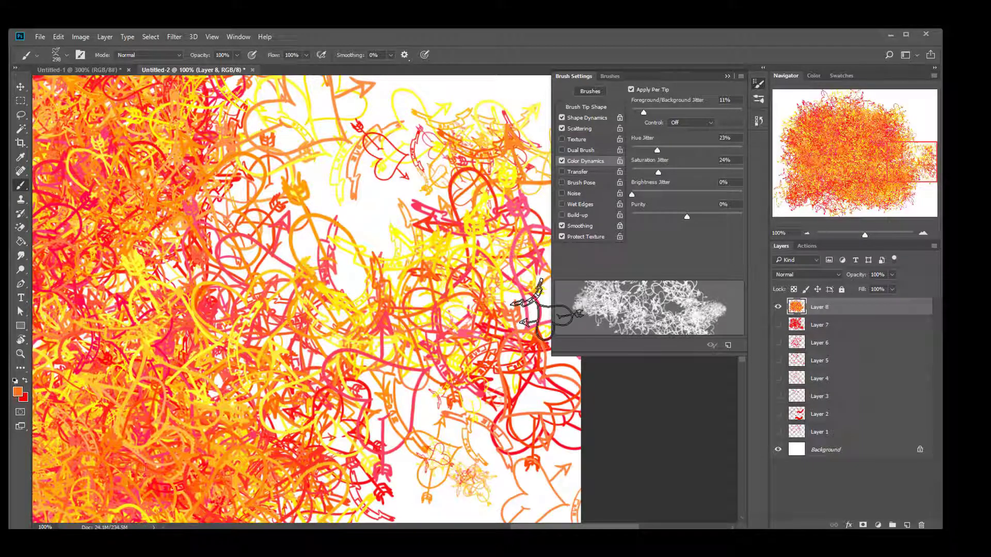
pyautogui.moveTo(658, 172); pyautogui.dragTo(635, 173)
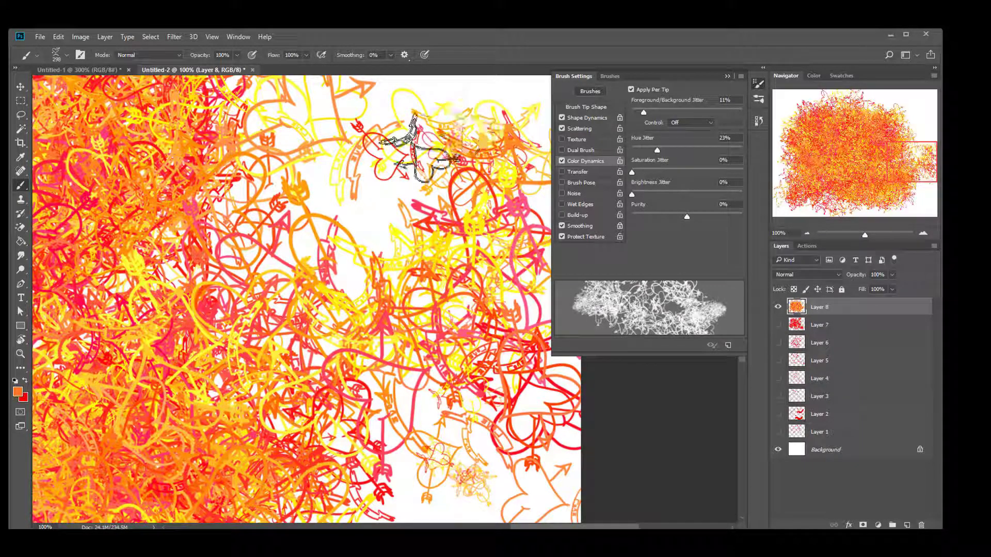
pyautogui.moveTo(428, 160); pyautogui.dragTo(256, 327)
pyautogui.moveTo(401, 205); pyautogui.dragTo(364, 428)
pyautogui.moveTo(405, 173)
pyautogui.mouseDown()
pyautogui.moveTo(414, 225)
pyautogui.moveTo(536, 227)
pyautogui.mouseUp()
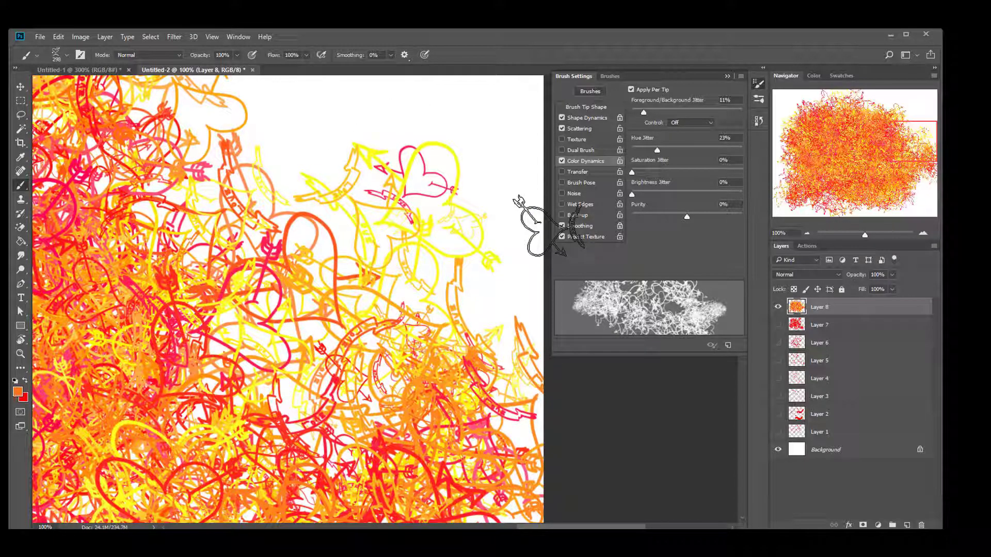
# - Reduce the hue jitter and foreground/background jitter to 0% while painting dense orange hearts over the artwork's upper right area
pyautogui.moveTo(657, 150); pyautogui.dragTo(632, 151)
pyautogui.moveTo(490, 149)
pyautogui.mouseDown()
pyautogui.moveTo(453, 121)
pyautogui.moveTo(443, 242)
pyautogui.moveTo(312, 244)
pyautogui.moveTo(464, 424)
pyautogui.moveTo(382, 217)
pyautogui.moveTo(289, 114)
pyautogui.moveTo(361, 133)
pyautogui.mouseUp()
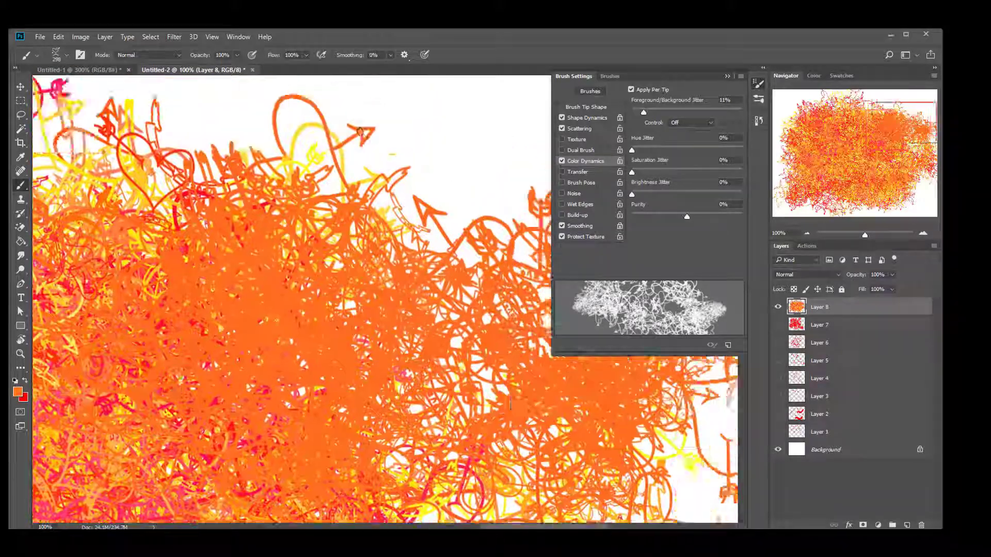
pyautogui.scroll(2, 487, 199)
pyautogui.moveTo(487, 200)
pyautogui.mouseDown()
pyautogui.moveTo(387, 247)
pyautogui.moveTo(362, 207)
pyautogui.mouseUp()
pyautogui.moveTo(643, 112); pyautogui.dragTo(632, 112)
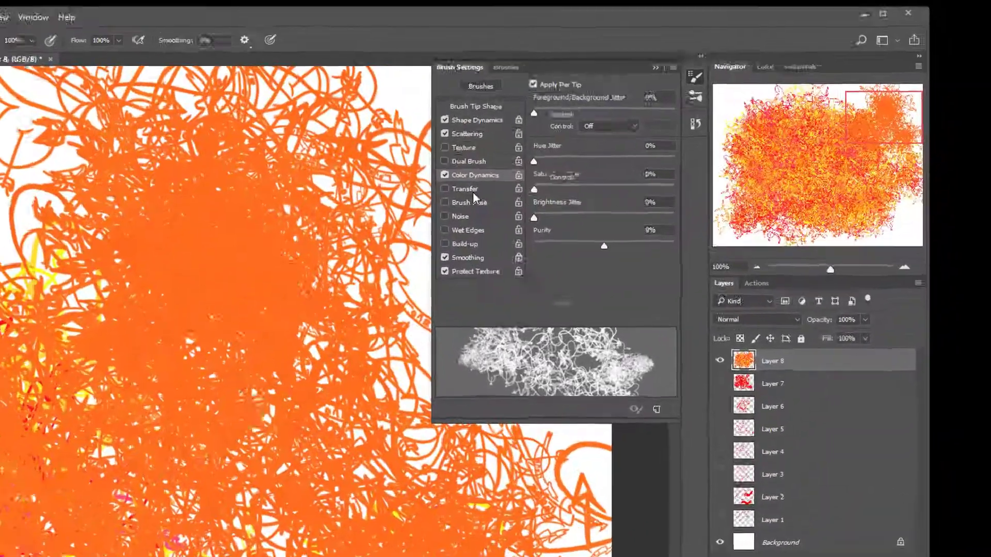
# - Try the brush's Transfer option on and off, and enable Wet Edges
pyautogui.click(585, 172)
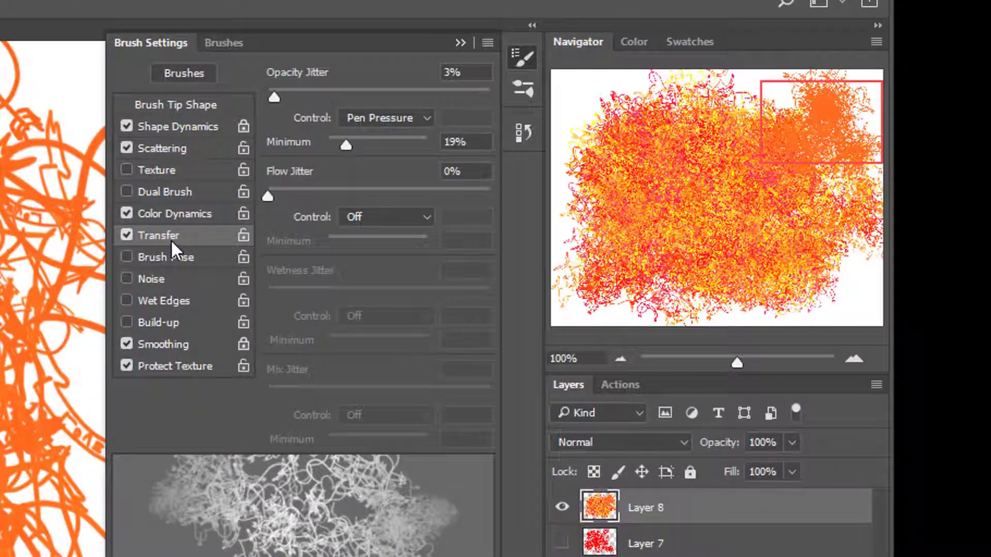
pyautogui.click(175, 235)
pyautogui.click(162, 302)
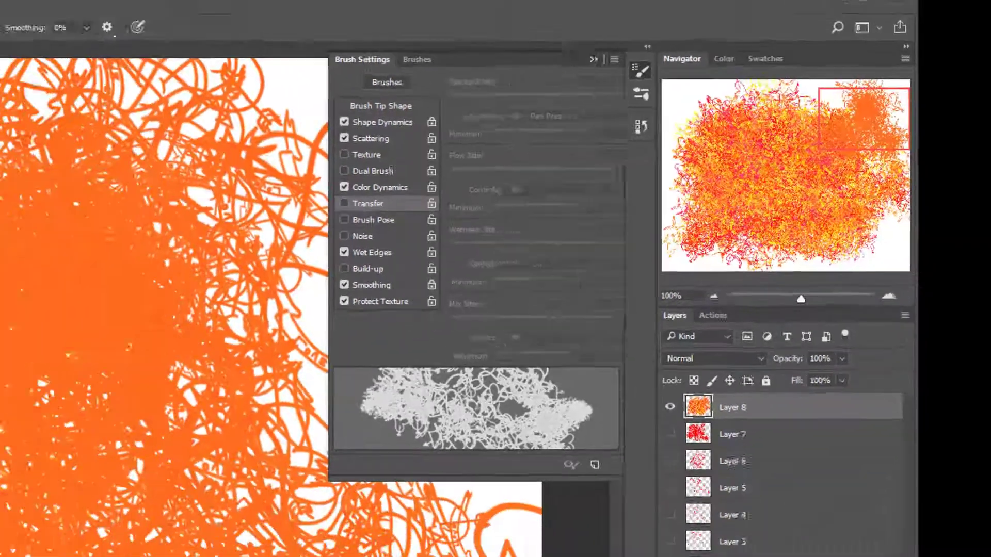
# - Paint translucent orange hearts with wet edges along the upper edge of the canvas on Layer 8
pyautogui.scroll(5, 190, 253)
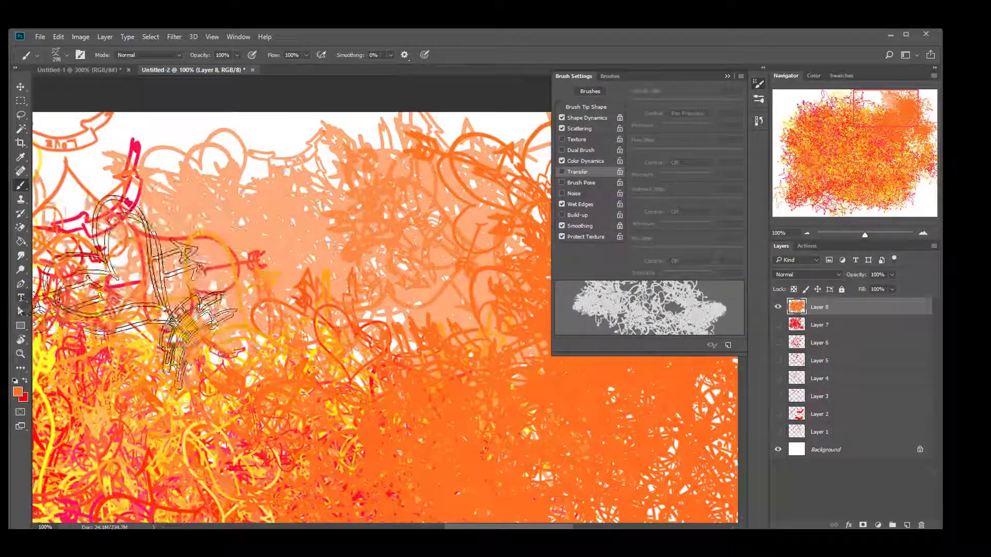
pyautogui.scroll(2, 304, 279)
pyautogui.hscroll(-10, 310, 289)
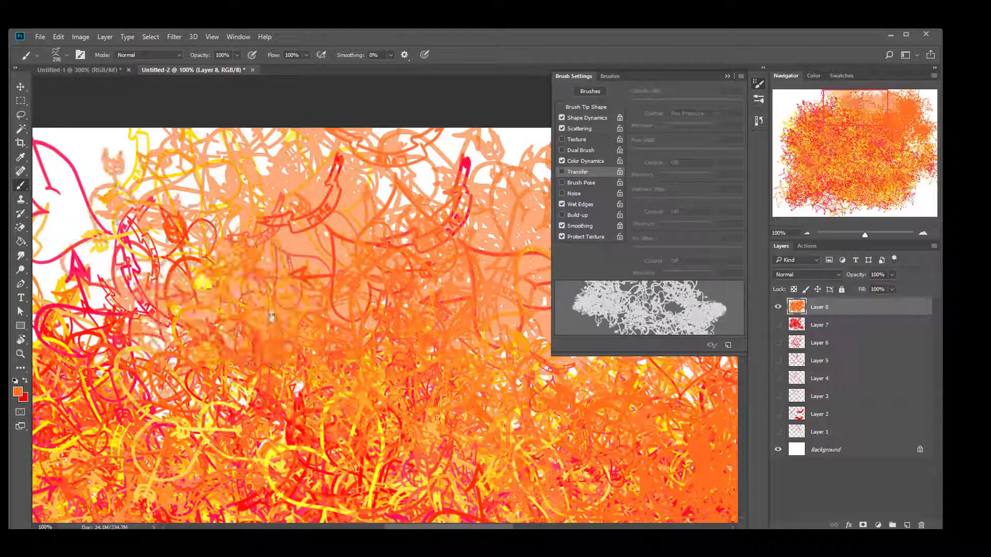
# - Examine the wet-edged hearts and the denser strokes across Layer 8, up close and with the whole canvas in view
pyautogui.hscroll(4, 320, 307)
pyautogui.scroll(-4, 309, 310)
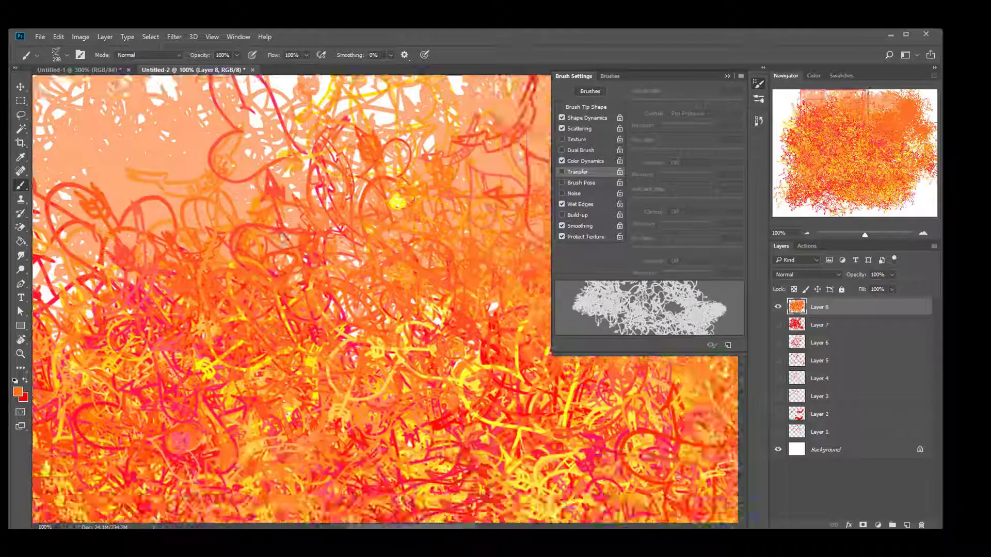
pyautogui.hscroll(3, 377, 287)
pyautogui.scroll(-2, 377, 288)
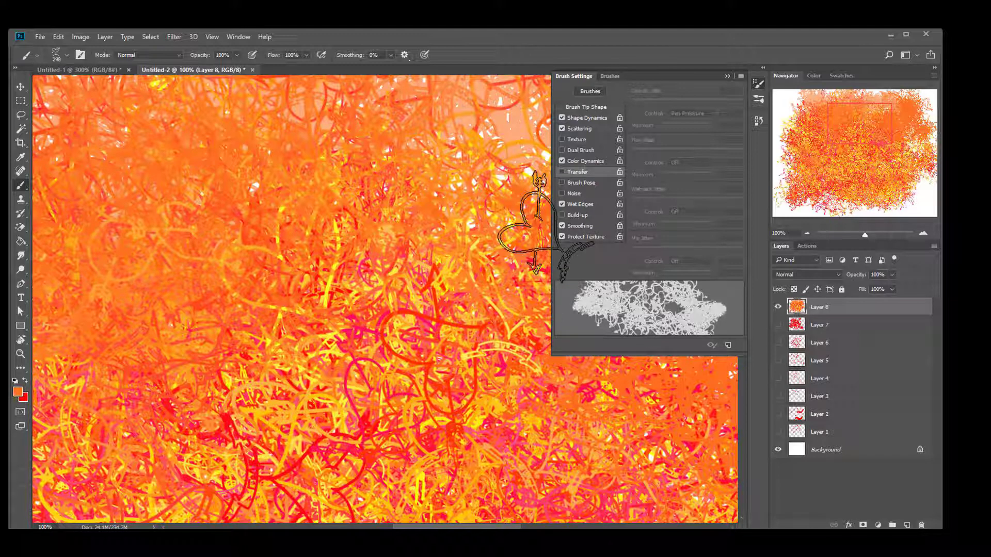
pyautogui.scroll(-2, 376, 325)
pyautogui.hscroll(-2, 376, 325)
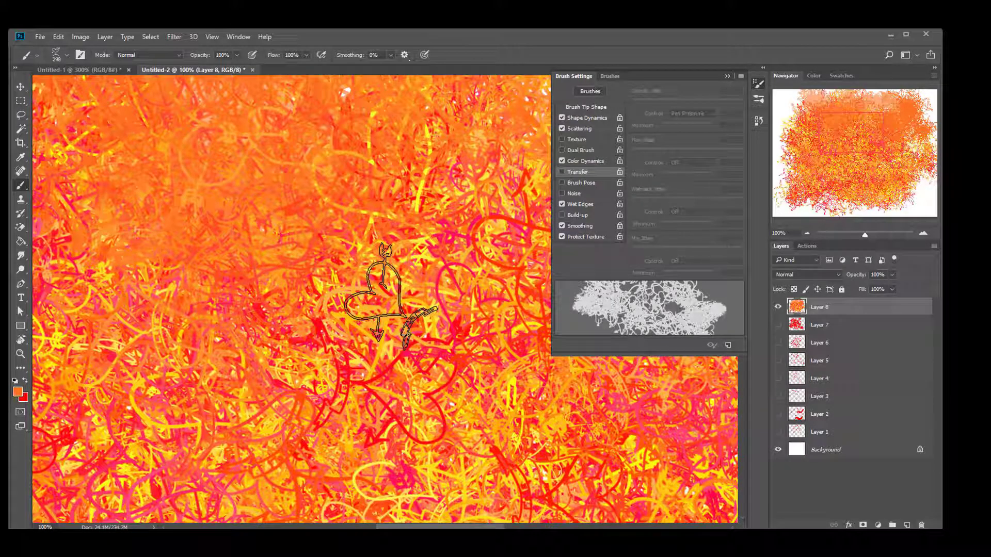
pyautogui.scroll(-5, 390, 296)
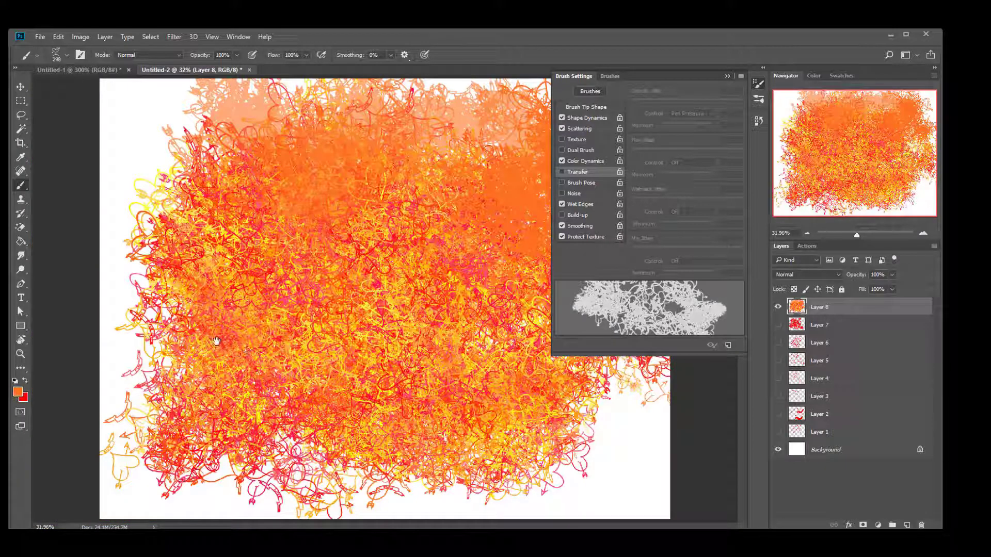
pyautogui.moveTo(483, 462)
pyautogui.mouseDown()
pyautogui.moveTo(619, 431)
pyautogui.moveTo(646, 471)
pyautogui.moveTo(624, 392)
pyautogui.mouseUp()
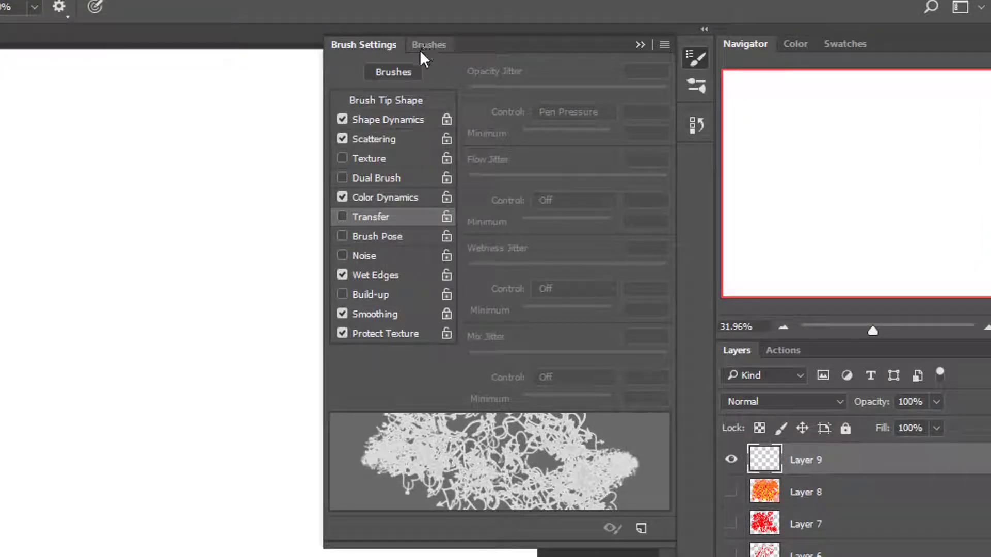
# - Look through the saved brush presets for Heart_brush, also in the preset picker opened over the canvas
pyautogui.click(433, 45)
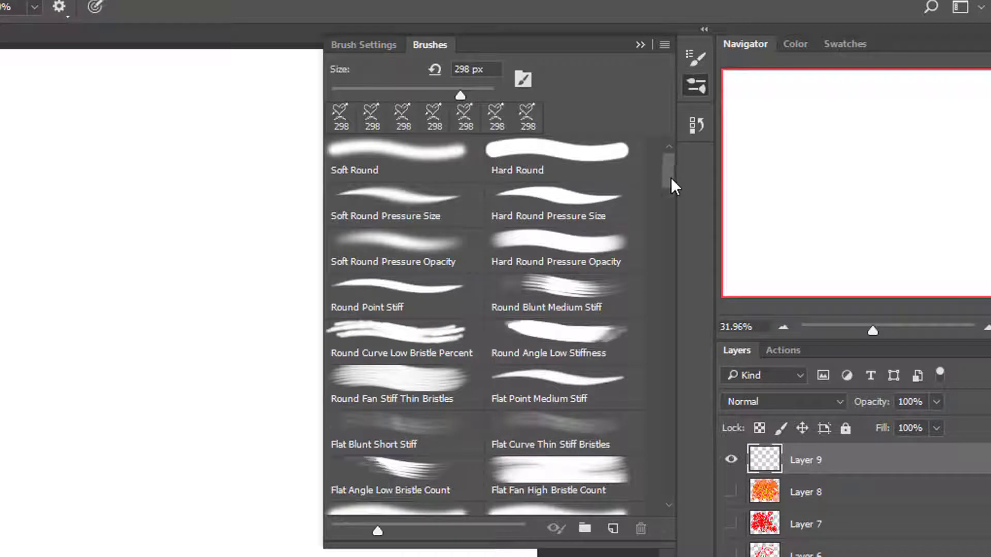
pyautogui.scroll(-2, 671, 178)
pyautogui.scroll(-15, 671, 505)
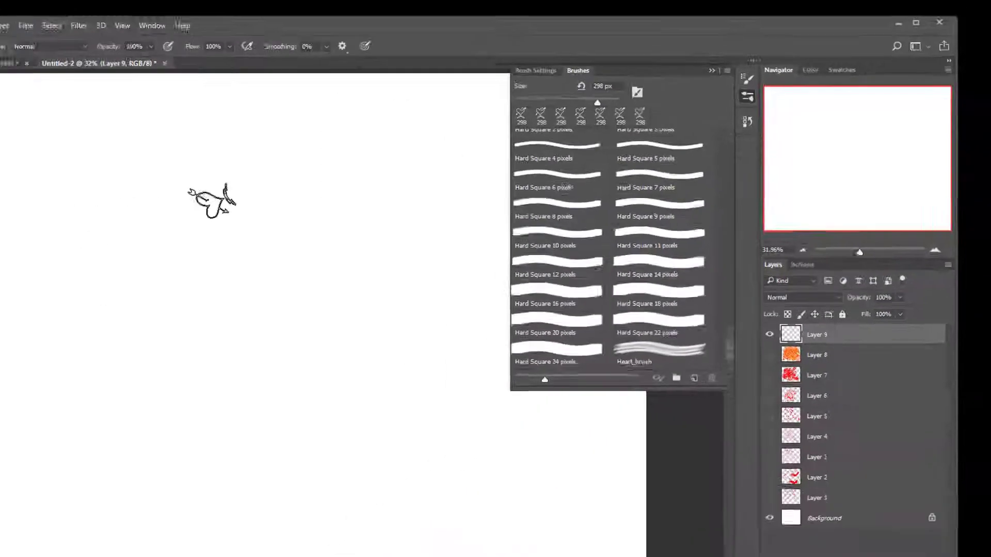
pyautogui.rightClick(292, 191)
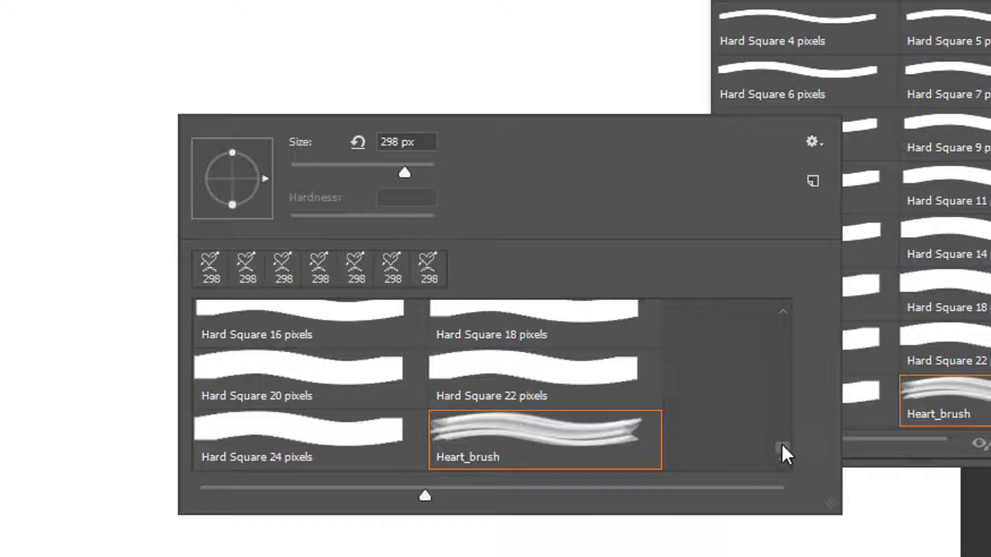
pyautogui.moveTo(783, 454); pyautogui.dragTo(784, 335)
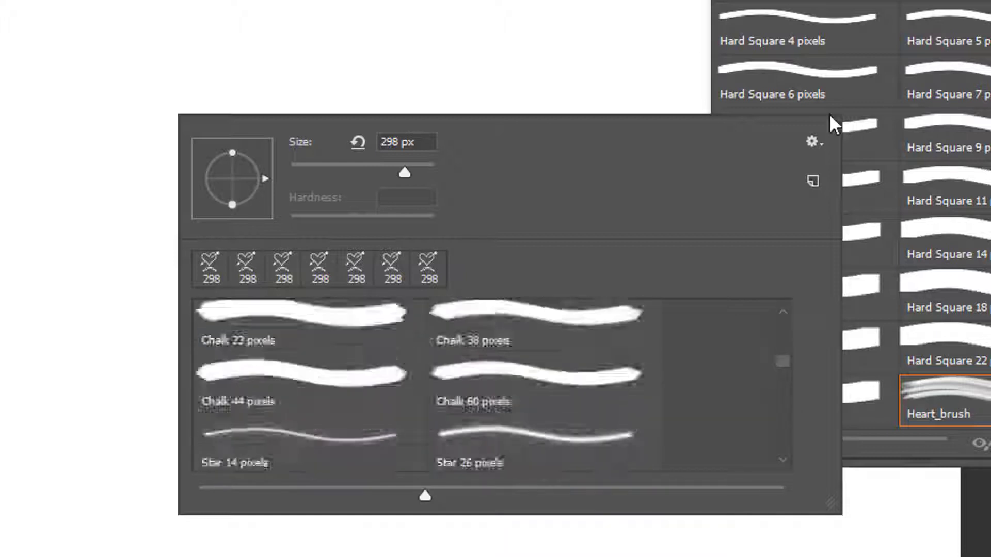
# - Set the preset picker to display brush tips and hide the brush names and brush strokes
pyautogui.click(811, 142)
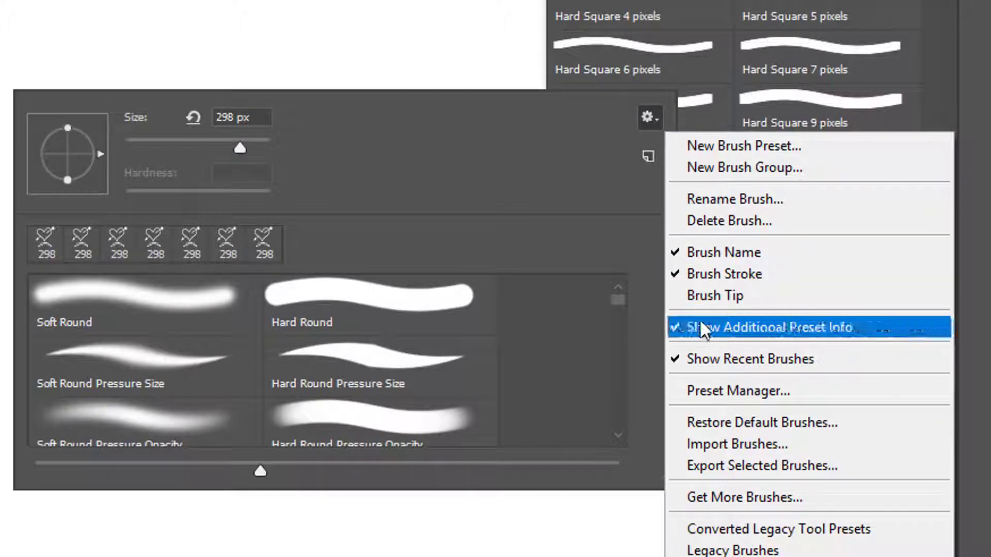
pyautogui.click(715, 296)
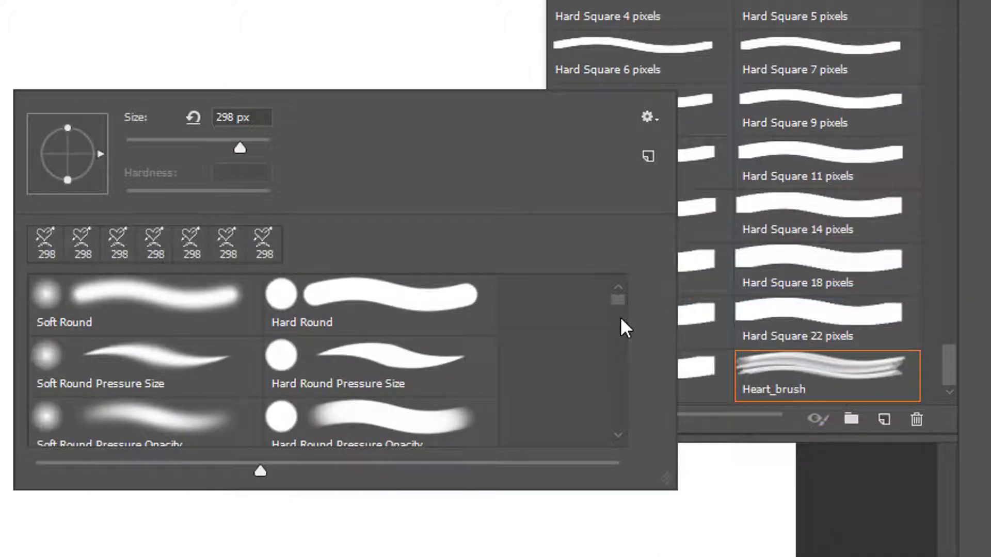
pyautogui.moveTo(618, 298); pyautogui.dragTo(626, 491)
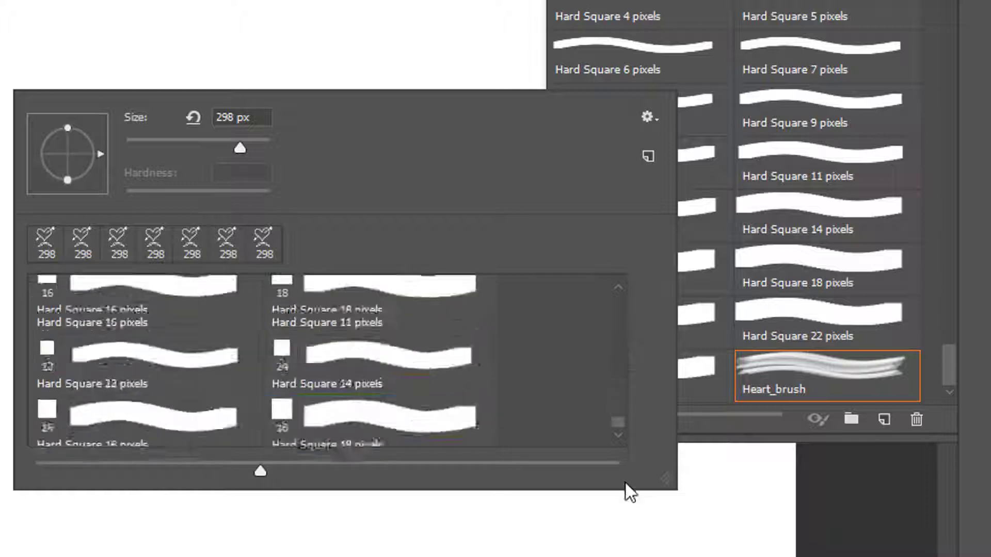
pyautogui.click(647, 116)
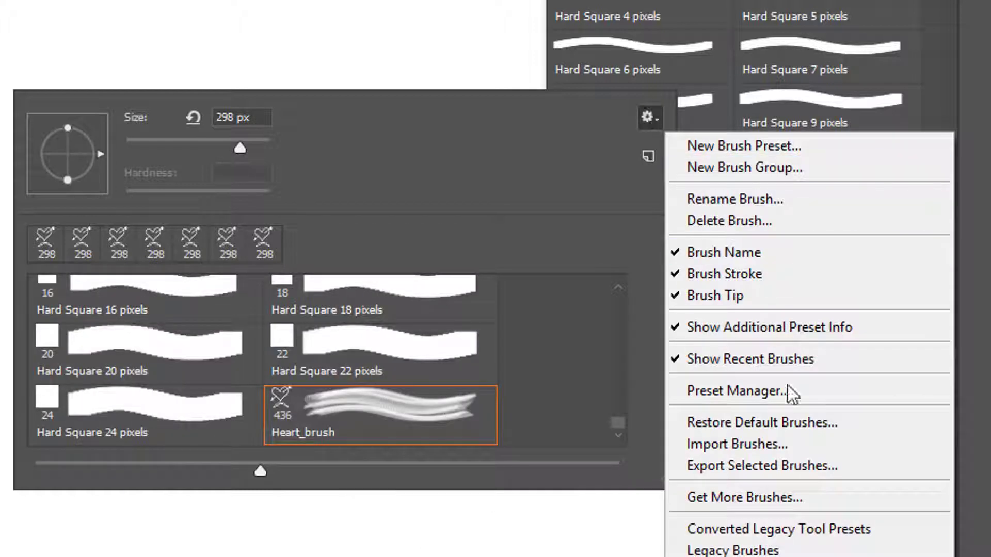
pyautogui.click(693, 251)
pyautogui.click(648, 116)
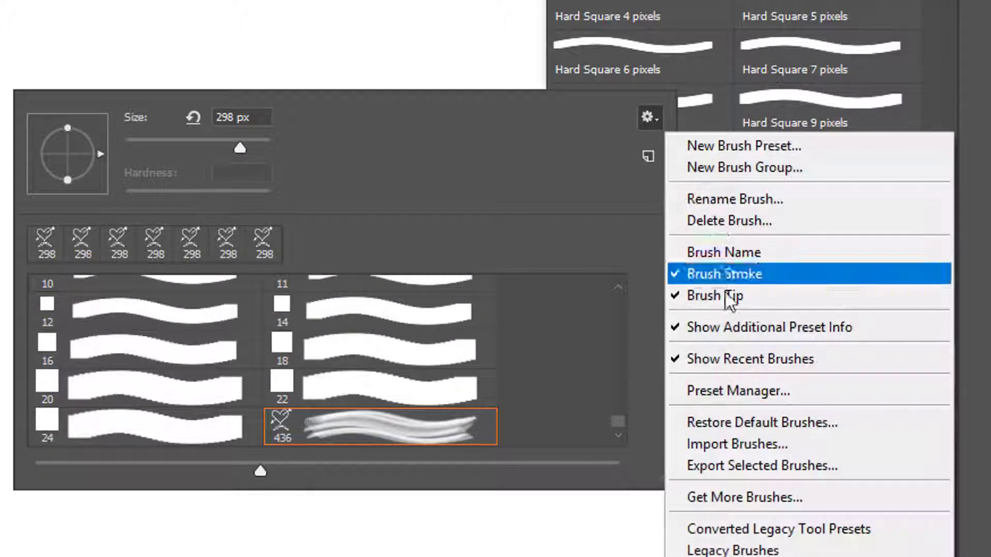
pyautogui.click(729, 271)
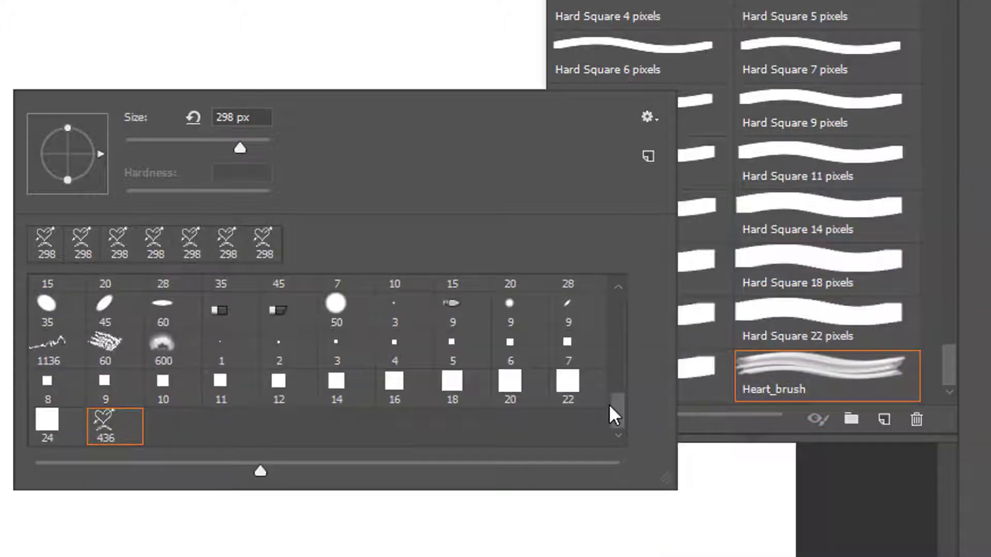
# - Turn off additional preset info in the brush preset picker and close the picker
pyautogui.click(647, 117)
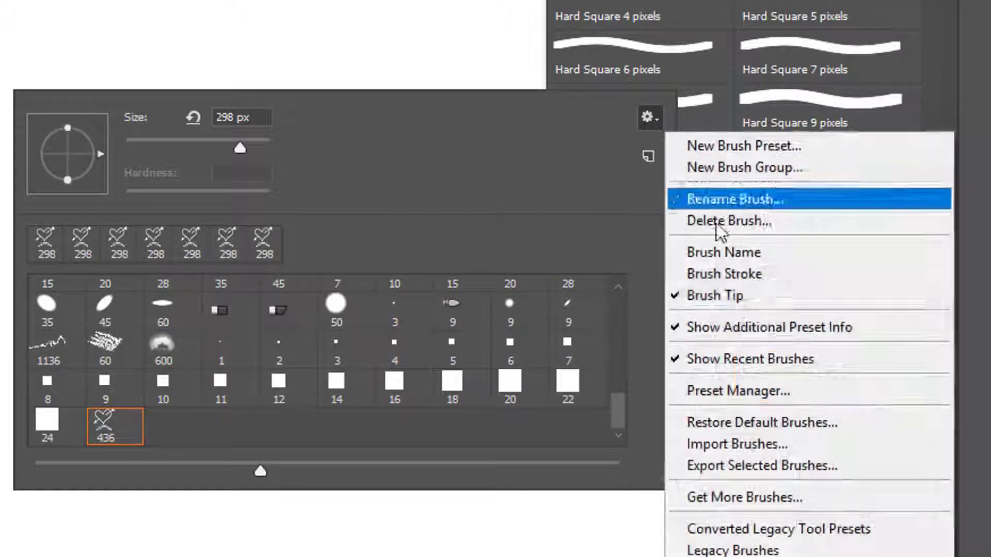
pyautogui.click(720, 295)
pyautogui.click(647, 117)
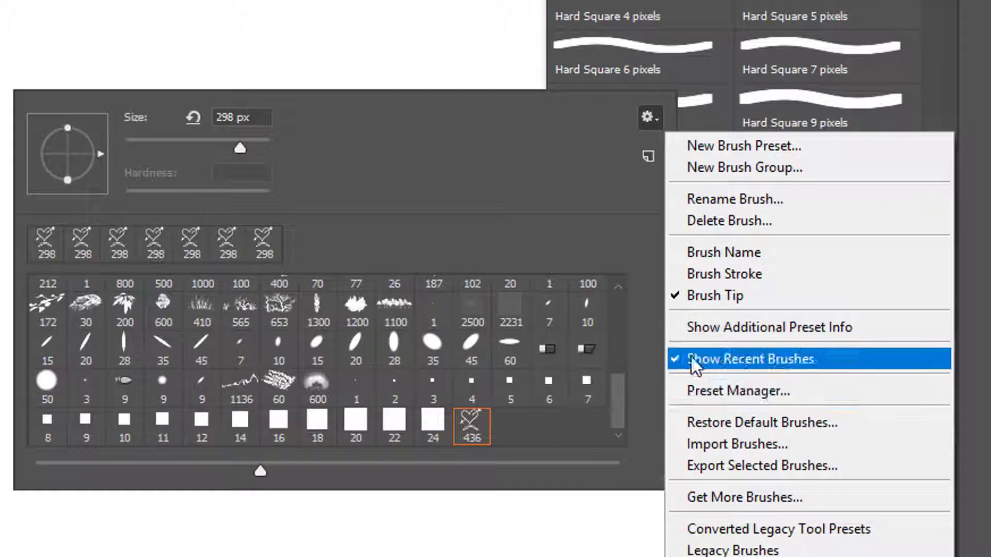
pyautogui.click(655, 413)
pyautogui.click(304, 70)
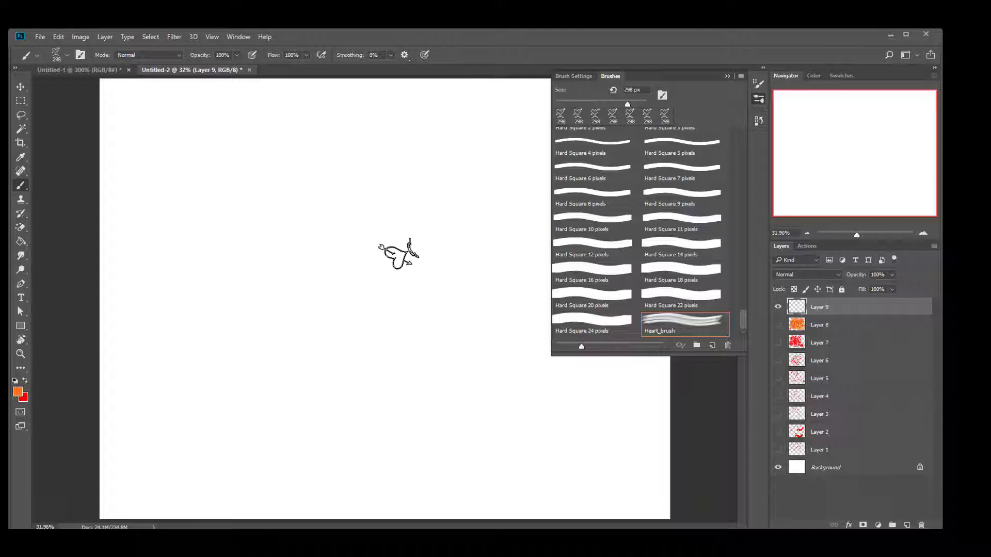
# - Paint translucent orange hearts on Layer 9 in a broad curve across the upper middle of the blank canvas
pyautogui.moveTo(316, 226)
pyautogui.mouseDown()
pyautogui.moveTo(512, 199)
pyautogui.moveTo(365, 274)
pyautogui.moveTo(402, 281)
pyautogui.mouseUp()
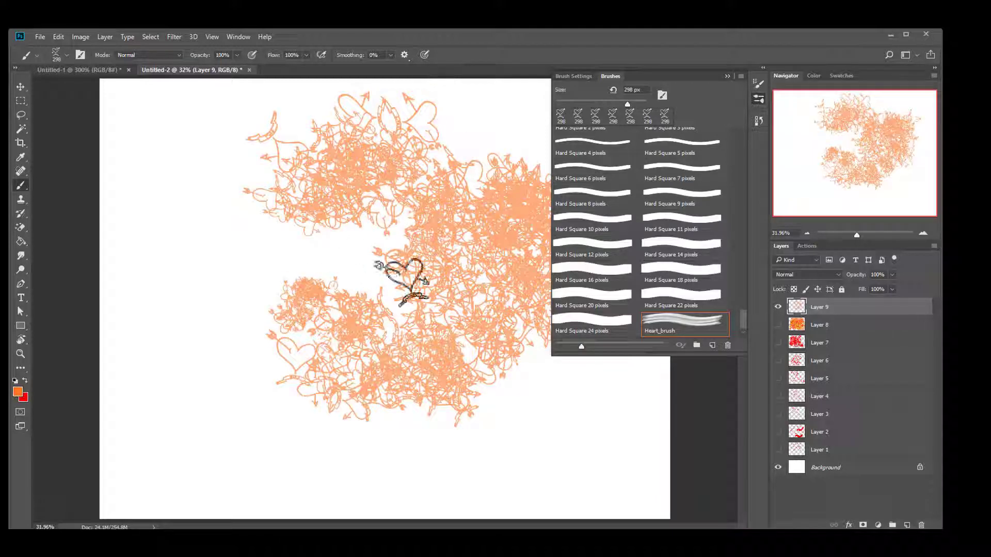